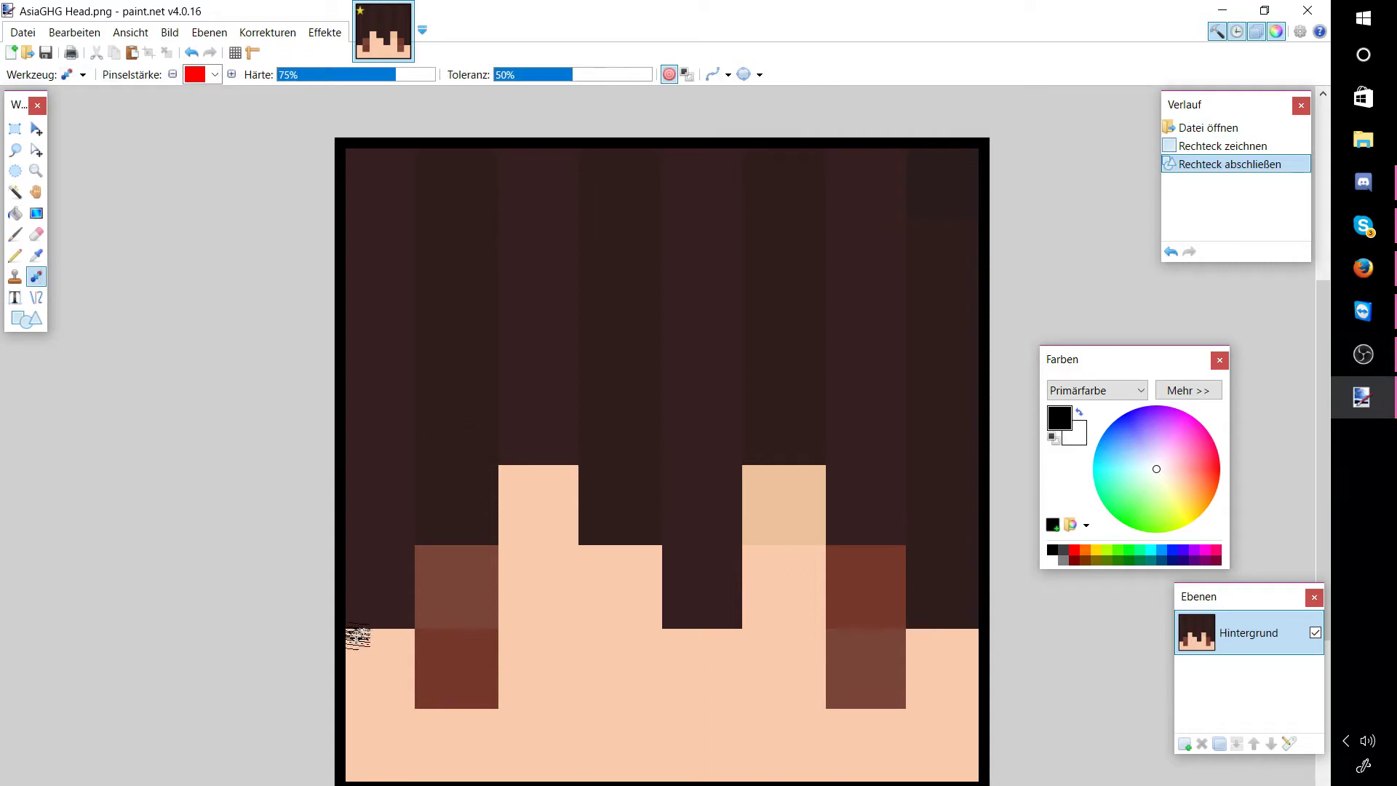
pyautogui.moveTo(398, 628)
pyautogui.mouseDown()
pyautogui.moveTo(435, 734)
pyautogui.moveTo(342, 698)
pyautogui.mouseUp()
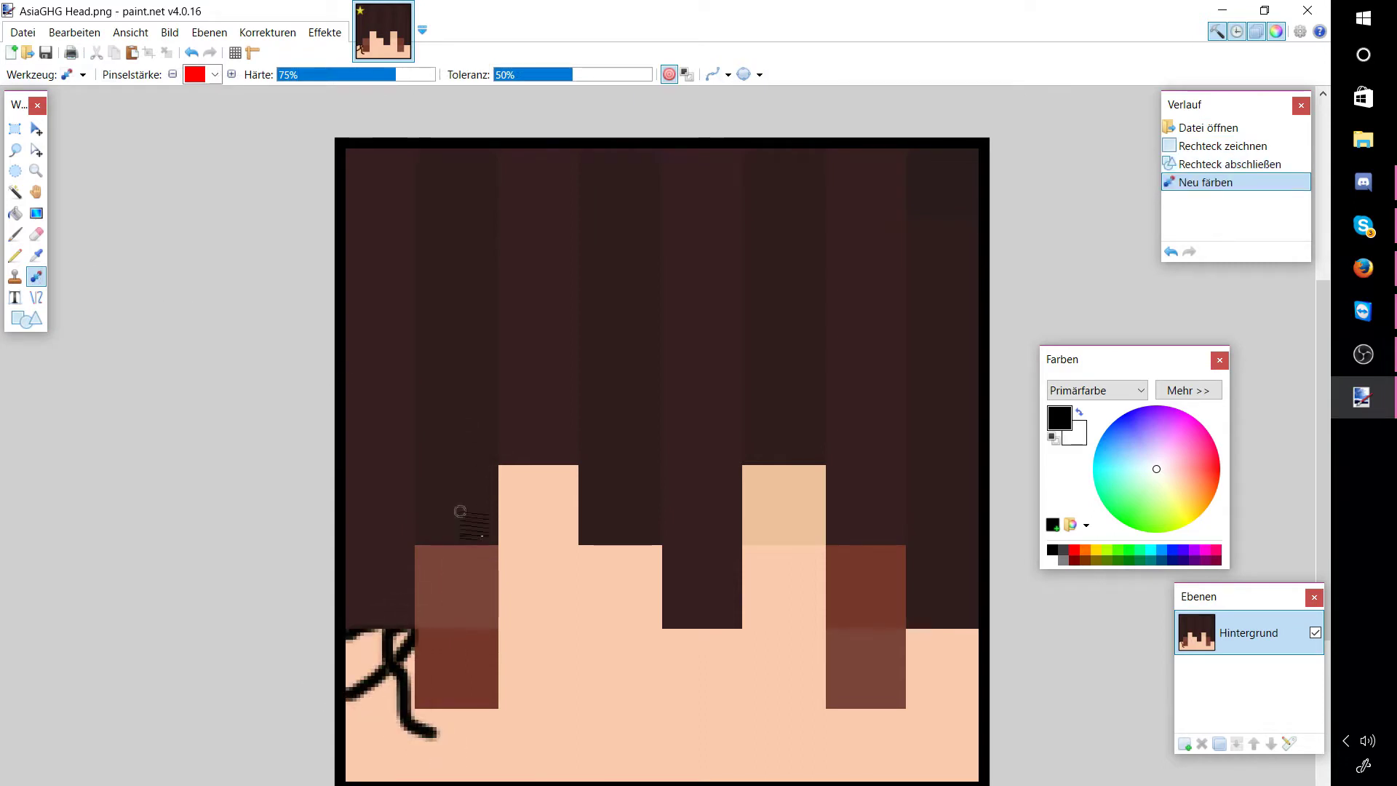
pyautogui.click(192, 52)
pyautogui.click(192, 52)
pyautogui.moveTo(416, 511); pyautogui.dragTo(499, 396)
pyautogui.click(192, 52)
# Step: Draw a black zigzag hairline across the full face width with the Line/Curve tool, peaking above each eye and dipping between them
pyautogui.click(37, 298)
pyautogui.moveTo(347, 629)
pyautogui.mouseDown()
pyautogui.moveTo(422, 562)
pyautogui.moveTo(474, 552)
pyautogui.moveTo(543, 460)
pyautogui.moveTo(650, 590)
pyautogui.moveTo(707, 633)
pyautogui.moveTo(748, 553)
pyautogui.moveTo(821, 466)
pyautogui.moveTo(857, 553)
pyautogui.moveTo(937, 633)
pyautogui.moveTo(983, 631)
pyautogui.moveTo(967, 642)
pyautogui.moveTo(979, 645)
pyautogui.mouseUp()
pyautogui.press('Return')
pyautogui.click(191, 52)
pyautogui.click(191, 53)
pyautogui.click(190, 53)
pyautogui.click(1027, 633)
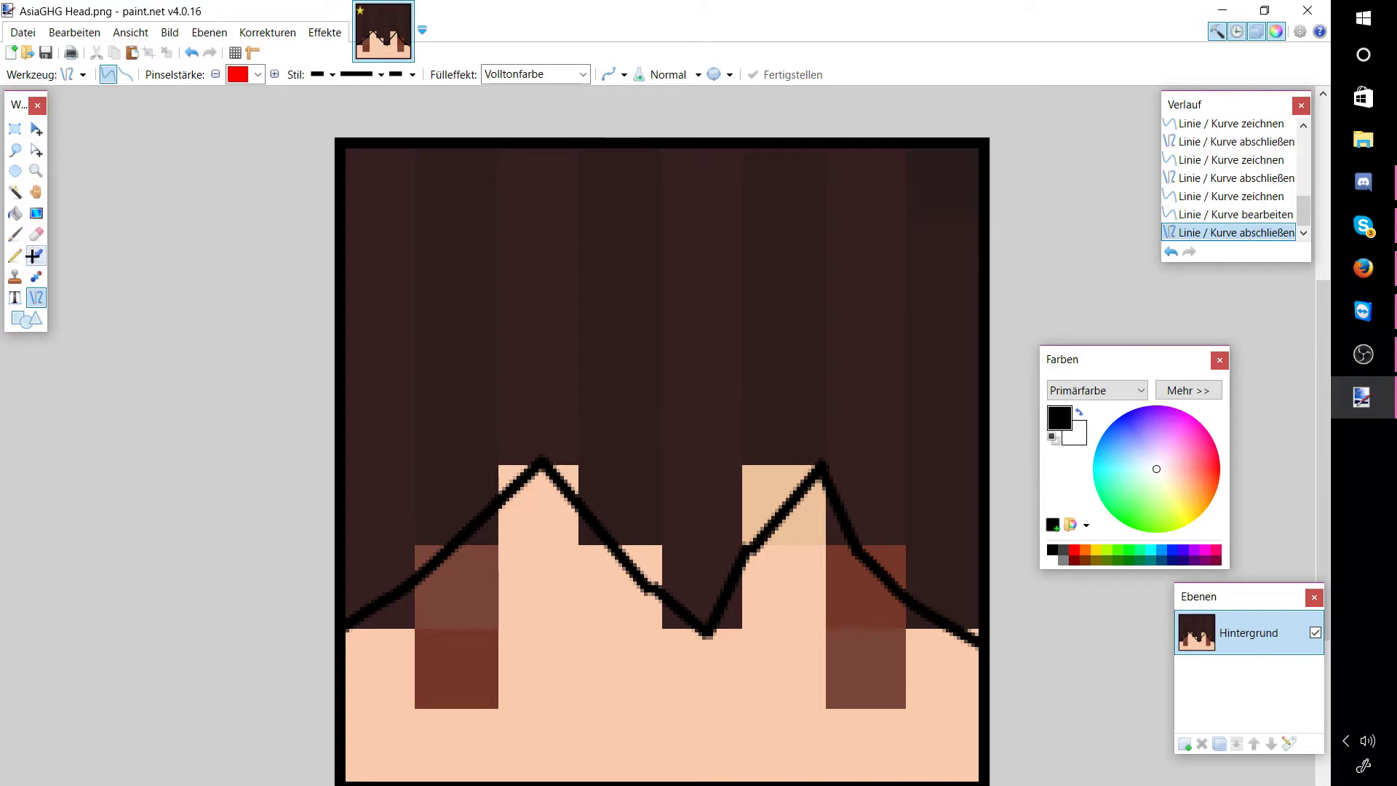
pyautogui.click(14, 212)
pyautogui.click(482, 594)
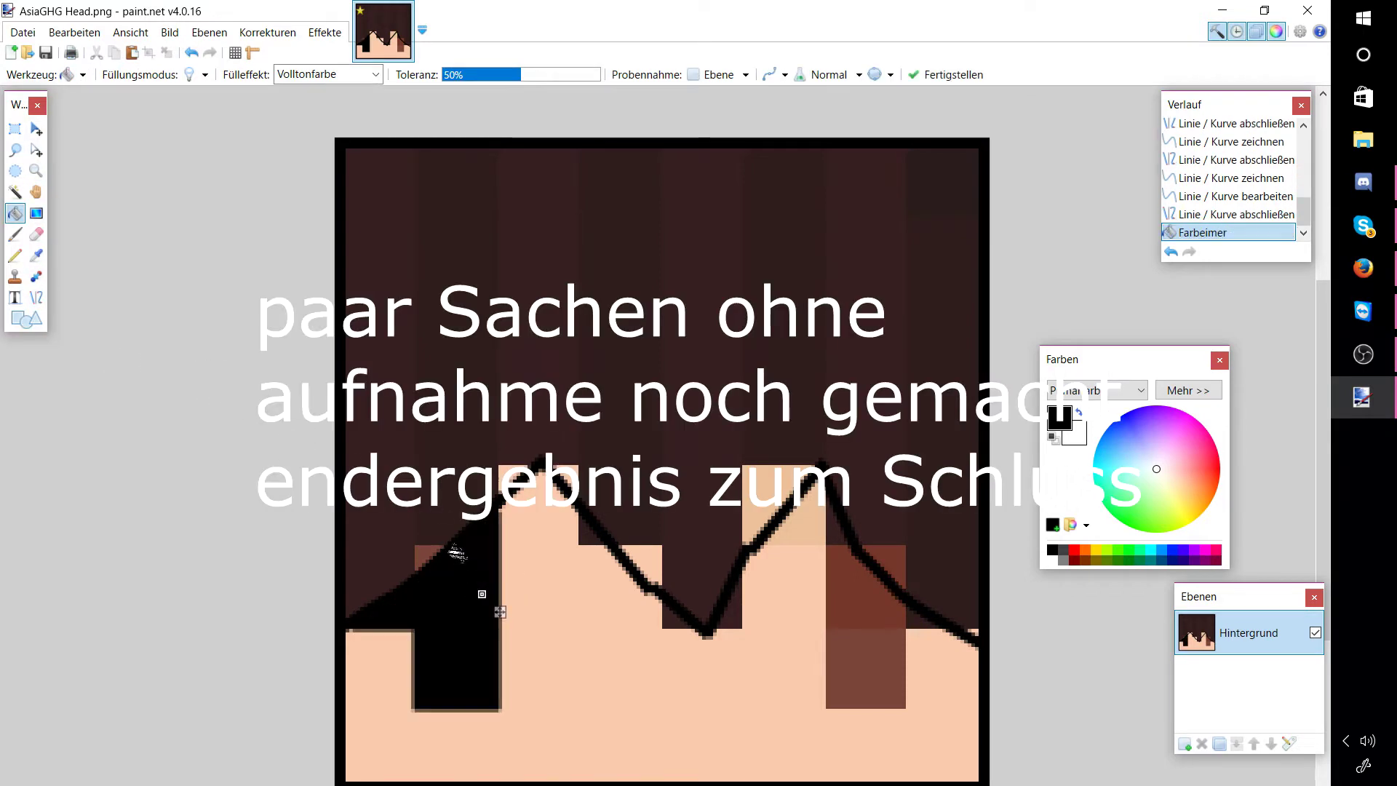
pyautogui.click(191, 52)
# Step: Sample the dark hair colour and fill the skin-coloured gaps above the hairline around both peaks
pyautogui.click(37, 255)
pyautogui.click(393, 524)
pyautogui.click(15, 212)
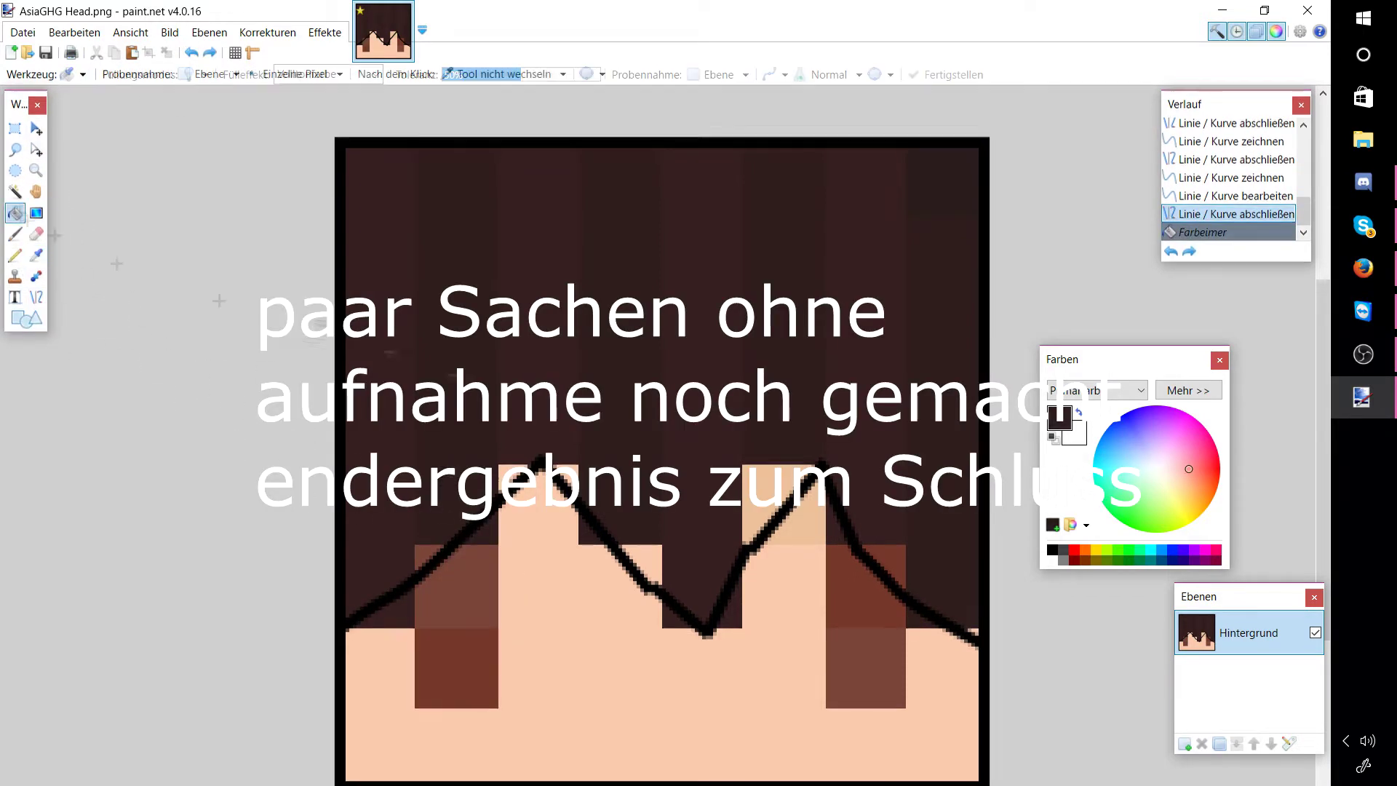
pyautogui.click(508, 475)
pyautogui.click(570, 473)
pyautogui.click(762, 477)
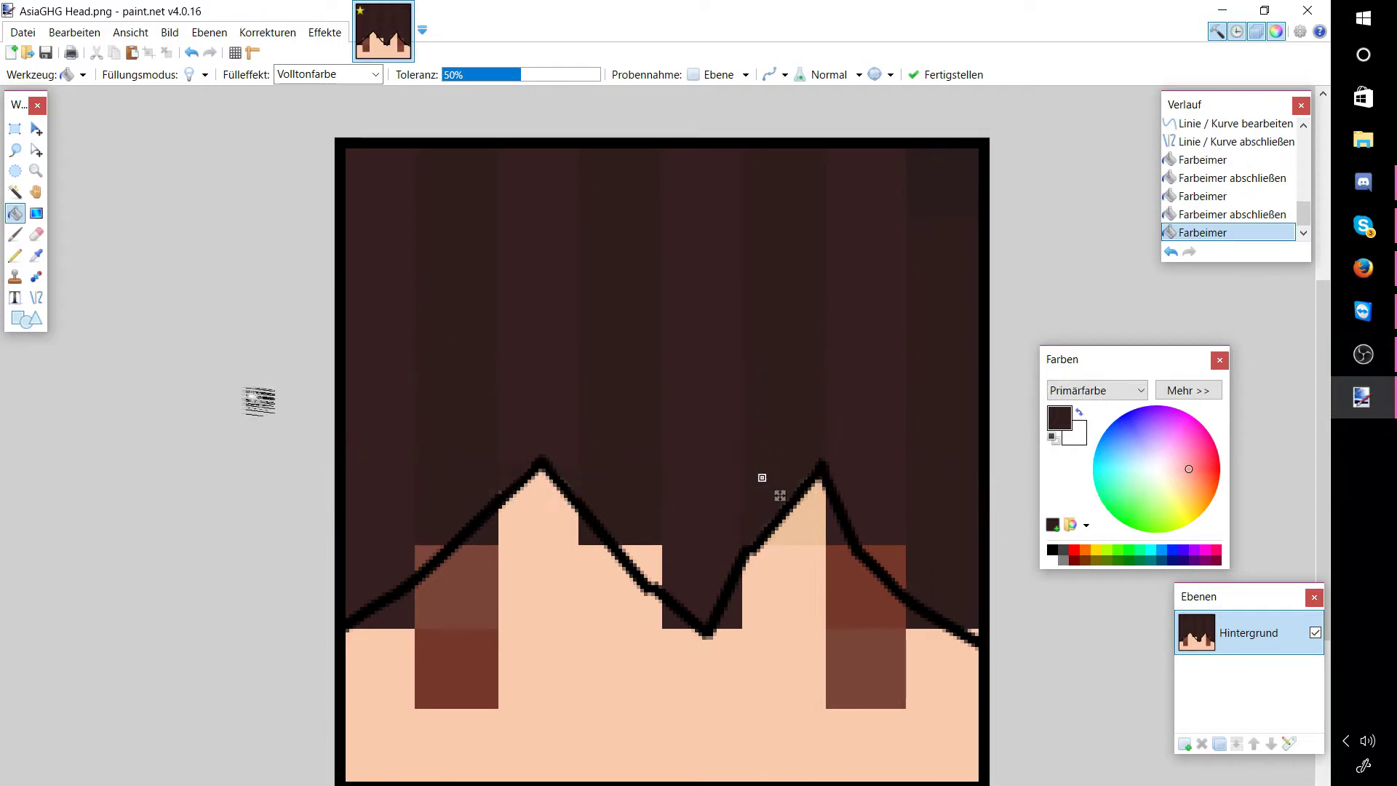
pyautogui.press('k')
pyautogui.click(555, 564)
pyautogui.press('f')
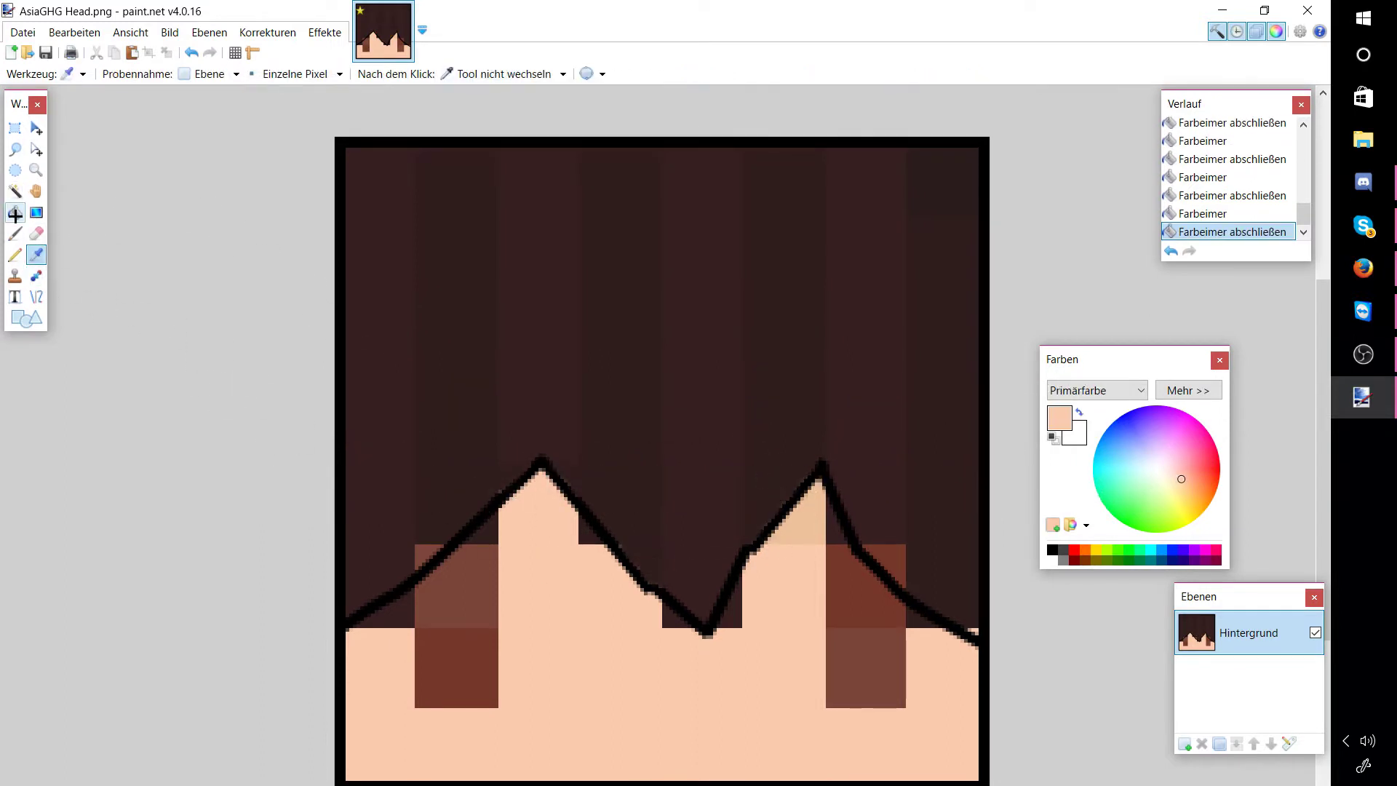
pyautogui.click(1365, 355)
pyautogui.click(587, 530)
pyautogui.click(191, 53)
pyautogui.click(584, 536)
pyautogui.hotkey('ctrl', 'z')
# Step: Paint over the dark hair remnants beneath the middle of the hairline with the skin colour
pyautogui.press('b')
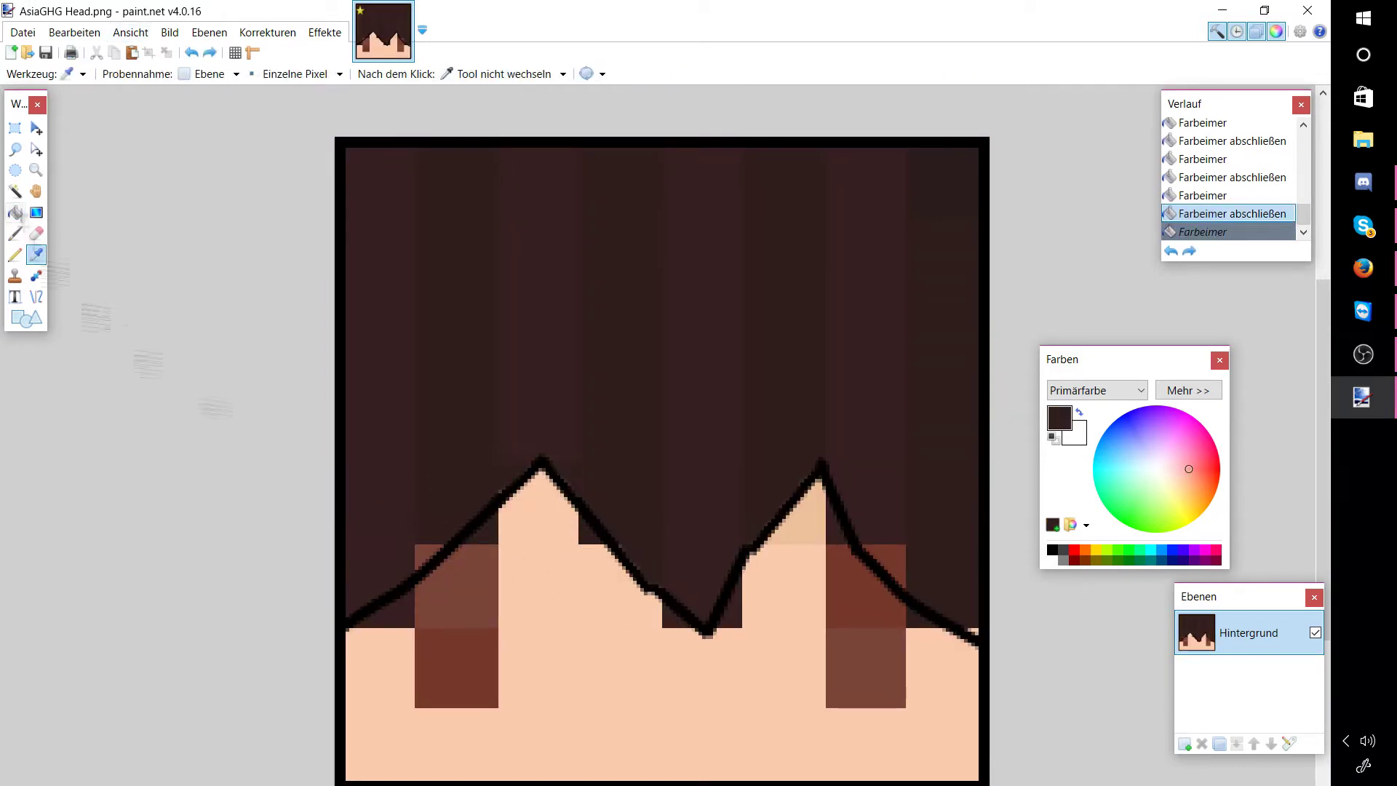
pyautogui.click(593, 540)
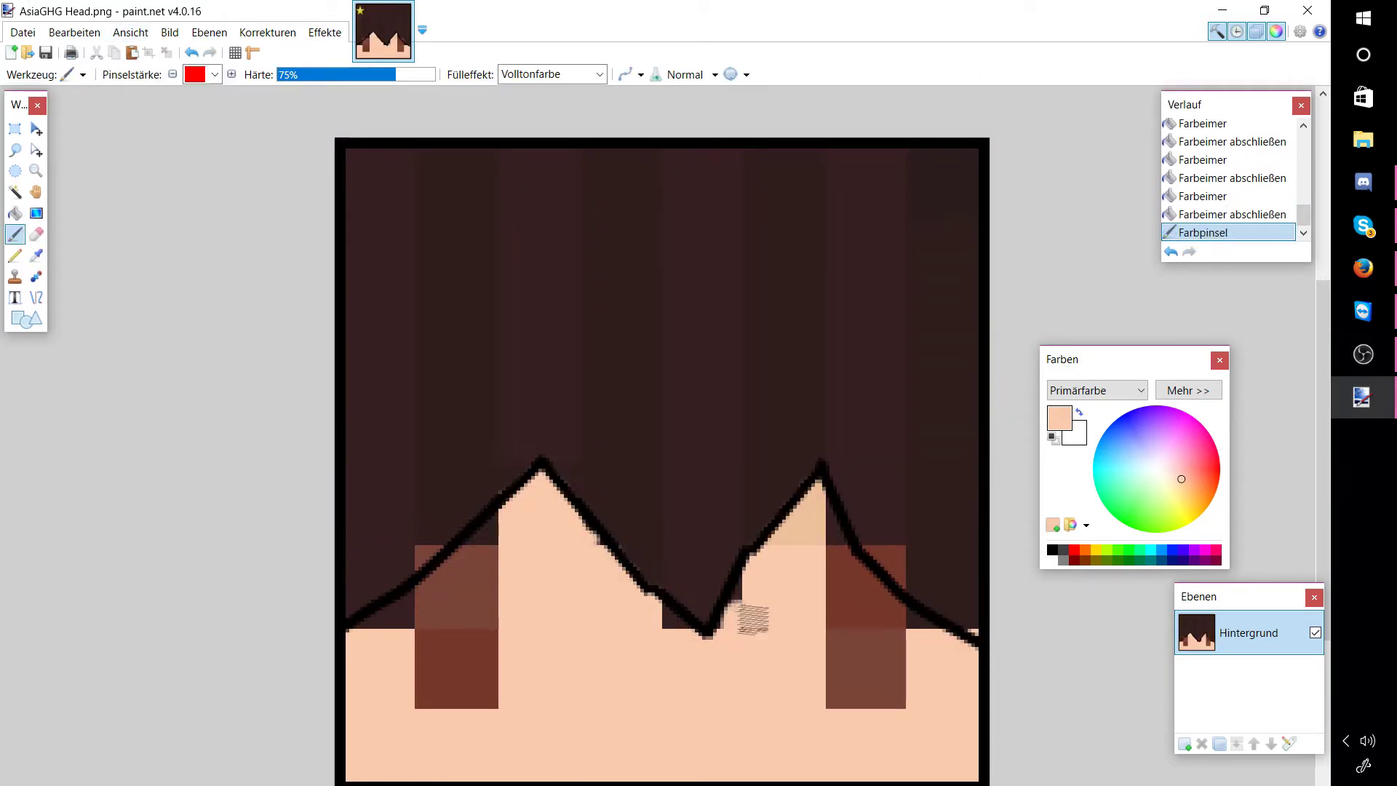
pyautogui.click(735, 602)
pyautogui.moveTo(658, 615); pyautogui.dragTo(684, 628)
pyautogui.click(681, 626)
# Step: Sample the dark hair colour and brush over the brown eye corner that sticks out above the left part of the hairline
pyautogui.press('k')
pyautogui.click(466, 471)
pyautogui.press('f')
pyautogui.click(423, 551)
pyautogui.click(190, 52)
pyautogui.click(427, 558)
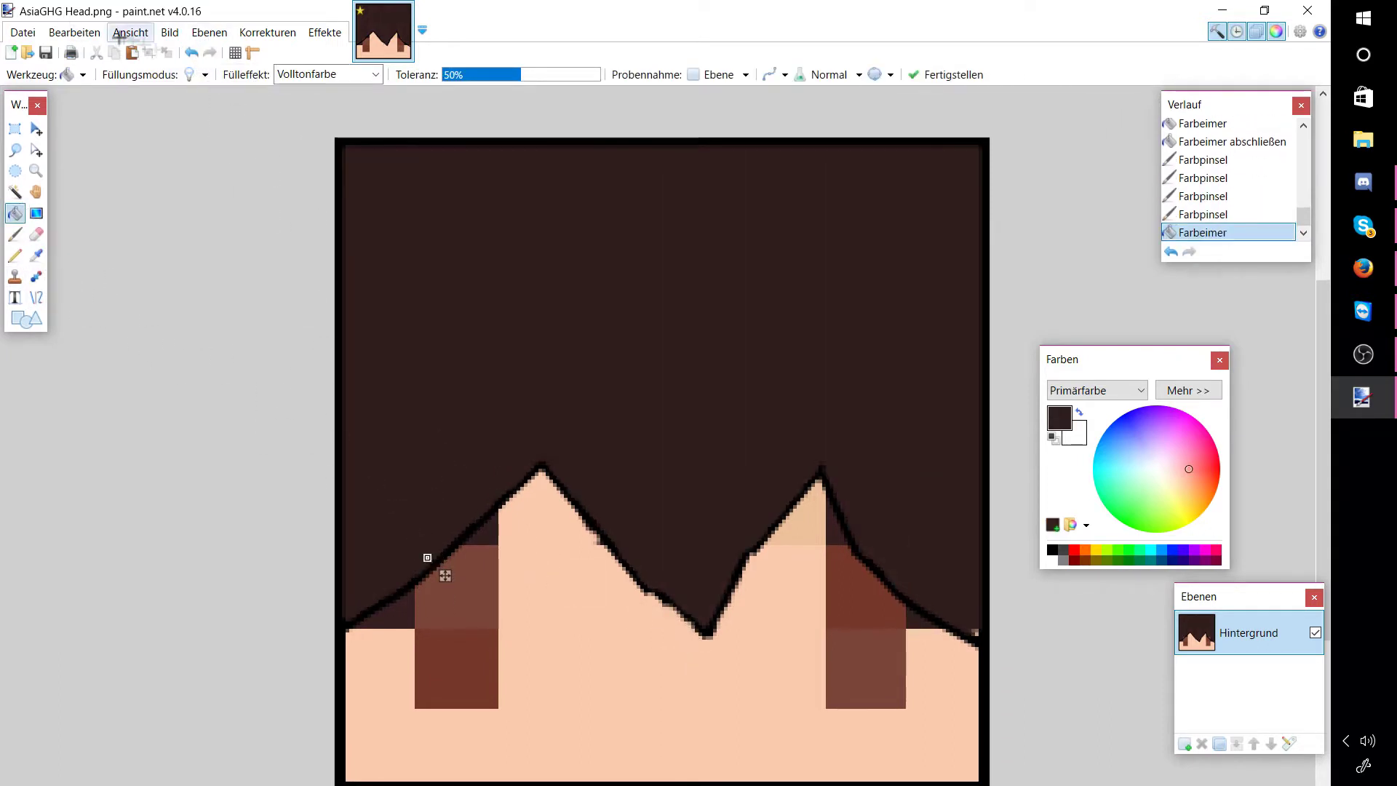
pyautogui.click(191, 54)
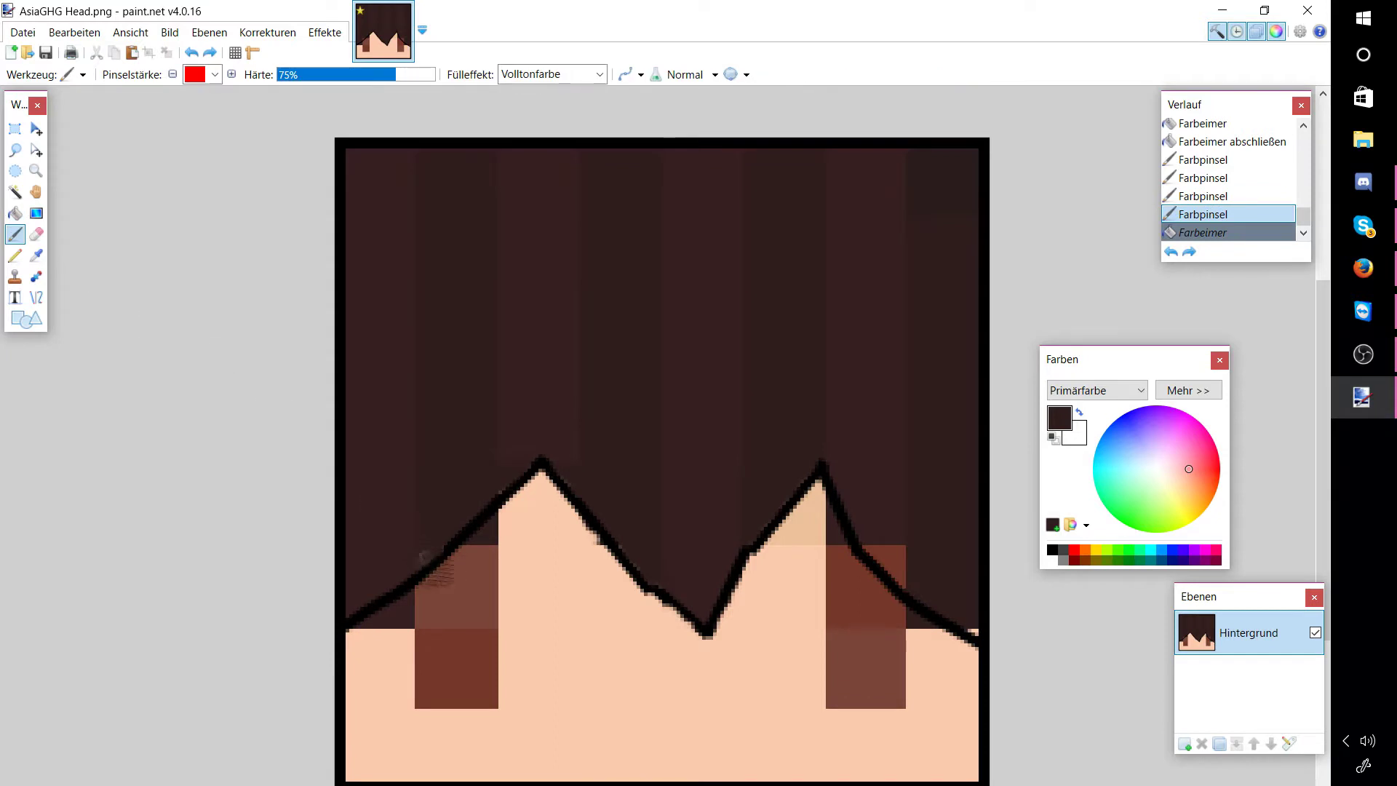
pyautogui.moveTo(415, 565); pyautogui.dragTo(457, 584)
# Step: Sample the skin colour and brush over the dark hair remnants beneath the hairline around the left eye
pyautogui.click(36, 256)
pyautogui.click(512, 514)
pyautogui.click(15, 213)
pyautogui.click(487, 534)
pyautogui.click(191, 53)
pyautogui.press('b')
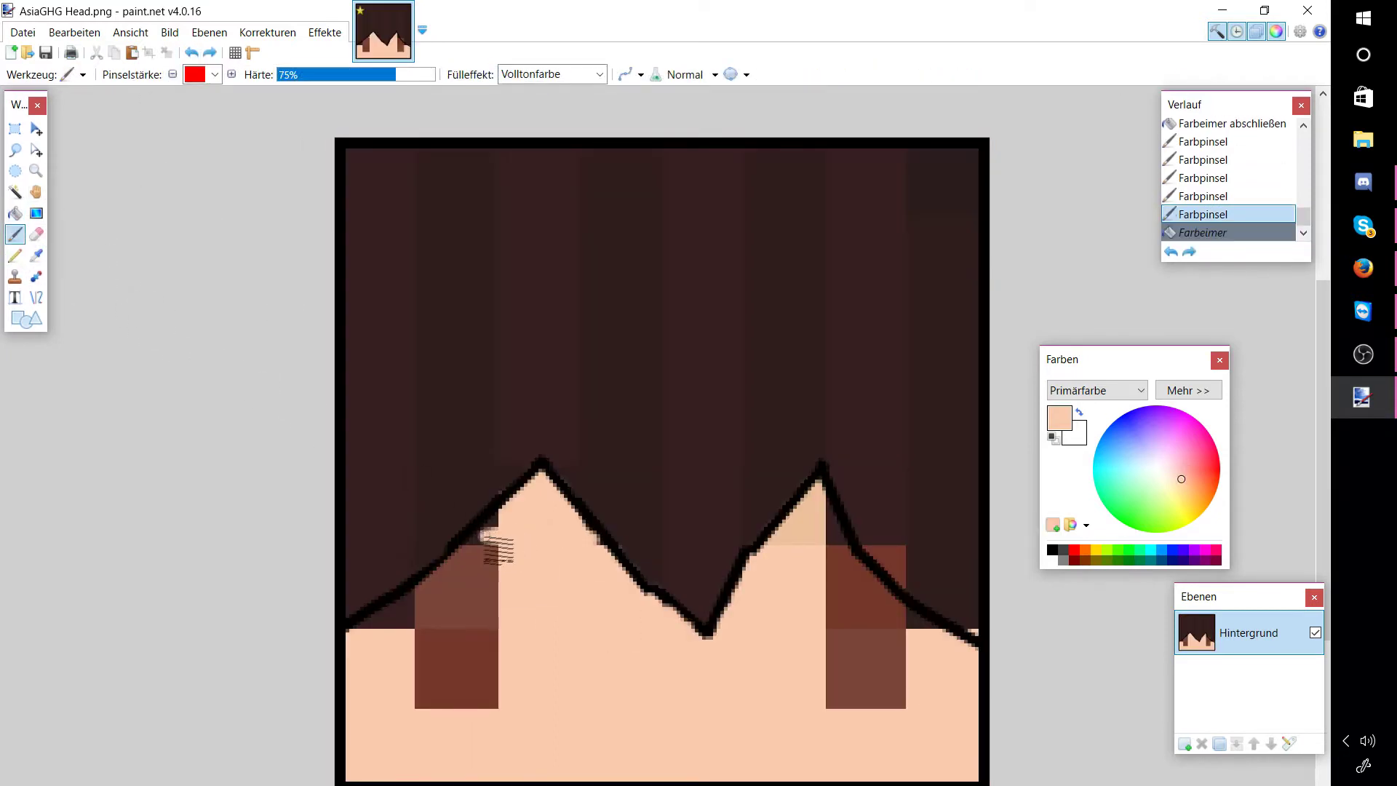
pyautogui.click(486, 553)
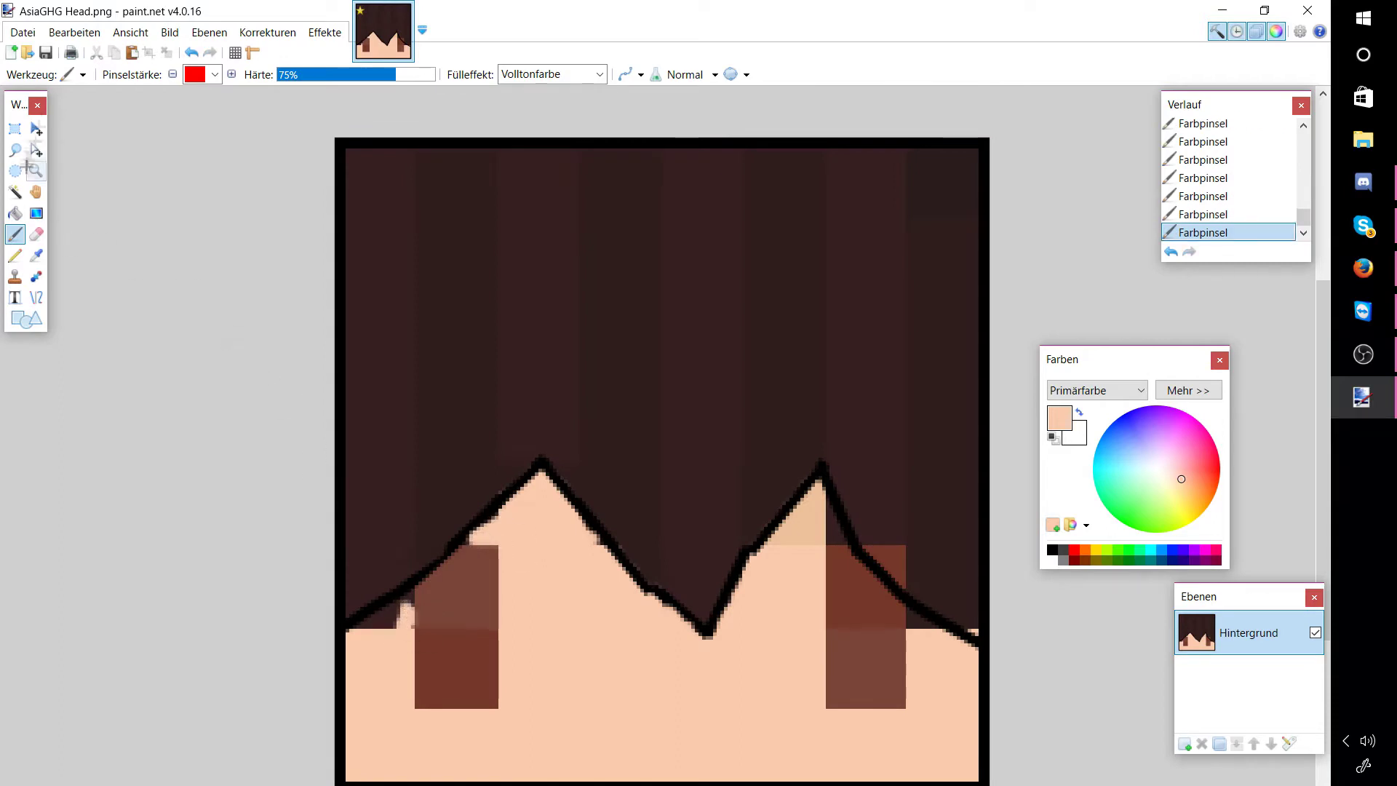
pyautogui.hotkey('ctrl', 'z')
pyautogui.moveTo(355, 630); pyautogui.dragTo(401, 613)
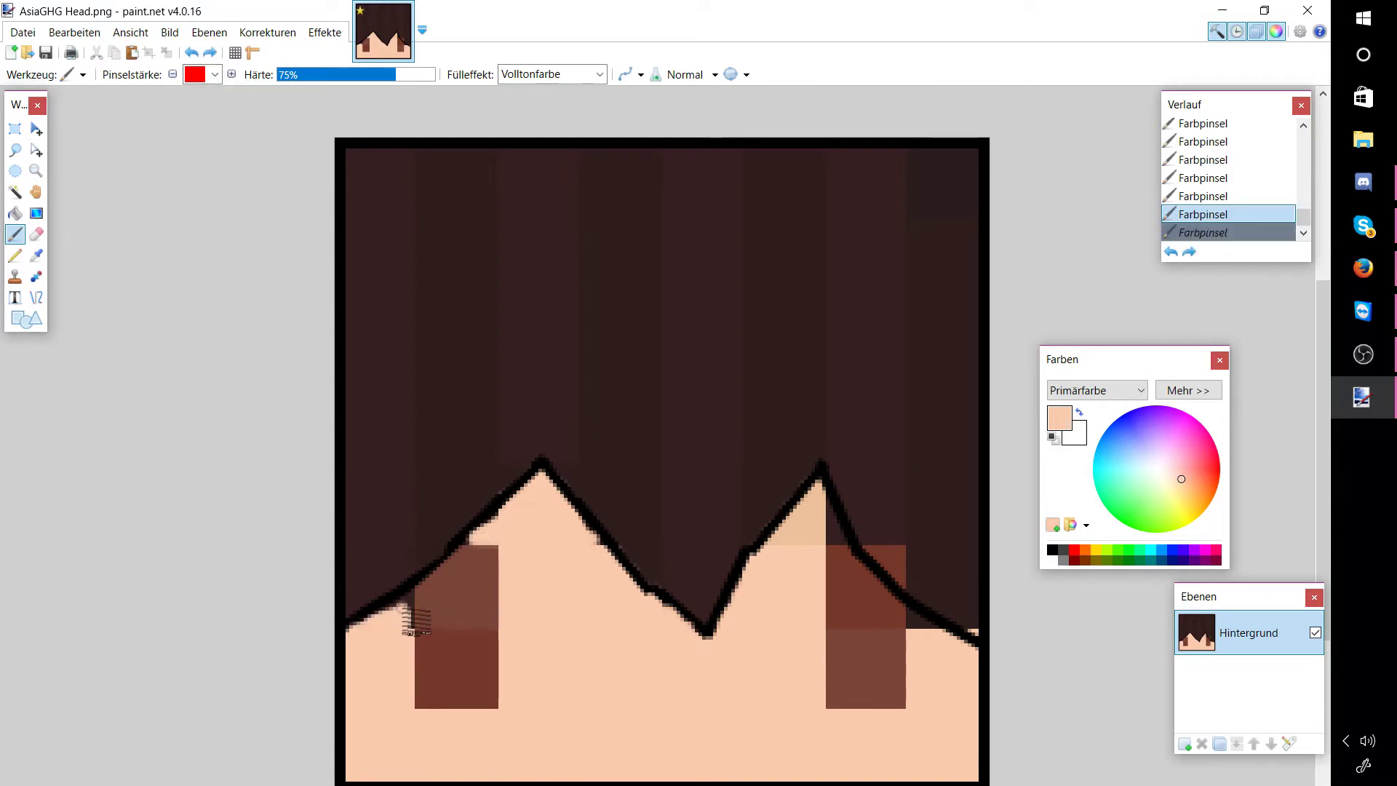
pyautogui.hotkey('ctrl', 'y')
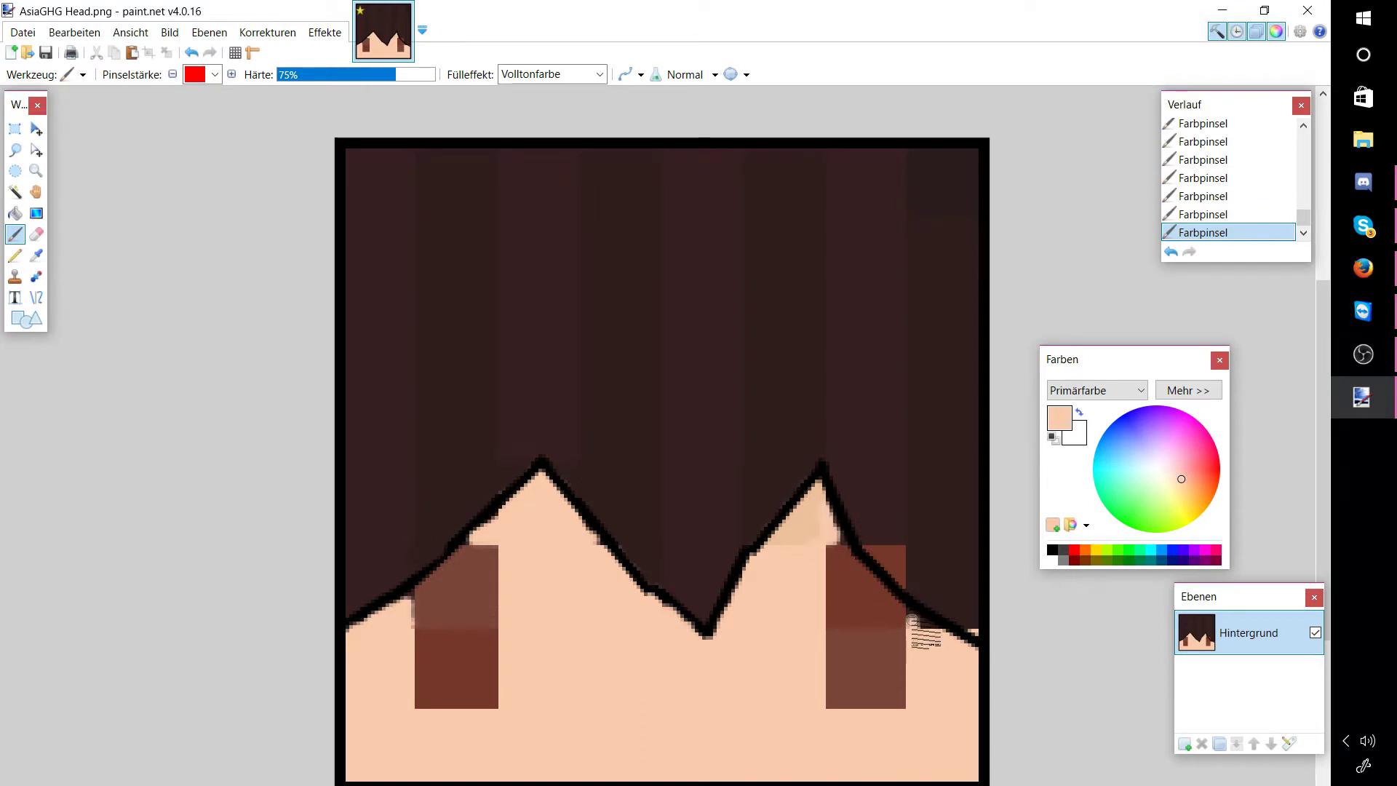
# Step: Paint the brown area above the right hairline in the dark hair colour, and draw a rectangle outline around the left eye in that colour
pyautogui.press('k')
pyautogui.click(871, 459)
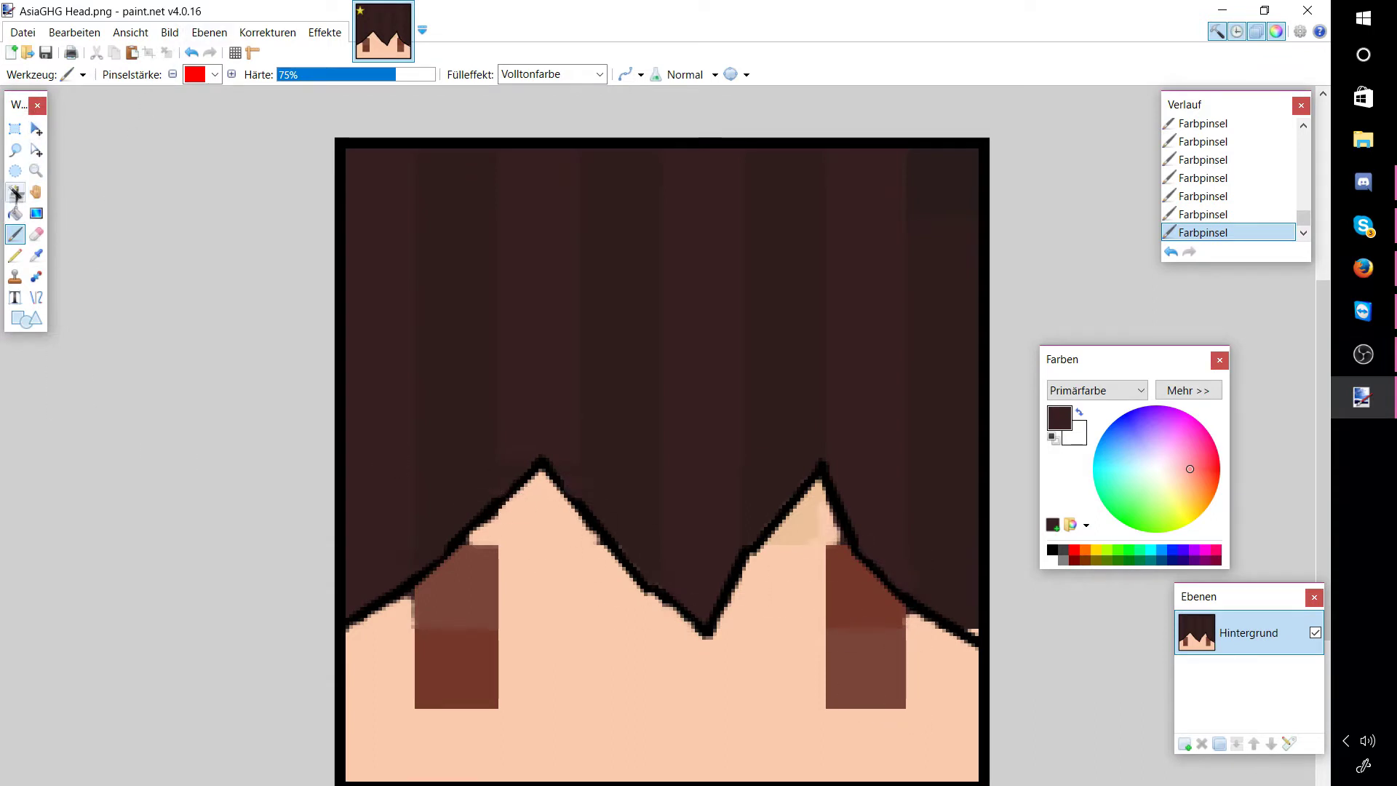
pyautogui.click(36, 254)
pyautogui.click(18, 320)
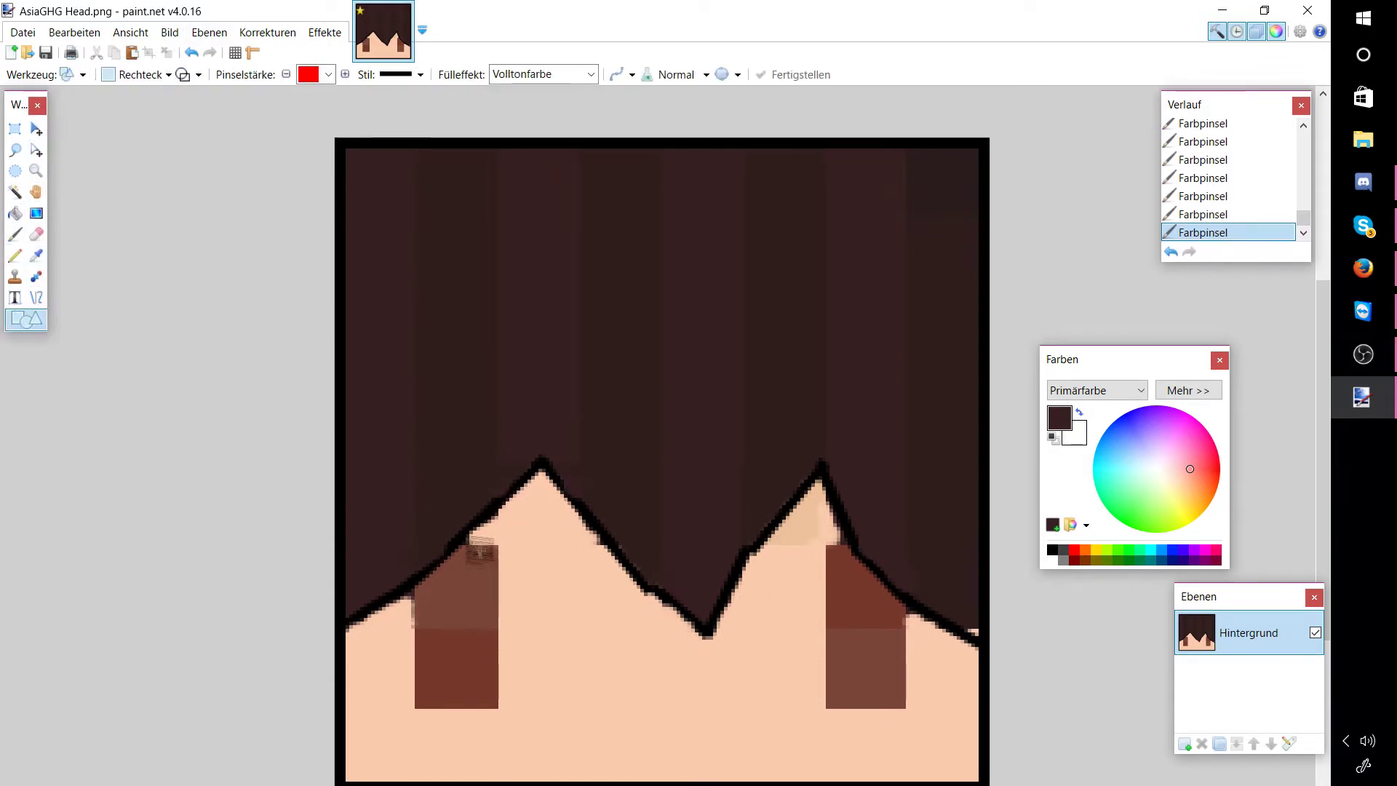
pyautogui.moveTo(546, 545); pyautogui.dragTo(414, 705)
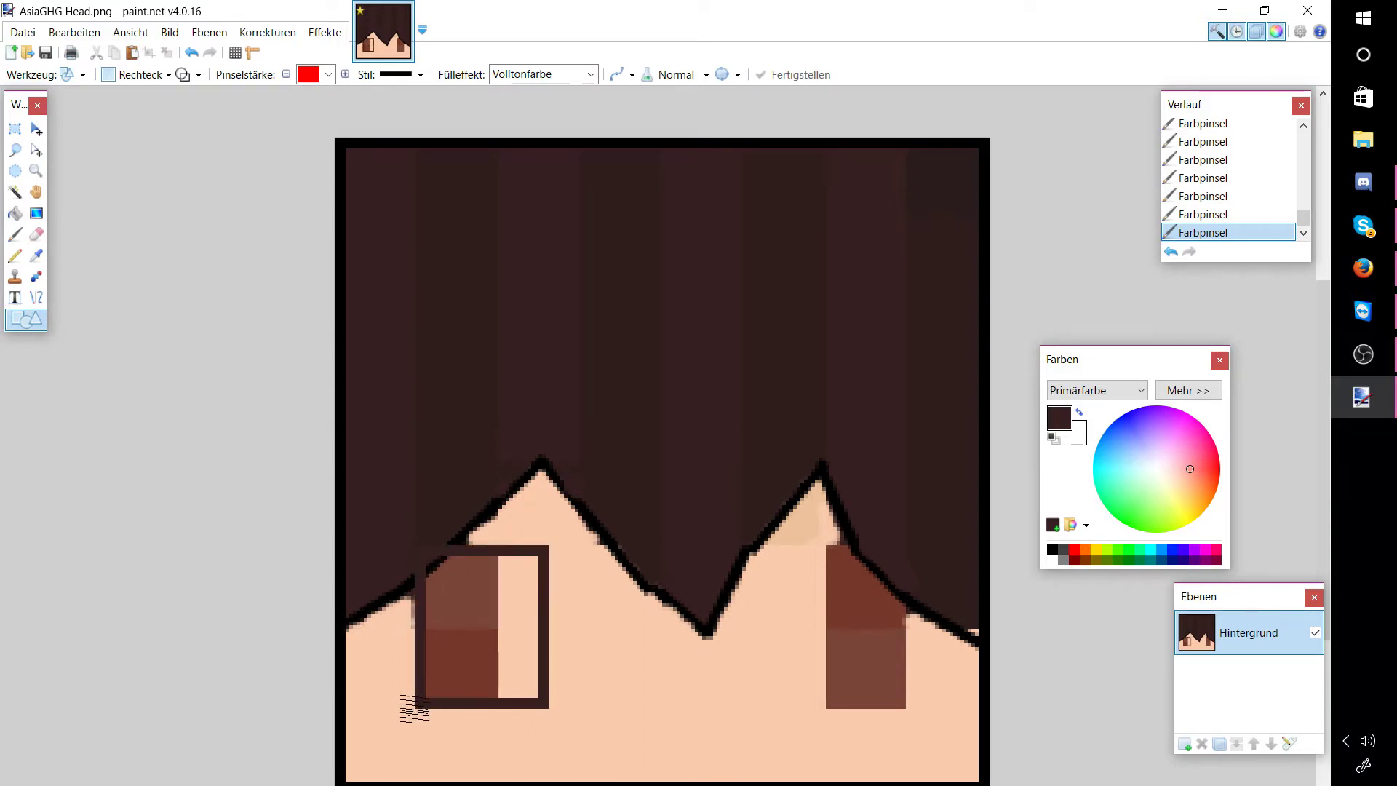
# Step: Sample black from the hairline and retouch the line where the left eye's rectangle overlaps it
pyautogui.click(37, 254)
pyautogui.press('b')
pyautogui.moveTo(413, 563)
pyautogui.mouseDown()
pyautogui.moveTo(541, 459)
pyautogui.moveTo(412, 576)
pyautogui.mouseUp()
pyautogui.click(36, 256)
pyautogui.click(539, 462)
pyautogui.click(16, 235)
pyautogui.click(36, 254)
pyautogui.click(14, 254)
pyautogui.press('k')
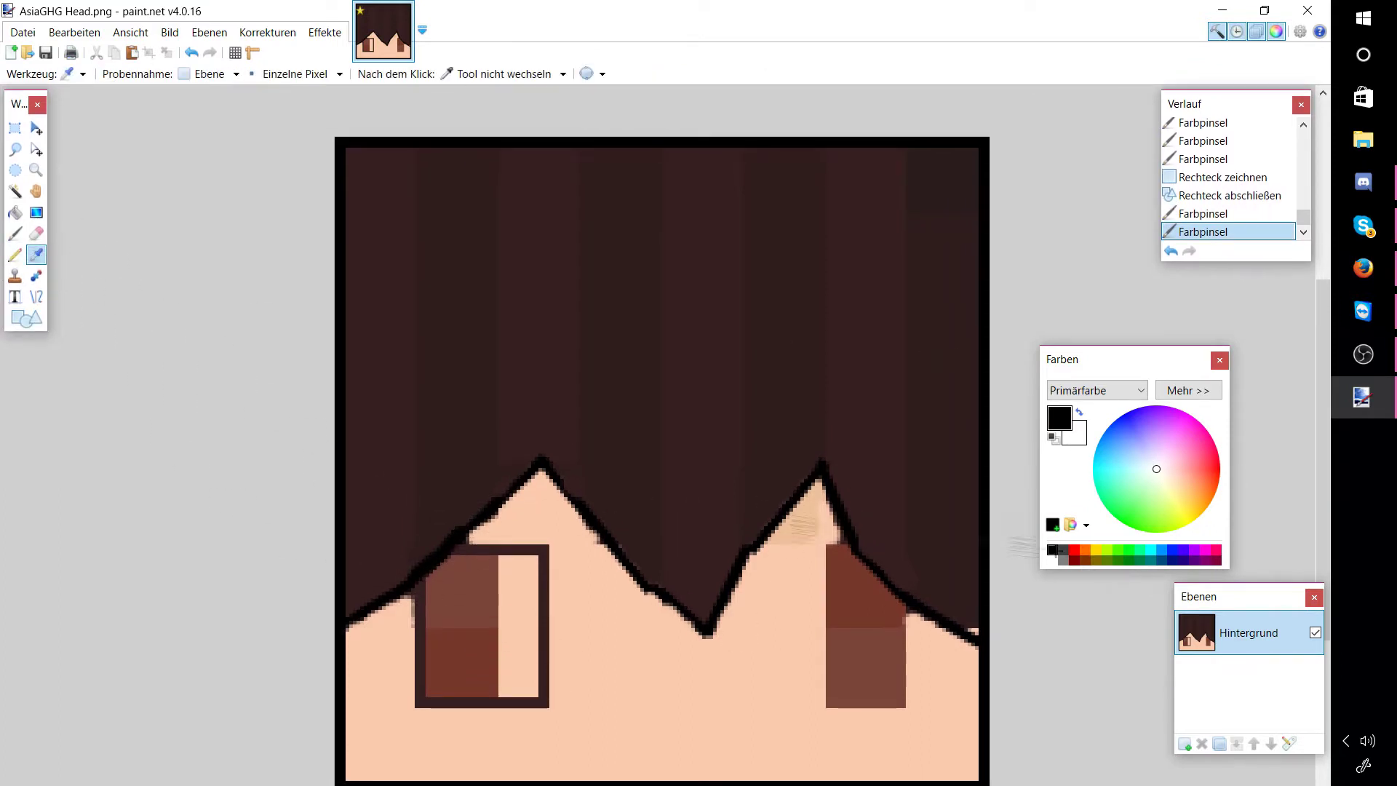
# Step: Paint a black pupil strip along the inner right edge of the left eye's rectangle
pyautogui.click(15, 233)
pyautogui.moveTo(530, 572); pyautogui.dragTo(533, 601)
pyautogui.press('o')
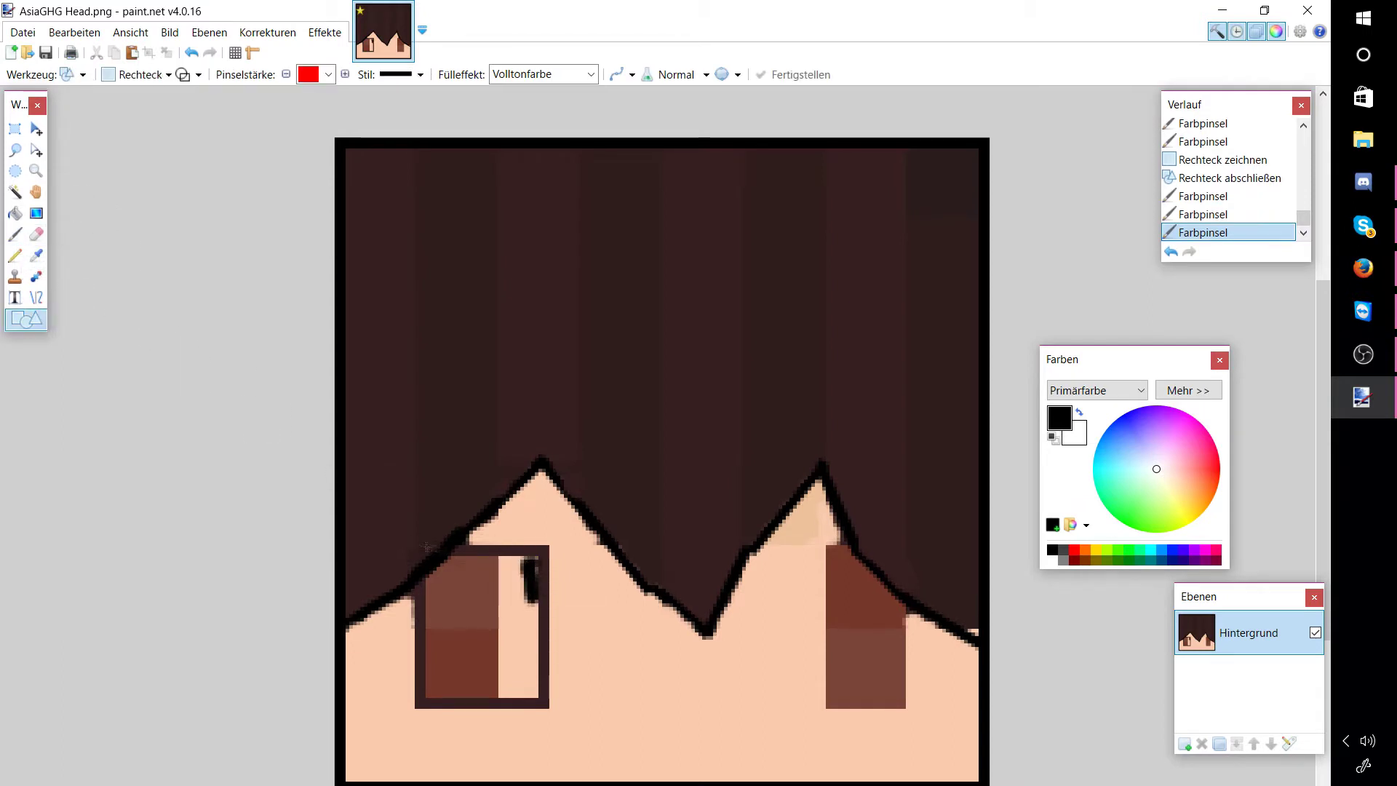
pyautogui.click(16, 211)
pyautogui.click(546, 559)
pyautogui.hotkey('ctrl', 'z')
pyautogui.press('b')
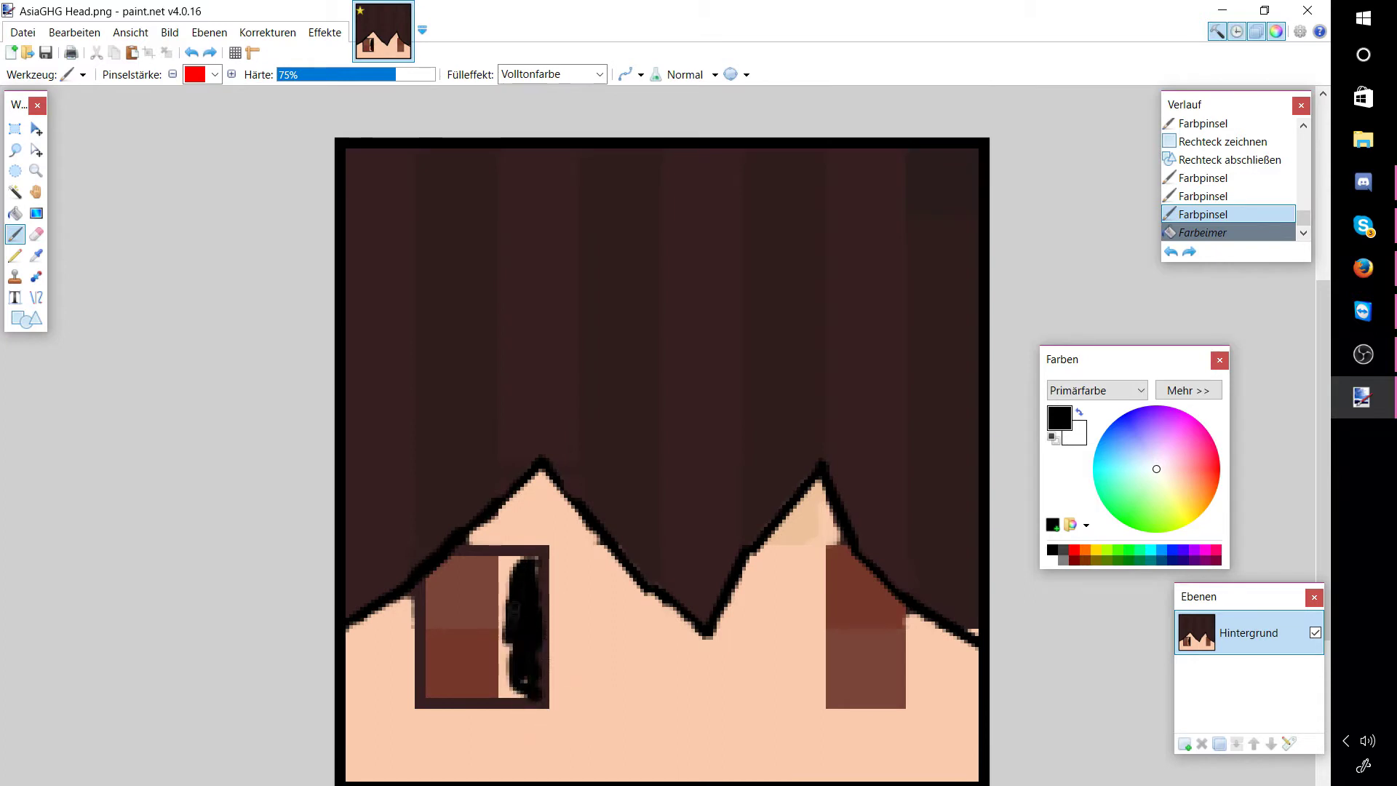
pyautogui.click(191, 52)
pyautogui.moveTo(534, 665)
pyautogui.mouseDown()
pyautogui.moveTo(535, 621)
pyautogui.moveTo(534, 653)
pyautogui.mouseUp()
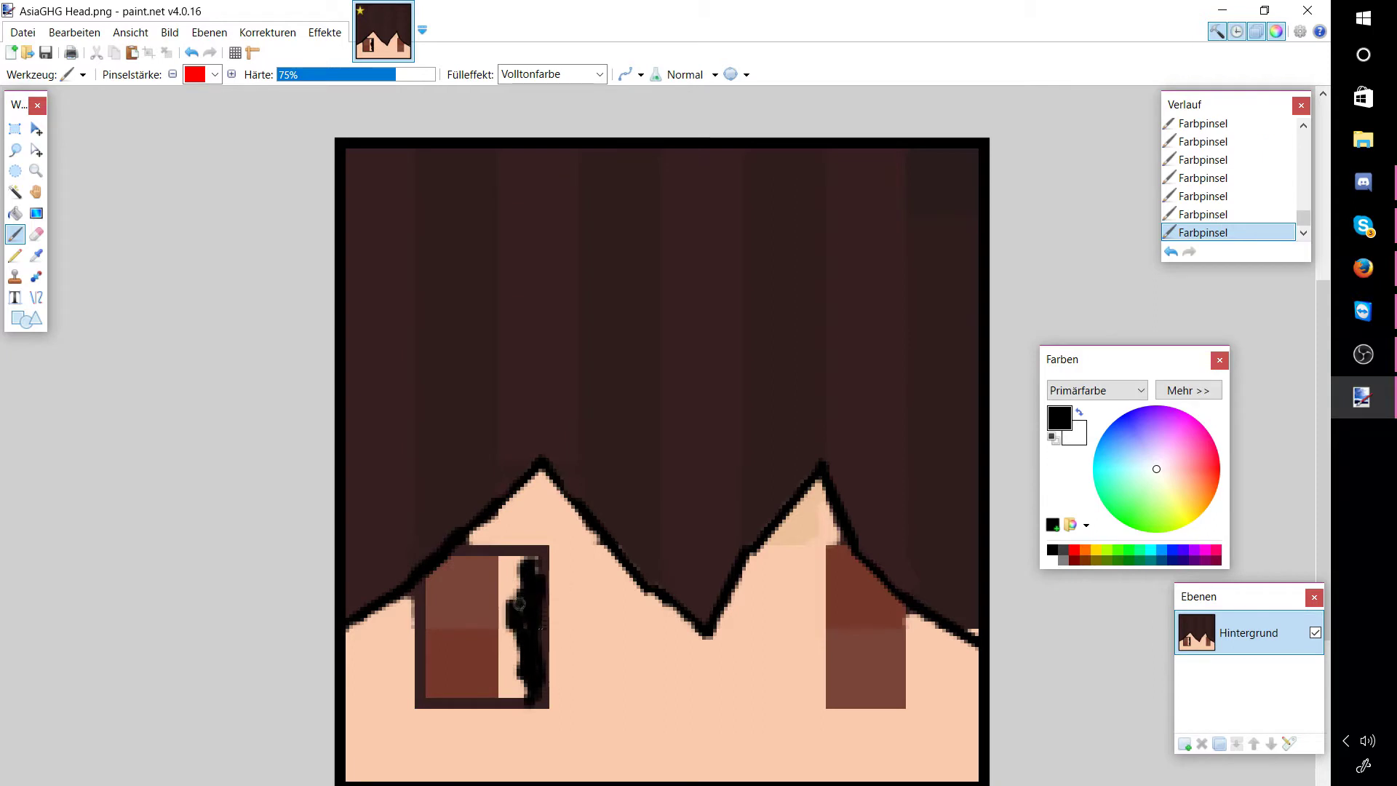
# Step: Select the left eye area with the Magic Wand and paint its rectangle outline black
pyautogui.click(15, 192)
pyautogui.click(484, 600)
pyautogui.click(15, 234)
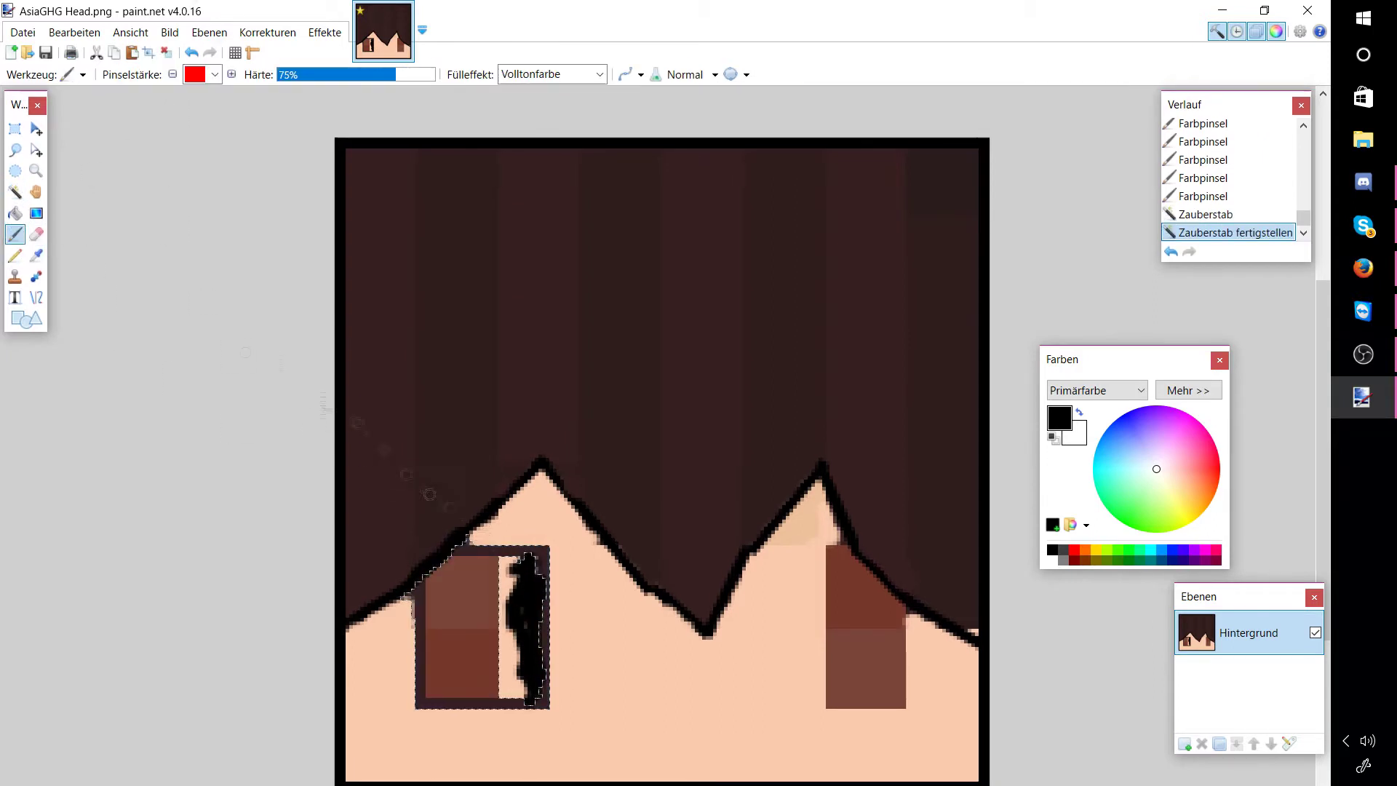
pyautogui.moveTo(505, 581)
pyautogui.mouseDown()
pyautogui.moveTo(542, 575)
pyautogui.moveTo(510, 572)
pyautogui.mouseUp()
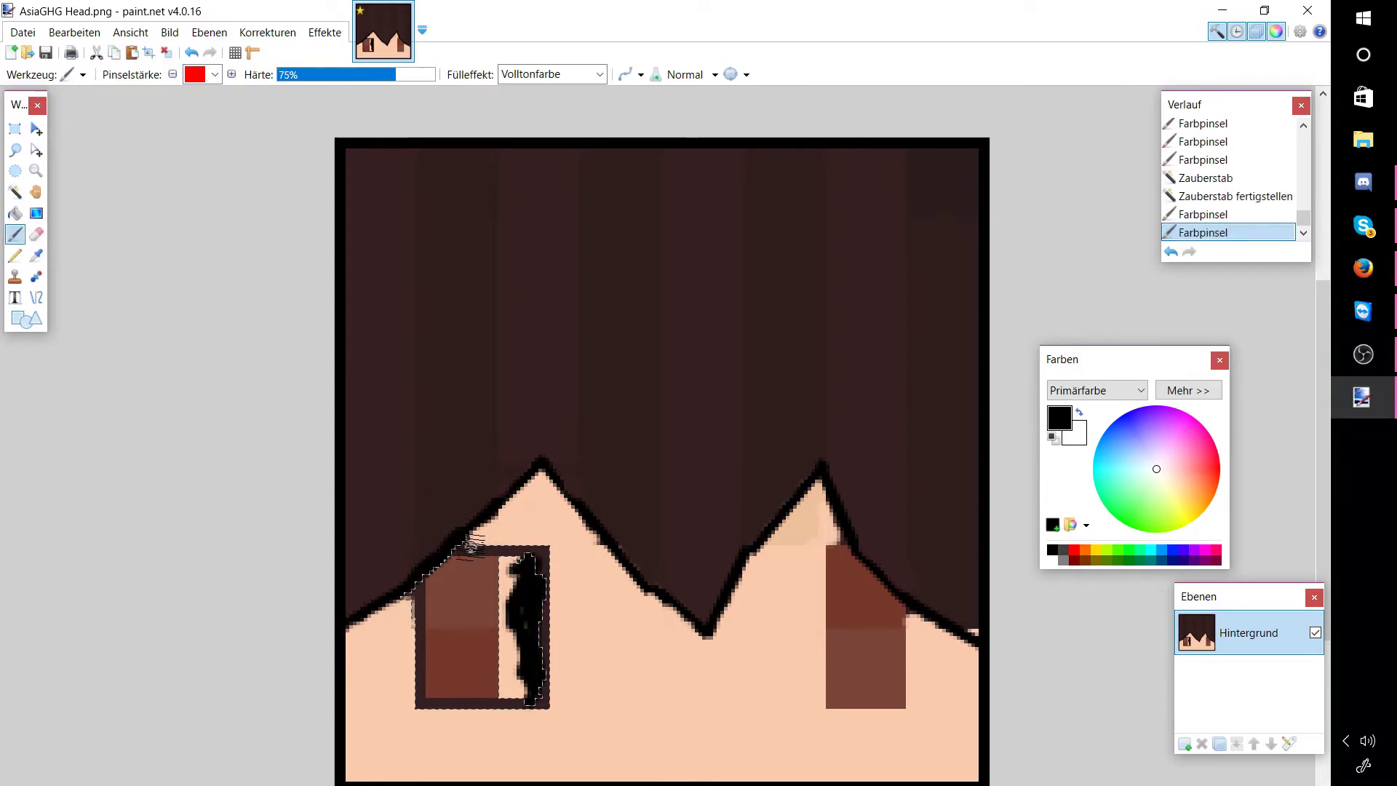
pyautogui.click(486, 552)
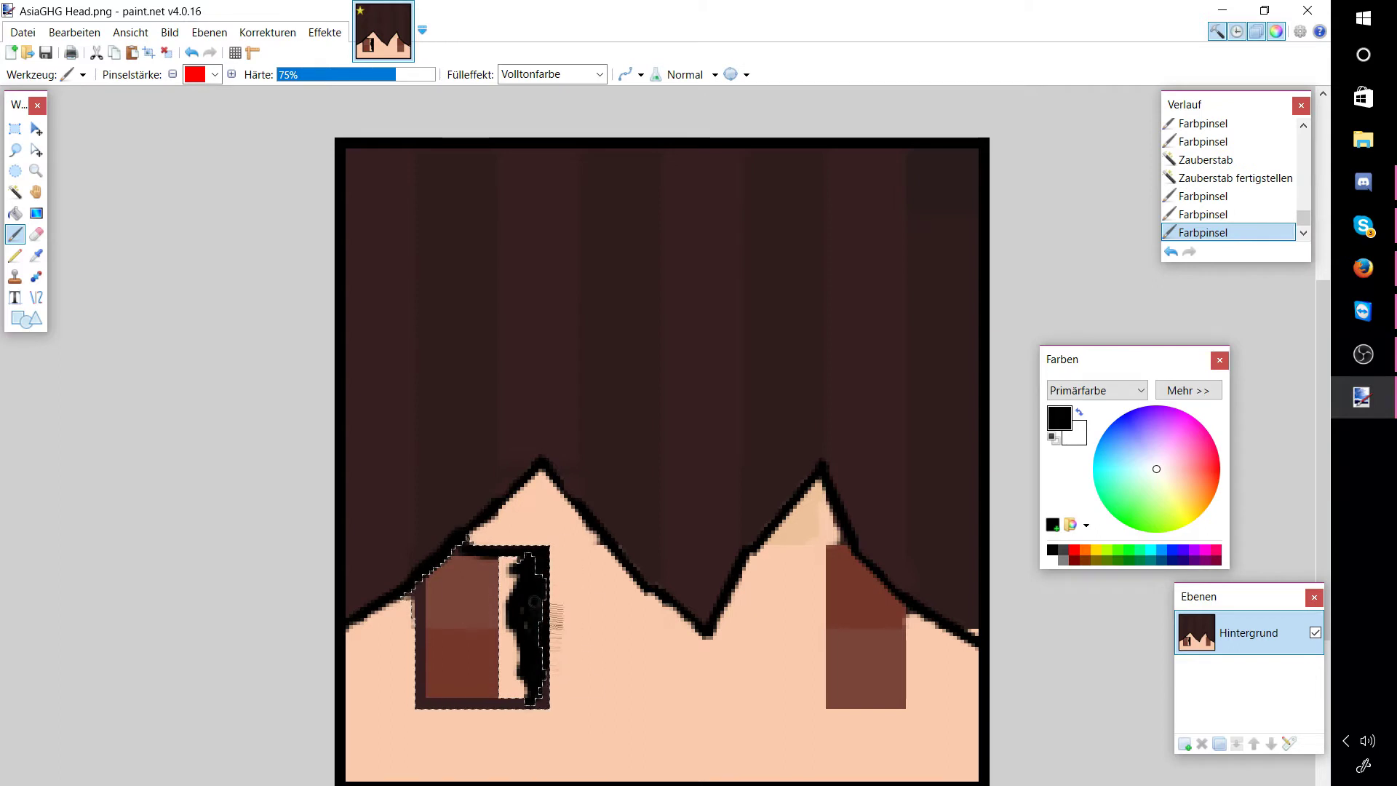
pyautogui.moveTo(465, 717)
pyautogui.mouseDown()
pyautogui.moveTo(420, 694)
pyautogui.moveTo(408, 593)
pyautogui.mouseUp()
# Step: Clear the selection and round the pupil's left edge into a smooth black curve
pyautogui.click(18, 191)
pyautogui.click(145, 211)
pyautogui.click(15, 234)
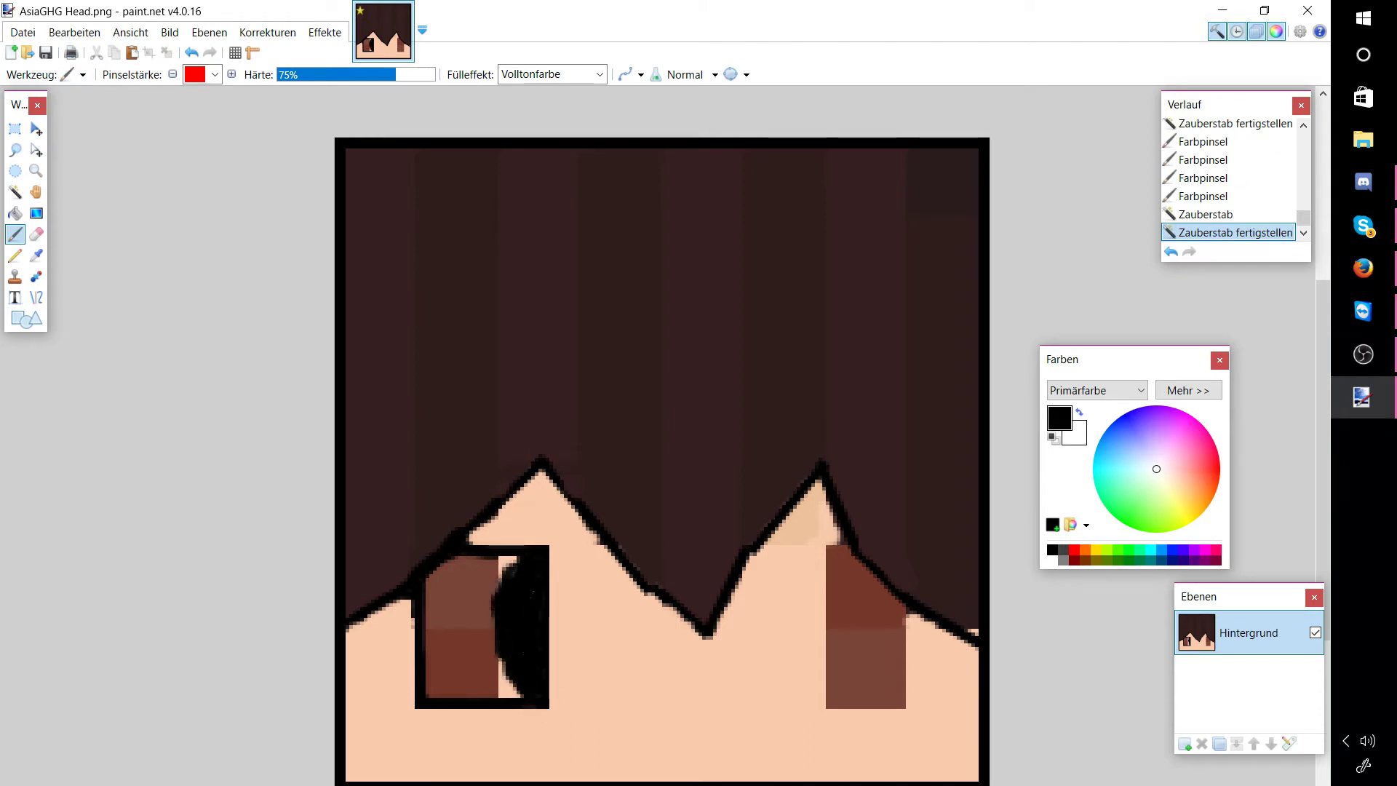
pyautogui.moveTo(497, 639); pyautogui.dragTo(532, 690)
# Step: Sample the lighter and darker browns of the left eye and paint the iris up to the pupil's curved edge
pyautogui.click(36, 255)
pyautogui.click(472, 588)
pyautogui.click(15, 235)
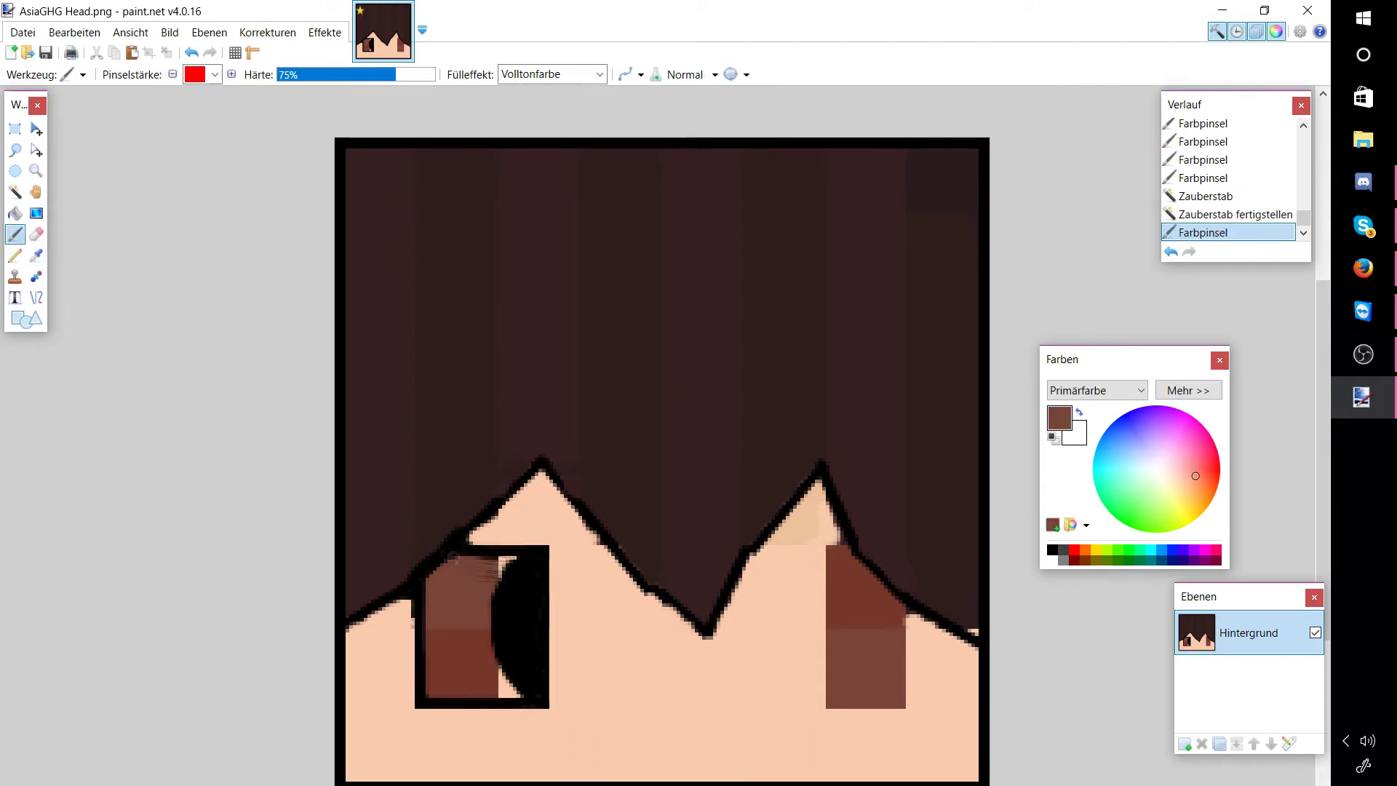
pyautogui.moveTo(484, 617); pyautogui.dragTo(489, 610)
pyautogui.click(37, 255)
pyautogui.click(466, 651)
pyautogui.click(15, 234)
pyautogui.moveTo(504, 692); pyautogui.dragTo(517, 690)
# Step: Set the primary colour to a near-white violet, FAF7FF, with the HSV value at 100
pyautogui.click(36, 255)
pyautogui.click(15, 235)
pyautogui.click(1155, 466)
pyautogui.moveTo(510, 560)
pyautogui.mouseDown()
pyautogui.moveTo(481, 565)
pyautogui.moveTo(466, 627)
pyautogui.mouseUp()
pyautogui.hotkey('ctrl', 'z')
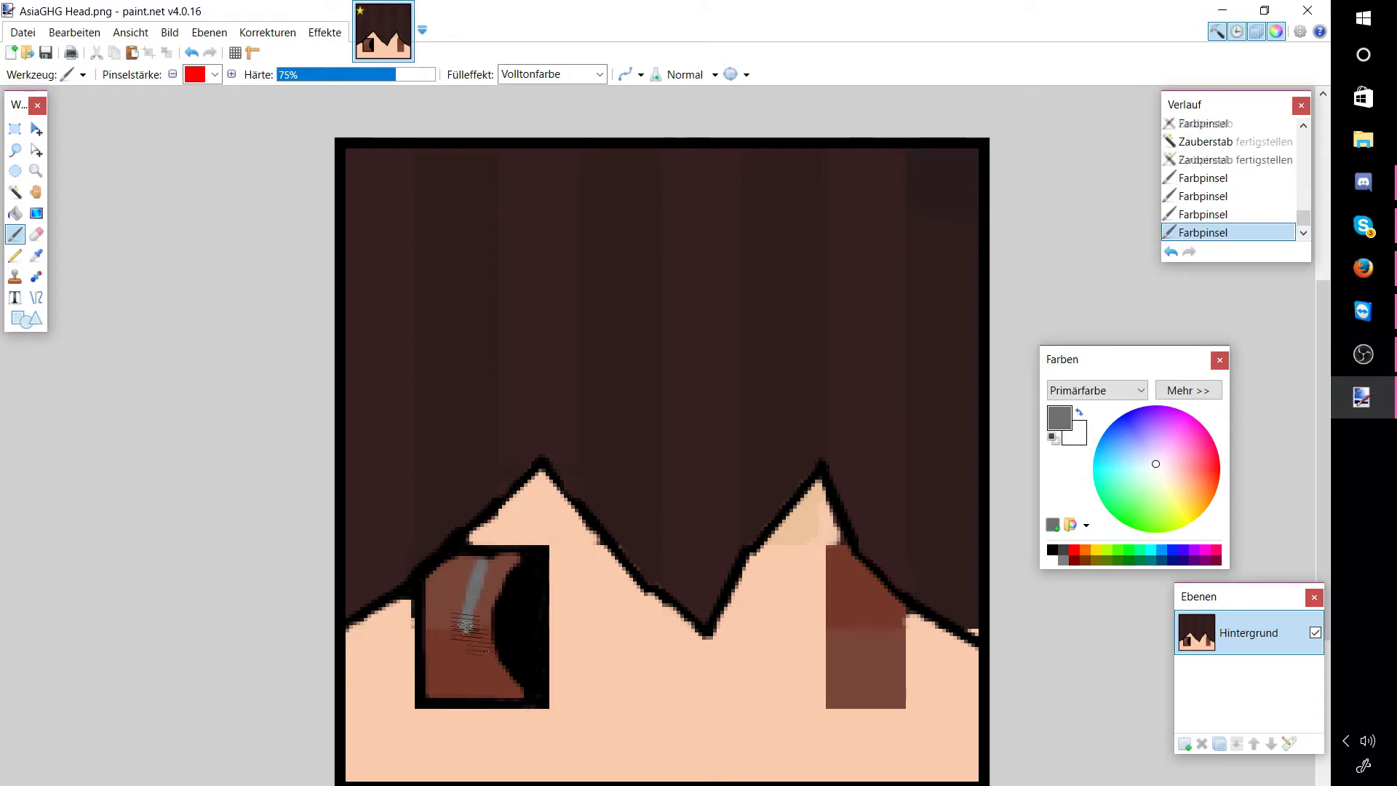
pyautogui.click(1188, 390)
pyautogui.moveTo(1299, 549); pyautogui.dragTo(1324, 549)
# Step: Paint a curved near-white band from top to bottom through the left part of the left eye
pyautogui.moveTo(484, 562)
pyautogui.mouseDown()
pyautogui.moveTo(479, 667)
pyautogui.moveTo(516, 700)
pyautogui.mouseUp()
pyautogui.click(192, 52)
pyautogui.click(192, 53)
pyautogui.click(192, 53)
pyautogui.moveTo(452, 562); pyautogui.dragTo(486, 700)
pyautogui.click(192, 52)
pyautogui.moveTo(482, 556)
pyautogui.mouseDown()
pyautogui.moveTo(481, 691)
pyautogui.moveTo(465, 693)
pyautogui.moveTo(446, 659)
pyautogui.moveTo(456, 635)
pyautogui.moveTo(478, 690)
pyautogui.moveTo(459, 640)
pyautogui.moveTo(471, 559)
pyautogui.moveTo(450, 581)
pyautogui.moveTo(448, 688)
pyautogui.moveTo(440, 664)
pyautogui.moveTo(469, 560)
pyautogui.mouseUp()
pyautogui.click(14, 192)
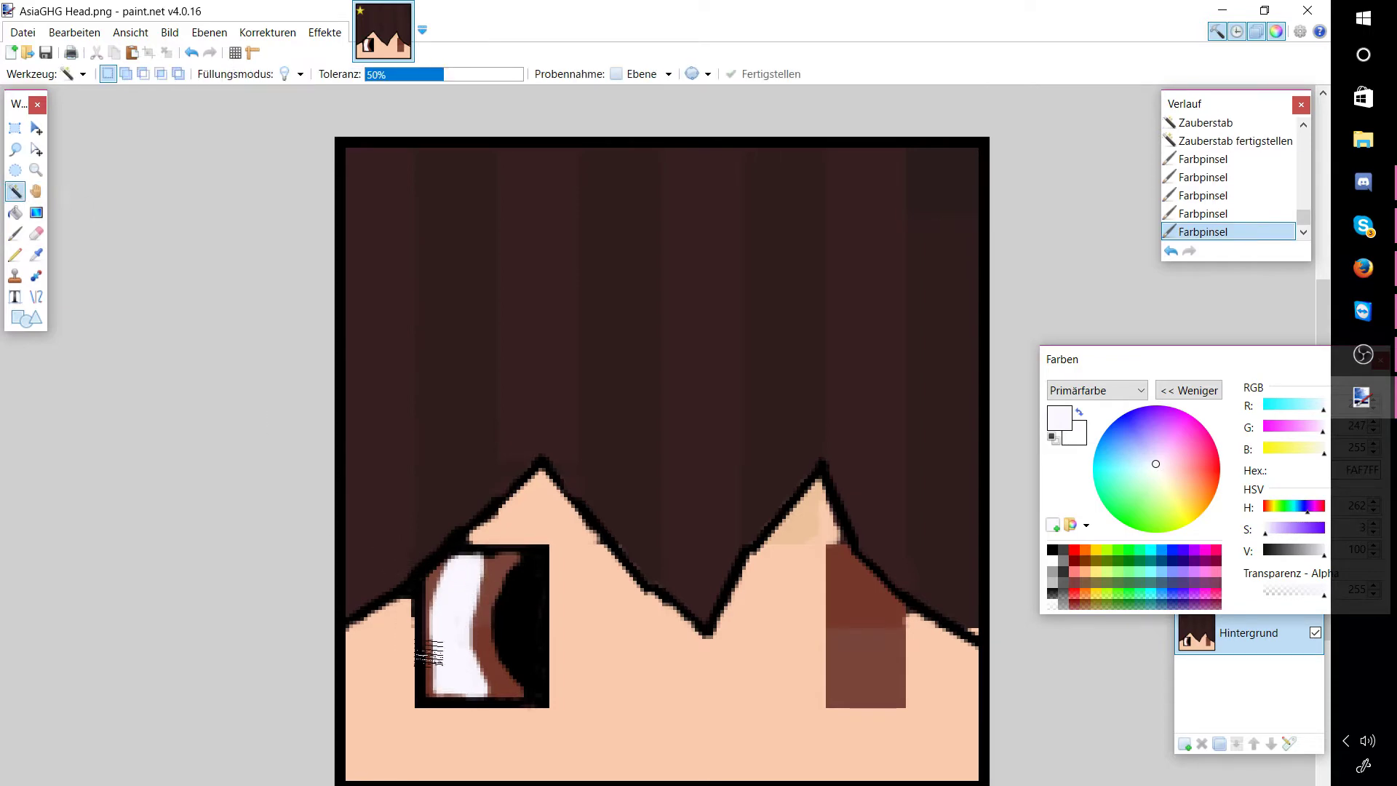
pyautogui.click(427, 651)
pyautogui.click(227, 564)
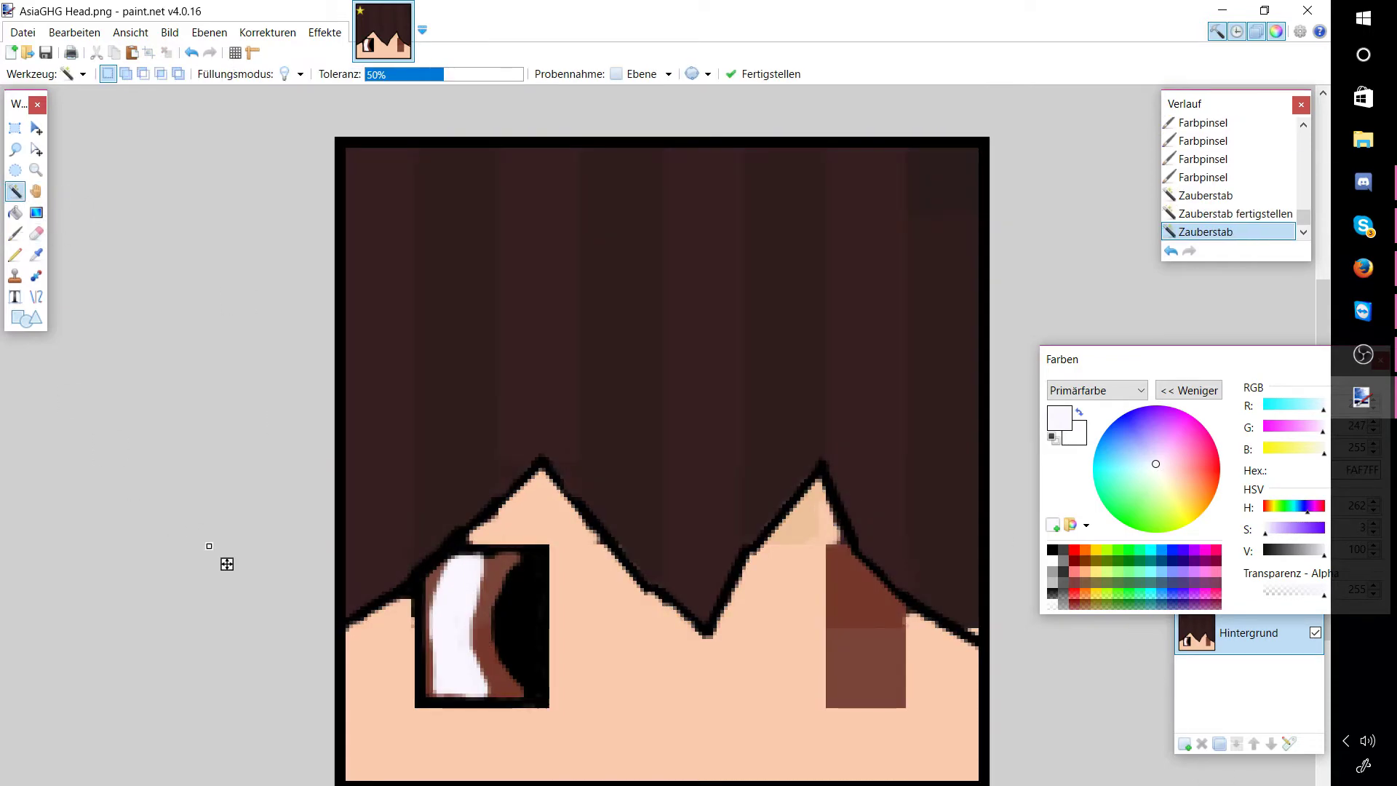
# Step: Cover the brown remaining between the white band and the left eye's outline with near-white, using the brush and pencil
pyautogui.scroll(7, 655, 458)
pyautogui.click(36, 191)
pyautogui.moveTo(159, 724); pyautogui.dragTo(484, 232)
pyautogui.click(14, 234)
pyautogui.moveTo(272, 477); pyautogui.dragTo(278, 688)
pyautogui.moveTo(270, 691)
pyautogui.mouseDown()
pyautogui.moveTo(331, 629)
pyautogui.moveTo(255, 684)
pyautogui.moveTo(260, 393)
pyautogui.moveTo(317, 313)
pyautogui.moveTo(266, 359)
pyautogui.moveTo(258, 349)
pyautogui.moveTo(253, 393)
pyautogui.moveTo(310, 302)
pyautogui.moveTo(301, 316)
pyautogui.moveTo(340, 282)
pyautogui.moveTo(253, 701)
pyautogui.moveTo(262, 715)
pyautogui.moveTo(408, 720)
pyautogui.mouseUp()
pyautogui.click(15, 255)
pyautogui.hotkey('ctrl', '-')
pyautogui.hotkey('ctrl', '-')
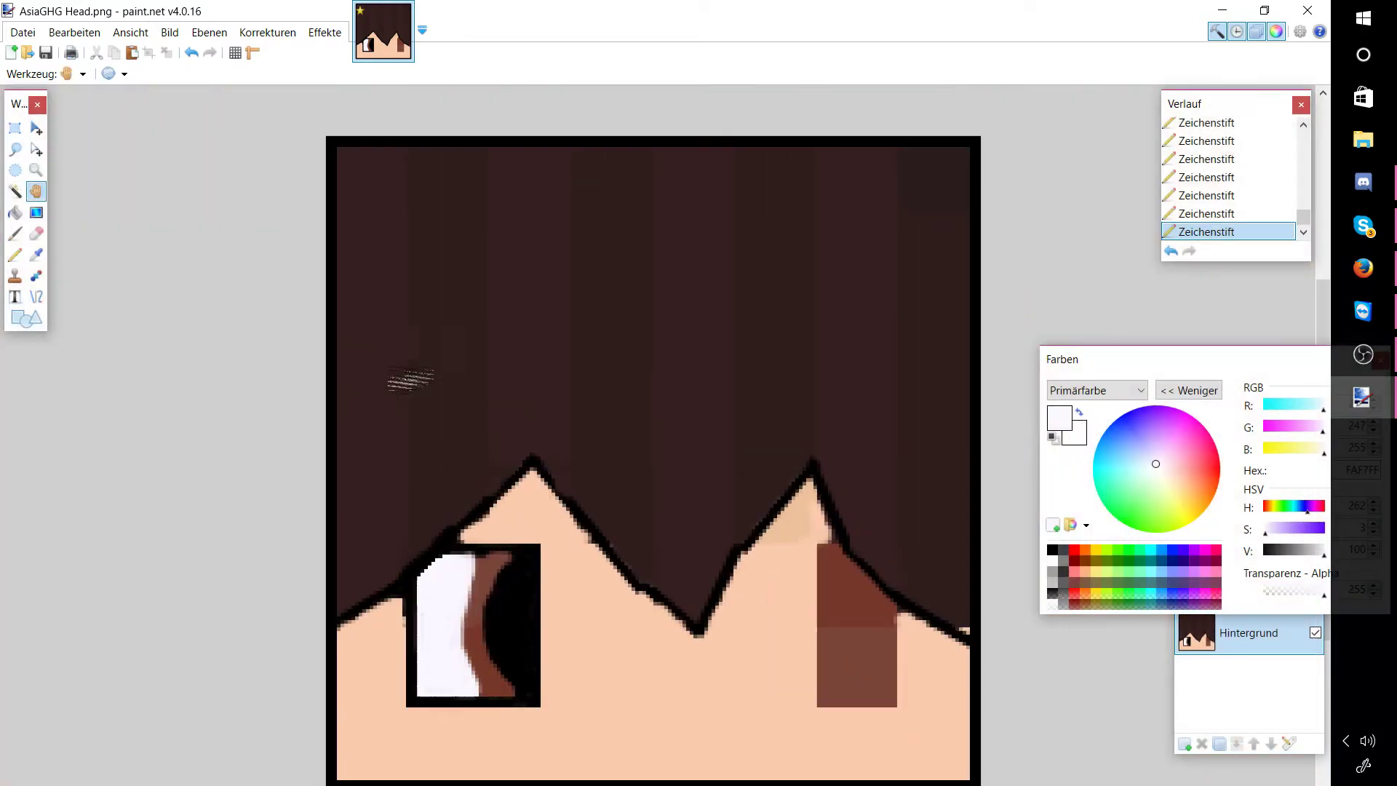
# Step: Set the brush size to 4 and dab a larger and a smaller near-white highlight on the left eye's pupil
pyautogui.click(15, 234)
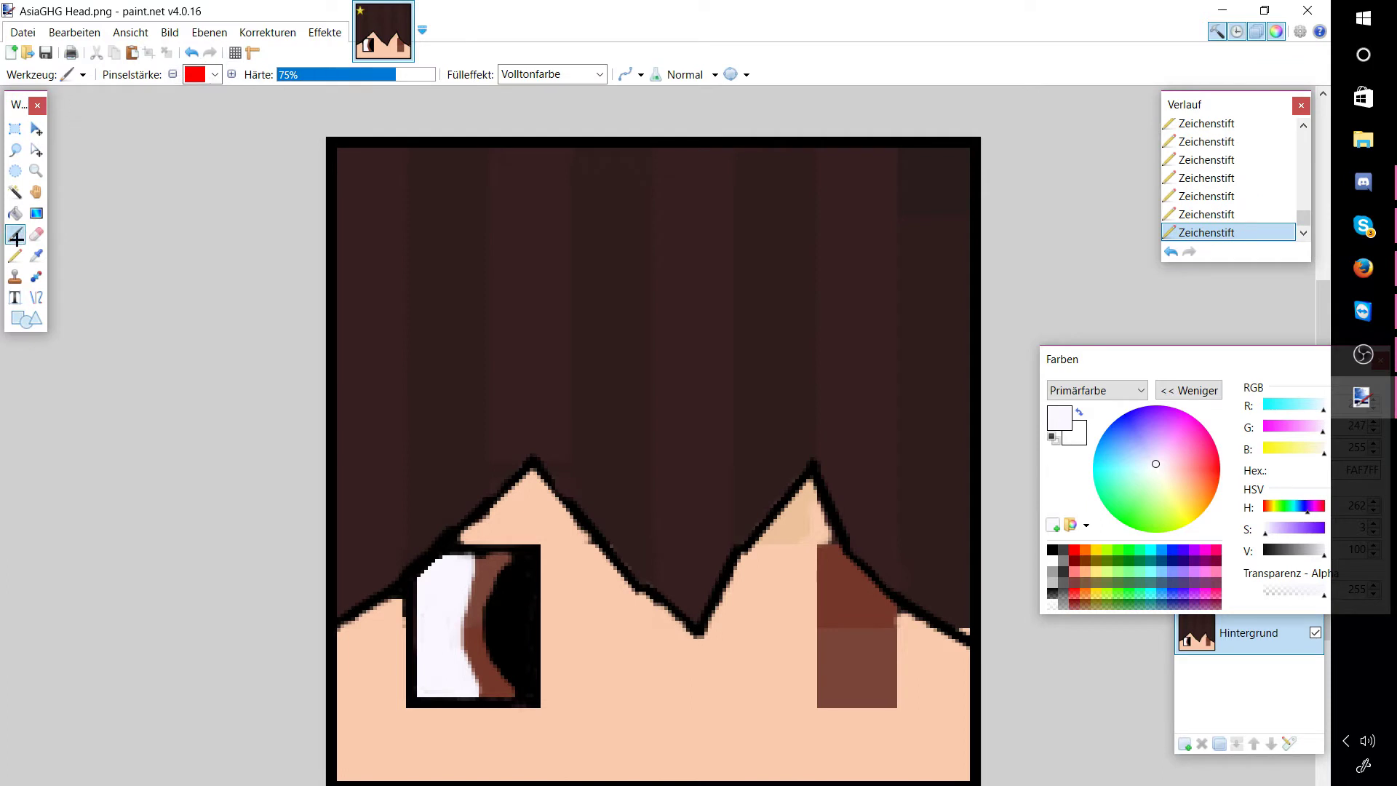
pyautogui.click(215, 74)
pyautogui.click(207, 135)
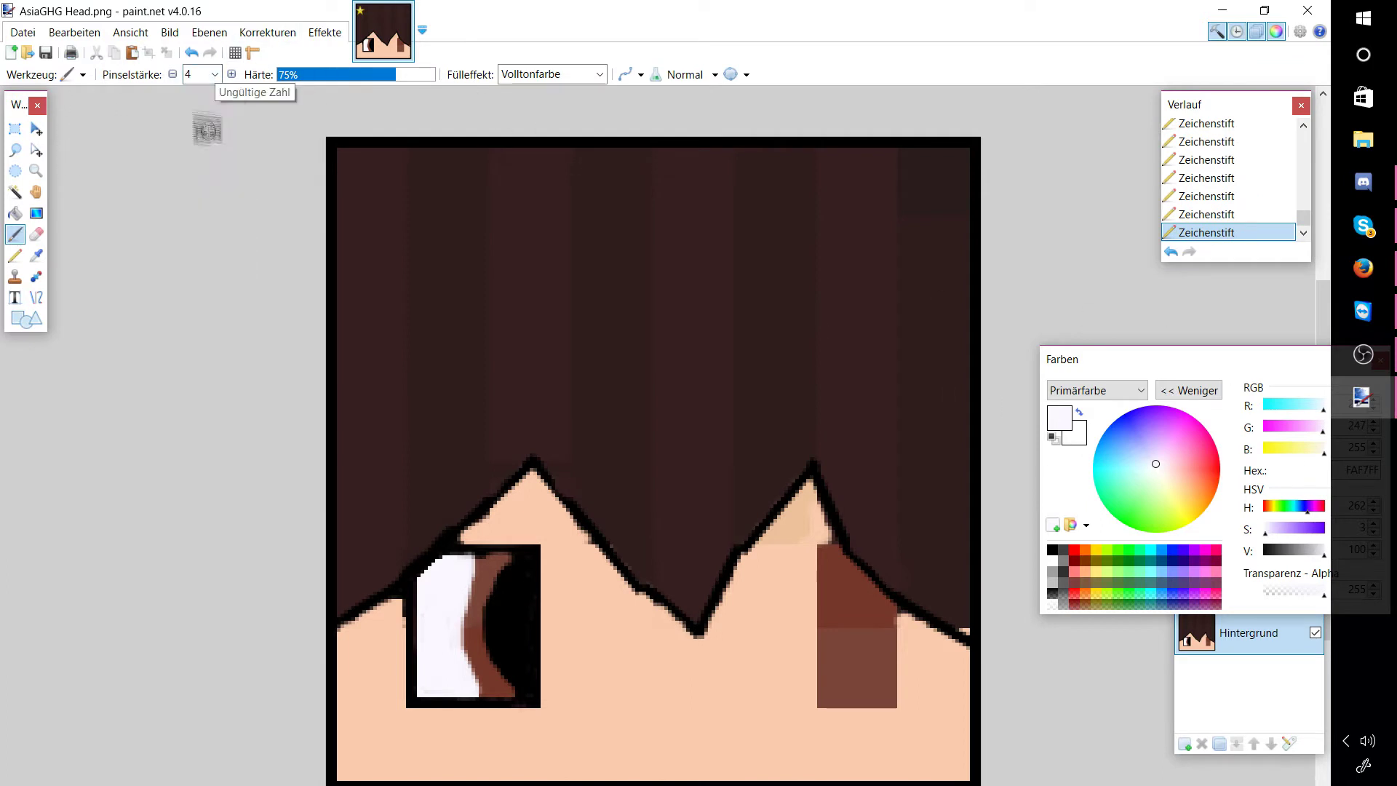
pyautogui.click(215, 75)
pyautogui.click(209, 94)
pyautogui.moveTo(521, 569); pyautogui.dragTo(522, 584)
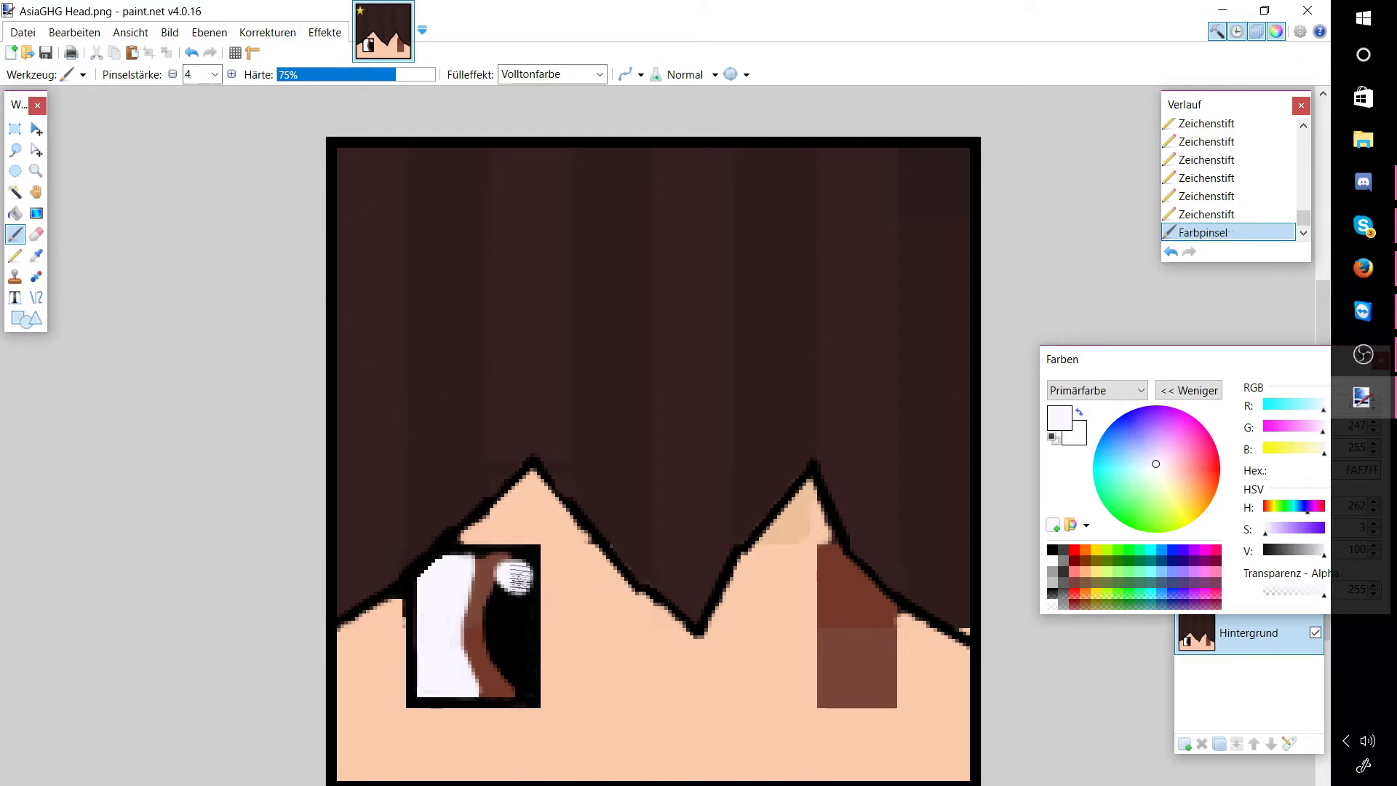
pyautogui.click(500, 618)
# Step: Draw a black rectangle outline around the right eye, slightly wider than its brown block
pyautogui.click(37, 192)
pyautogui.moveTo(913, 397)
pyautogui.mouseDown()
pyautogui.moveTo(749, 517)
pyautogui.moveTo(724, 334)
pyautogui.mouseUp()
pyautogui.click(16, 235)
pyautogui.click(31, 319)
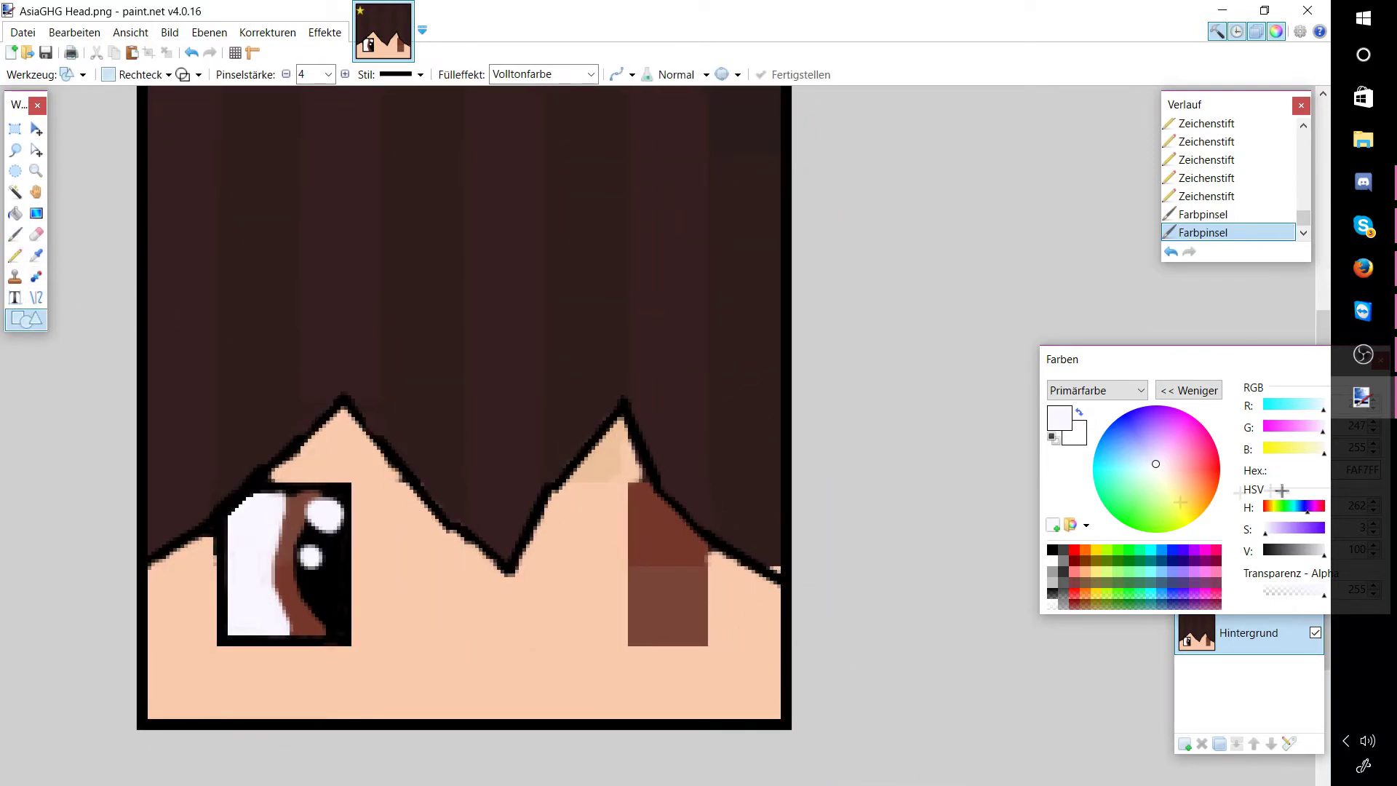
pyautogui.click(1053, 550)
pyautogui.moveTo(754, 645); pyautogui.dragTo(626, 484)
pyautogui.press('k')
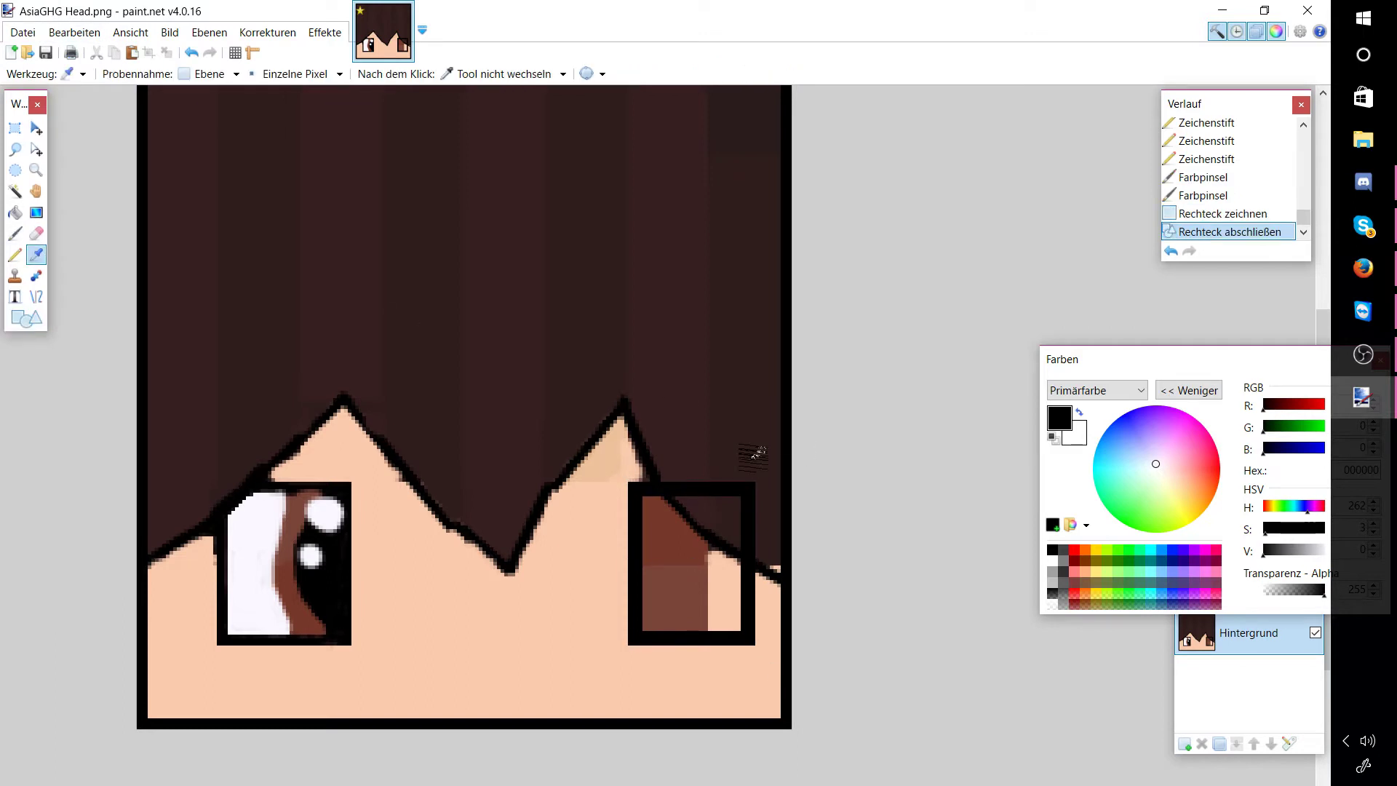
# Step: Try to cover the right eye's outline above the hairline with dark brown sampled from the neighbouring hair
pyautogui.click(757, 452)
pyautogui.press('b')
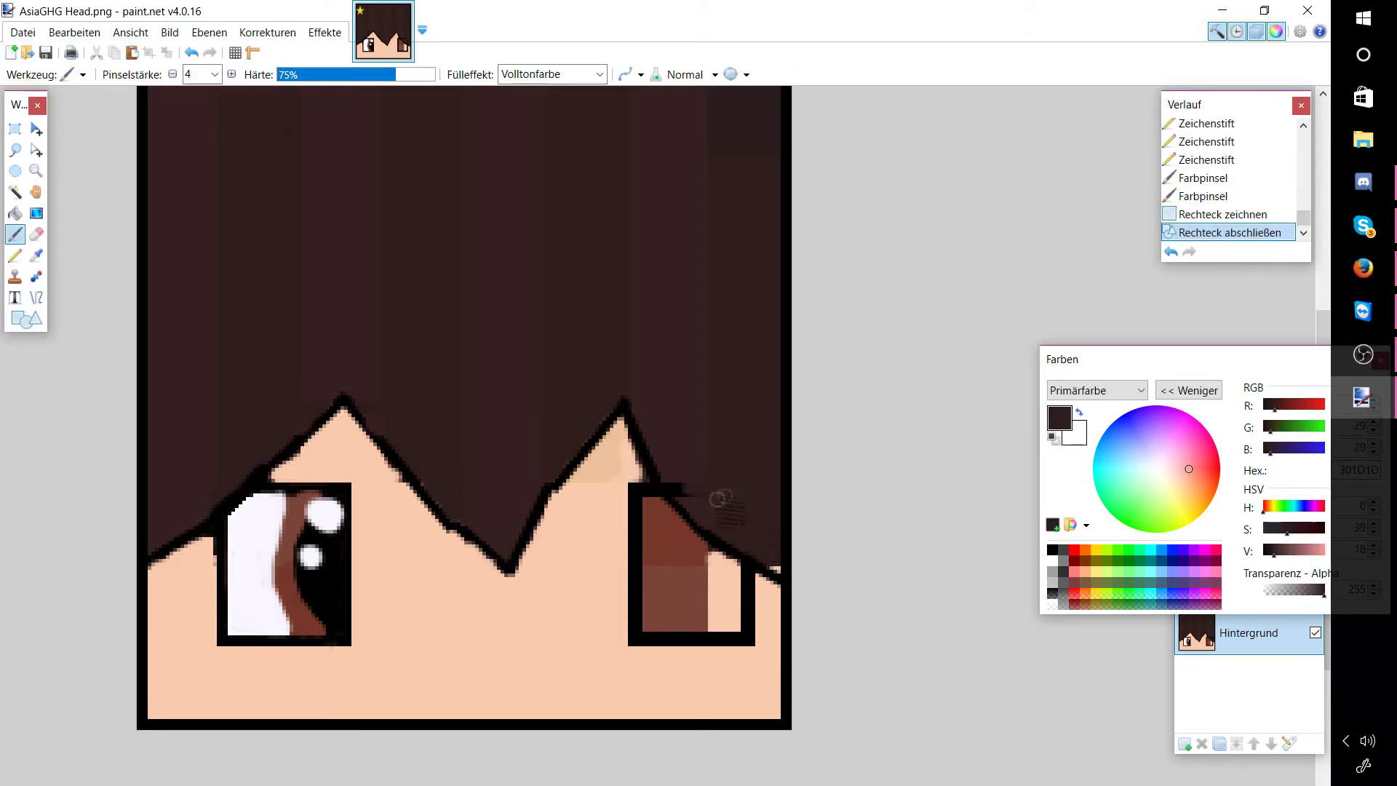
pyautogui.moveTo(741, 533); pyautogui.dragTo(768, 561)
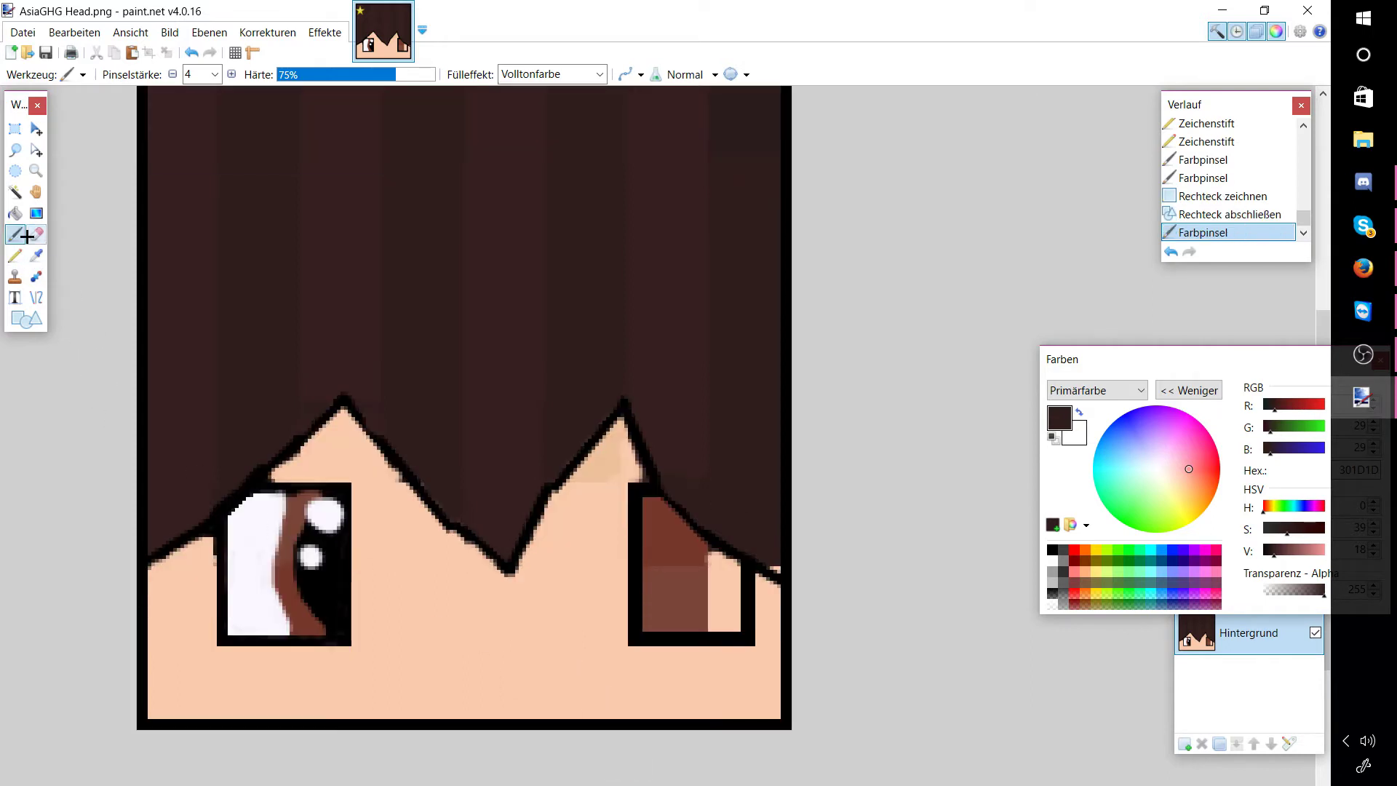
# Step: Undo the right eye's outline and redraw it as a thinner black rectangle around the same brown block
pyautogui.click(191, 53)
pyautogui.click(191, 53)
pyautogui.click(191, 53)
pyautogui.click(328, 74)
pyautogui.click(320, 109)
pyautogui.moveTo(627, 483); pyautogui.dragTo(648, 519)
pyautogui.click(192, 53)
pyautogui.moveTo(1275, 551); pyautogui.dragTo(1262, 551)
pyautogui.moveTo(628, 484); pyautogui.dragTo(750, 650)
# Step: Cover the part of the right eye's outline above the hairline with sampled dark hair colour at brush size 5
pyautogui.click(15, 234)
pyautogui.click(36, 256)
pyautogui.click(761, 502)
pyautogui.click(15, 235)
pyautogui.moveTo(738, 481)
pyautogui.mouseDown()
pyautogui.moveTo(767, 507)
pyautogui.moveTo(753, 503)
pyautogui.mouseUp()
pyautogui.click(215, 74)
pyautogui.click(197, 169)
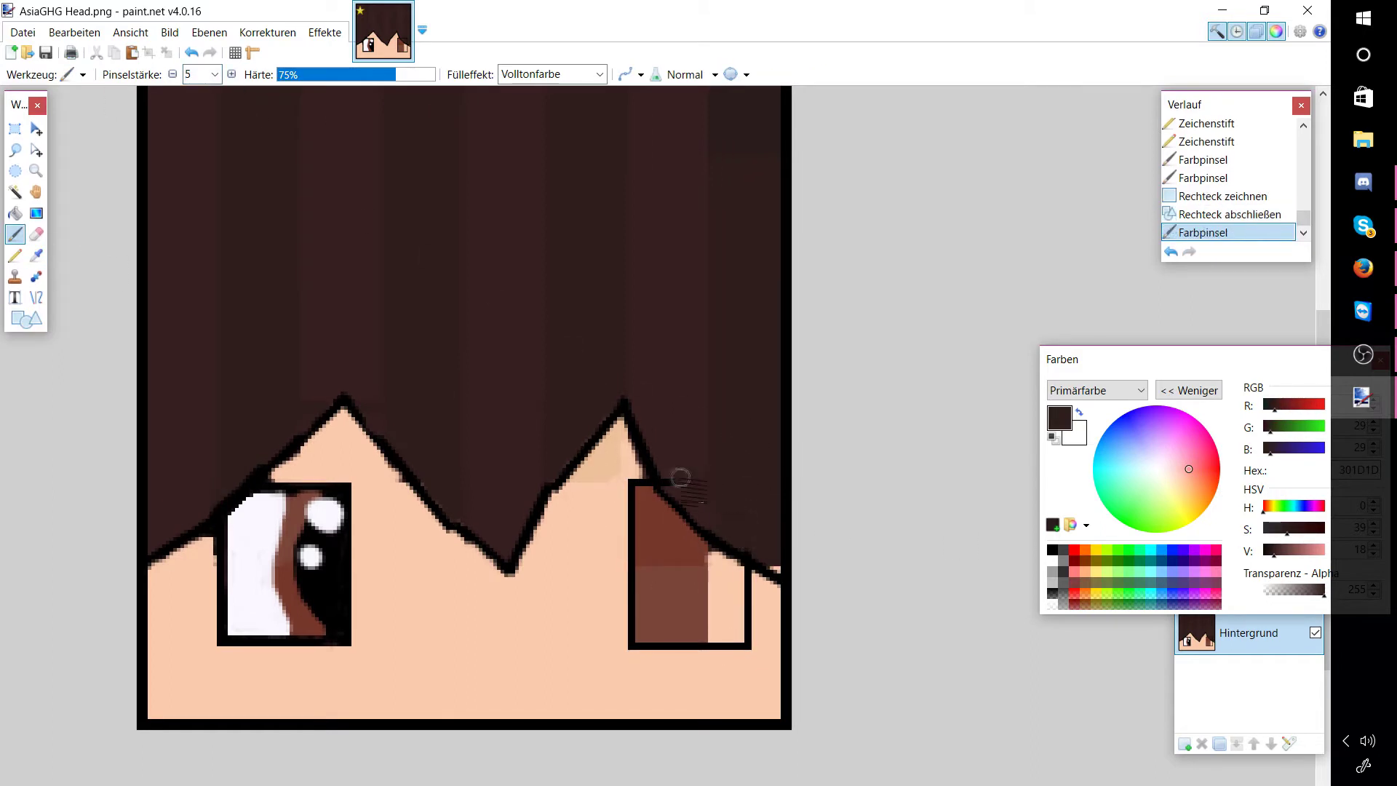
pyautogui.moveTo(714, 517); pyautogui.dragTo(742, 499)
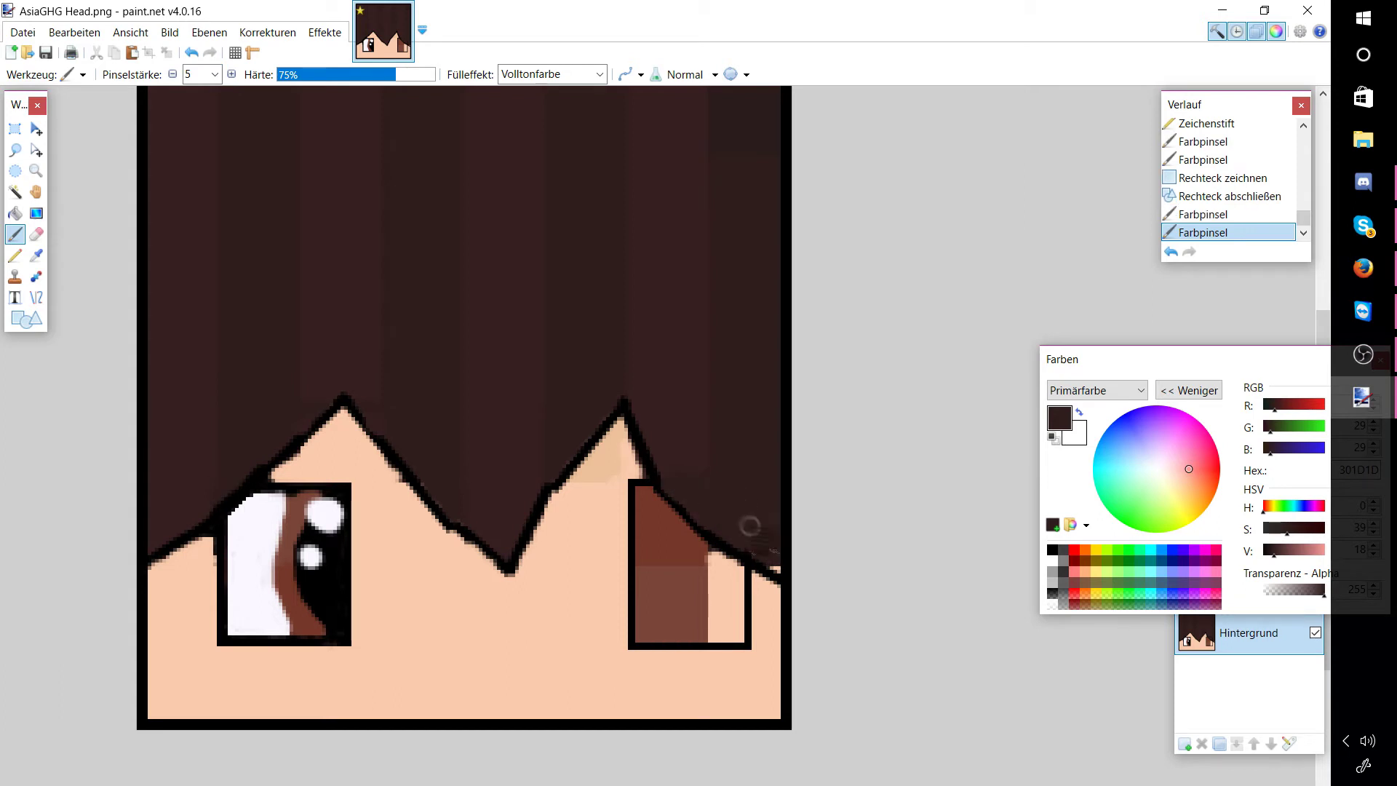
pyautogui.moveTo(755, 548); pyautogui.dragTo(776, 572)
# Step: Select the skin-coloured area inside the right eye, paint it near-white with a size 4 brush, and clear the selection
pyautogui.click(215, 74)
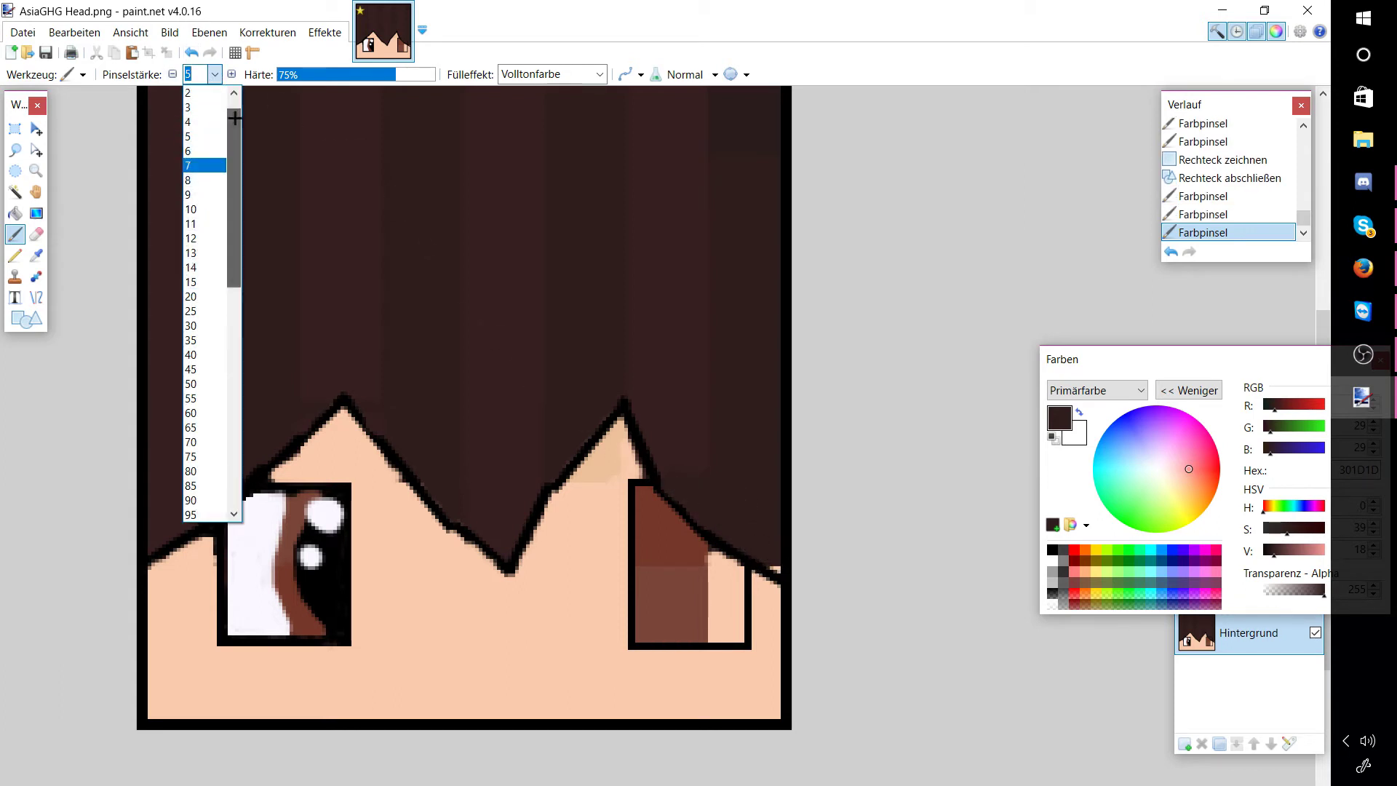
pyautogui.click(196, 155)
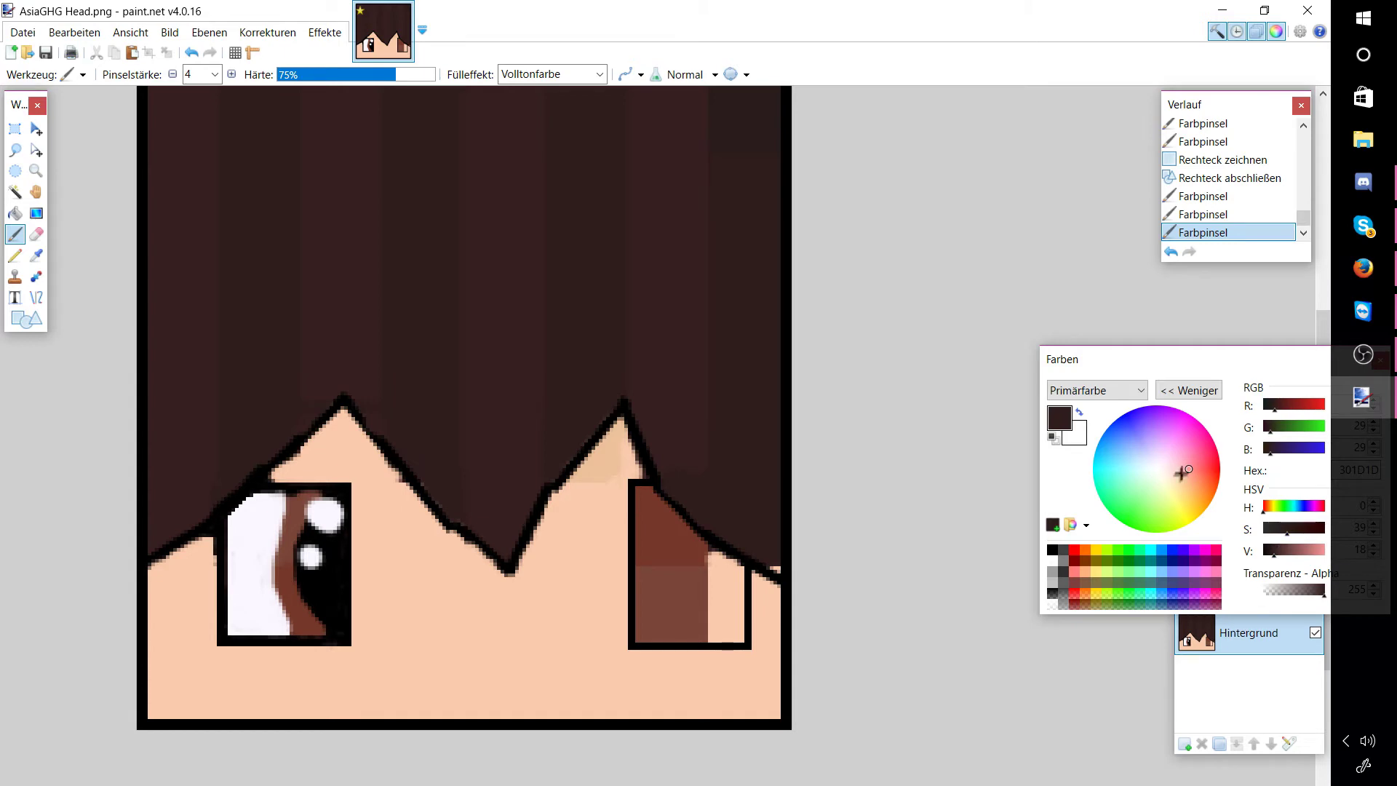
pyautogui.click(1158, 471)
pyautogui.scroll(2, 871, 611)
pyautogui.scroll(-2, 871, 611)
pyautogui.scroll(3, 871, 611)
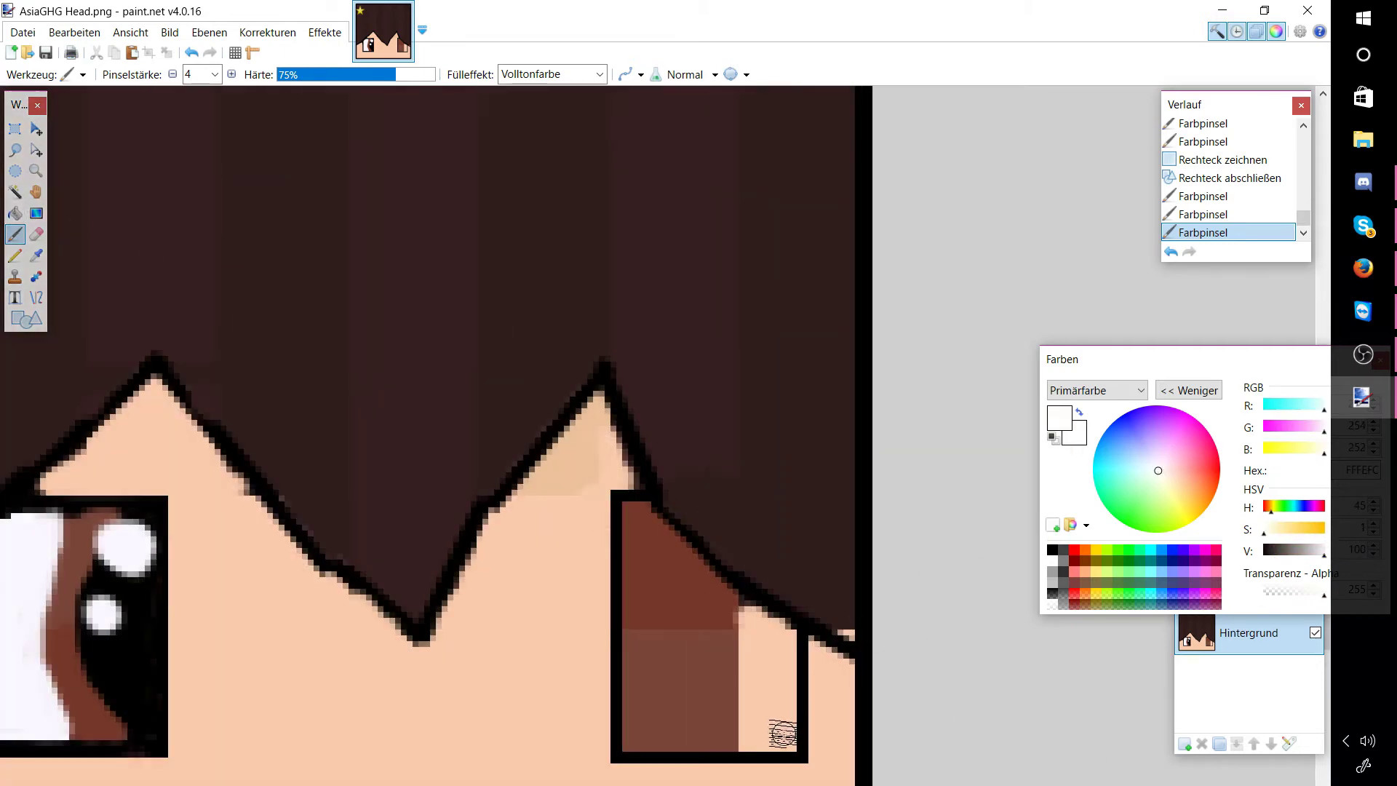
pyautogui.press('s')
pyautogui.click(754, 661)
pyautogui.press('b')
pyautogui.moveTo(758, 670)
pyautogui.mouseDown()
pyautogui.moveTo(794, 639)
pyautogui.moveTo(758, 675)
pyautogui.moveTo(774, 764)
pyautogui.moveTo(734, 706)
pyautogui.moveTo(779, 646)
pyautogui.mouseUp()
pyautogui.press('s')
pyautogui.click(902, 451)
pyautogui.press('b')
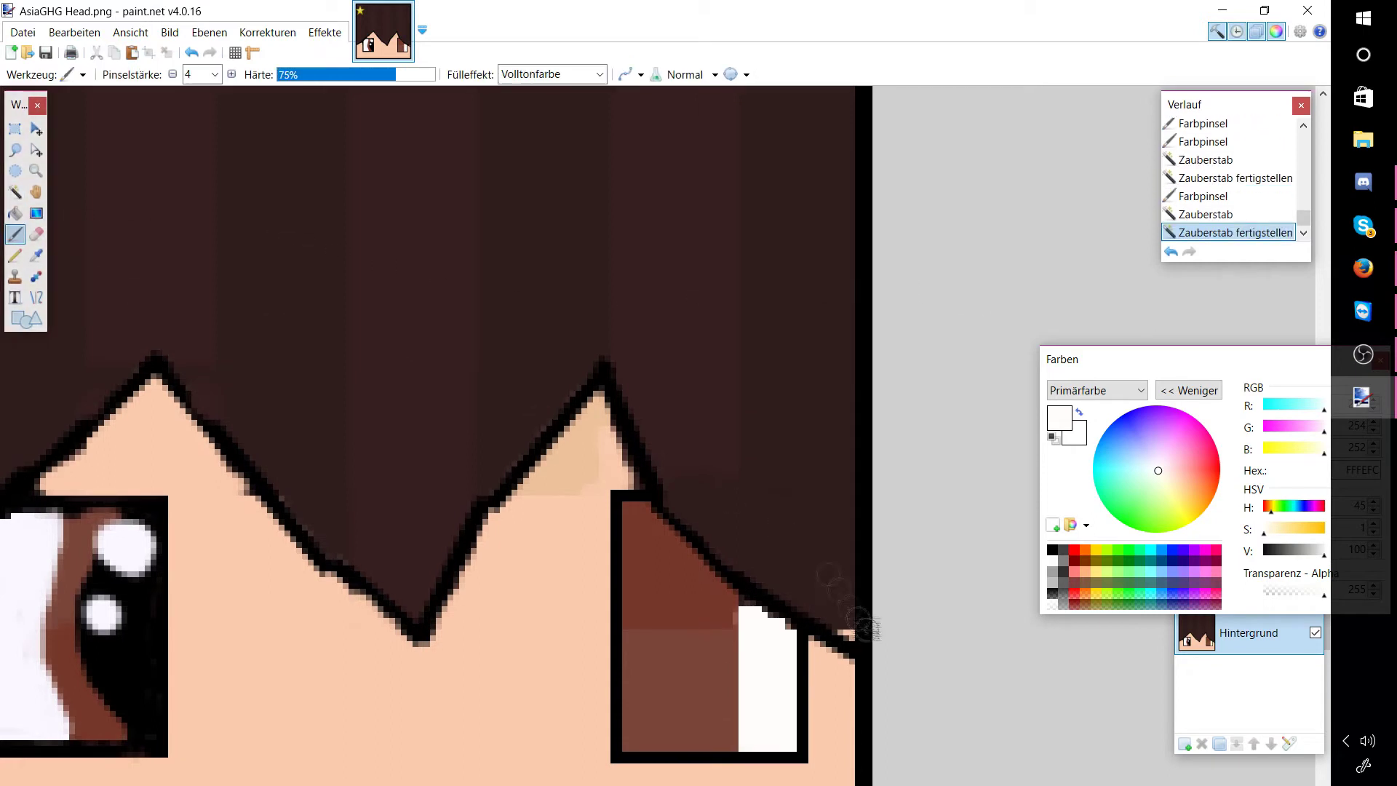
# Step: Select the right eye's brown area and paint its inner part black from top to bottom as the pupil
pyautogui.hotkey('alt', 'Tab')
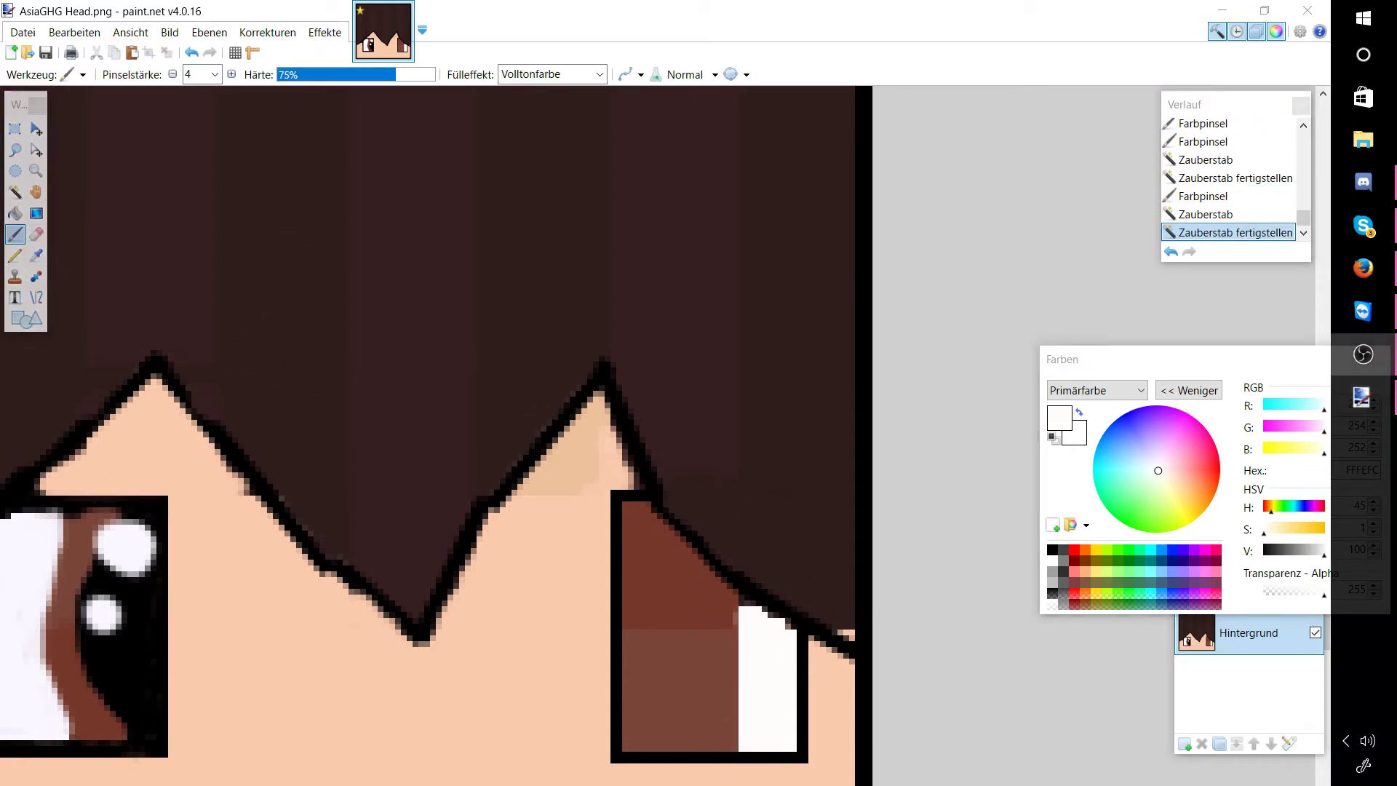
pyautogui.click(15, 234)
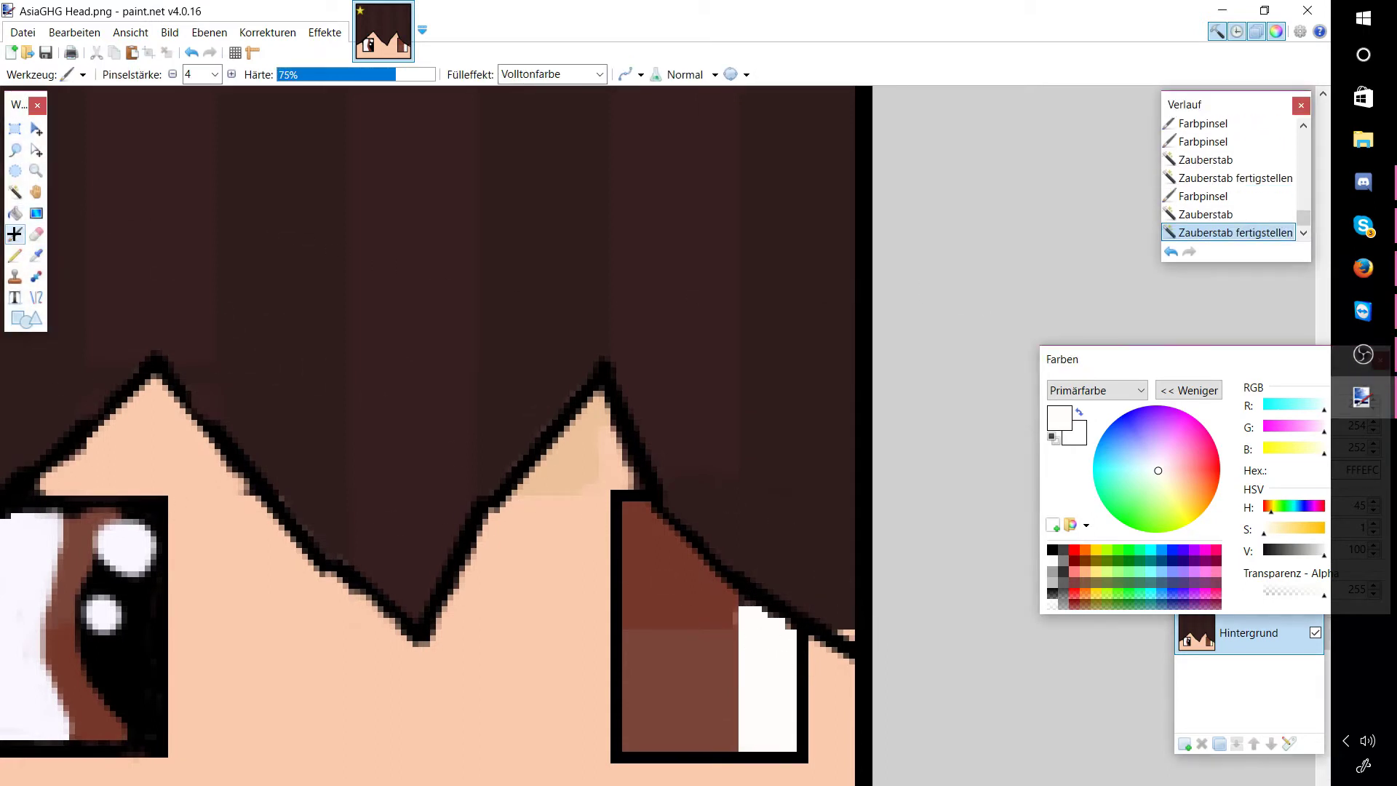
pyautogui.press('d')
pyautogui.click(15, 193)
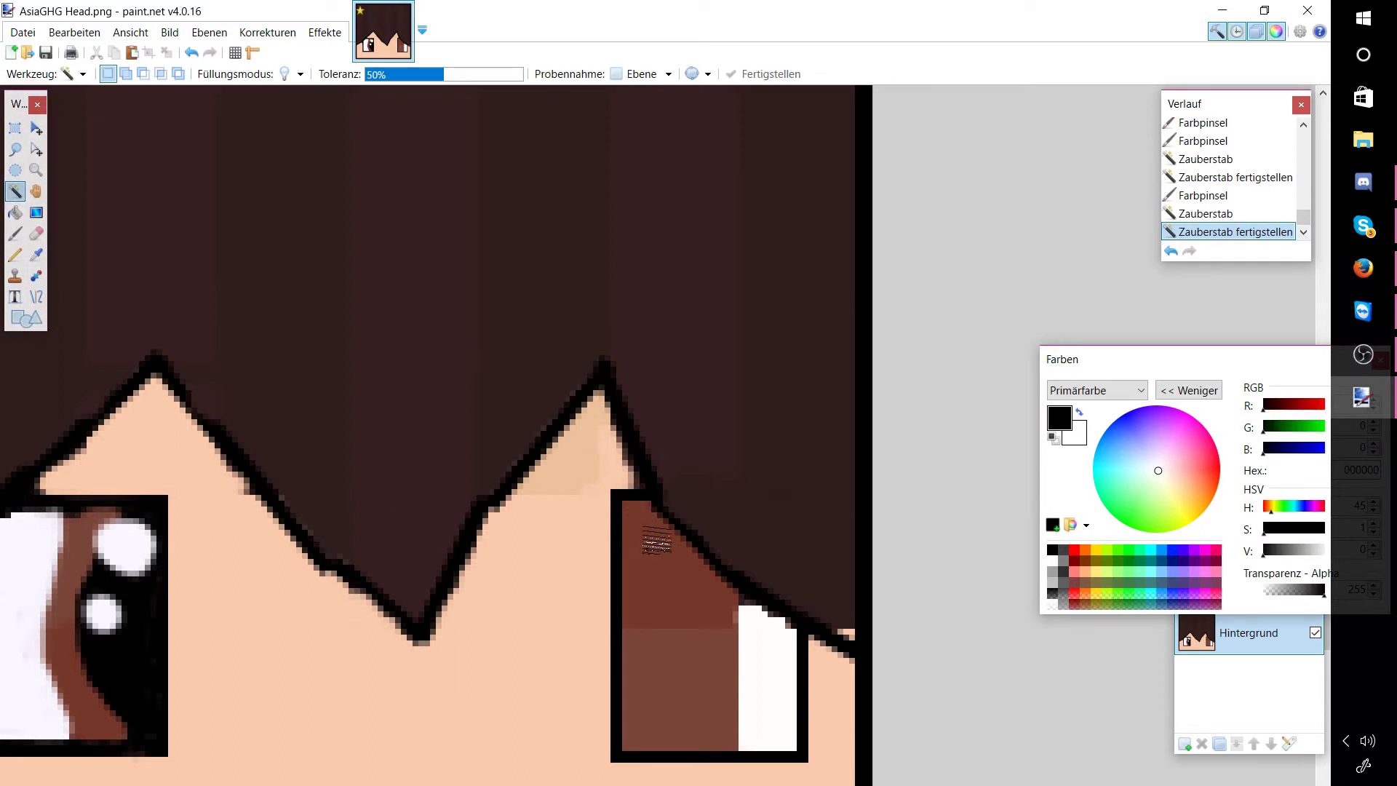
pyautogui.click(658, 557)
pyautogui.click(15, 234)
pyautogui.moveTo(636, 505)
pyautogui.mouseDown()
pyautogui.moveTo(636, 742)
pyautogui.moveTo(659, 624)
pyautogui.mouseUp()
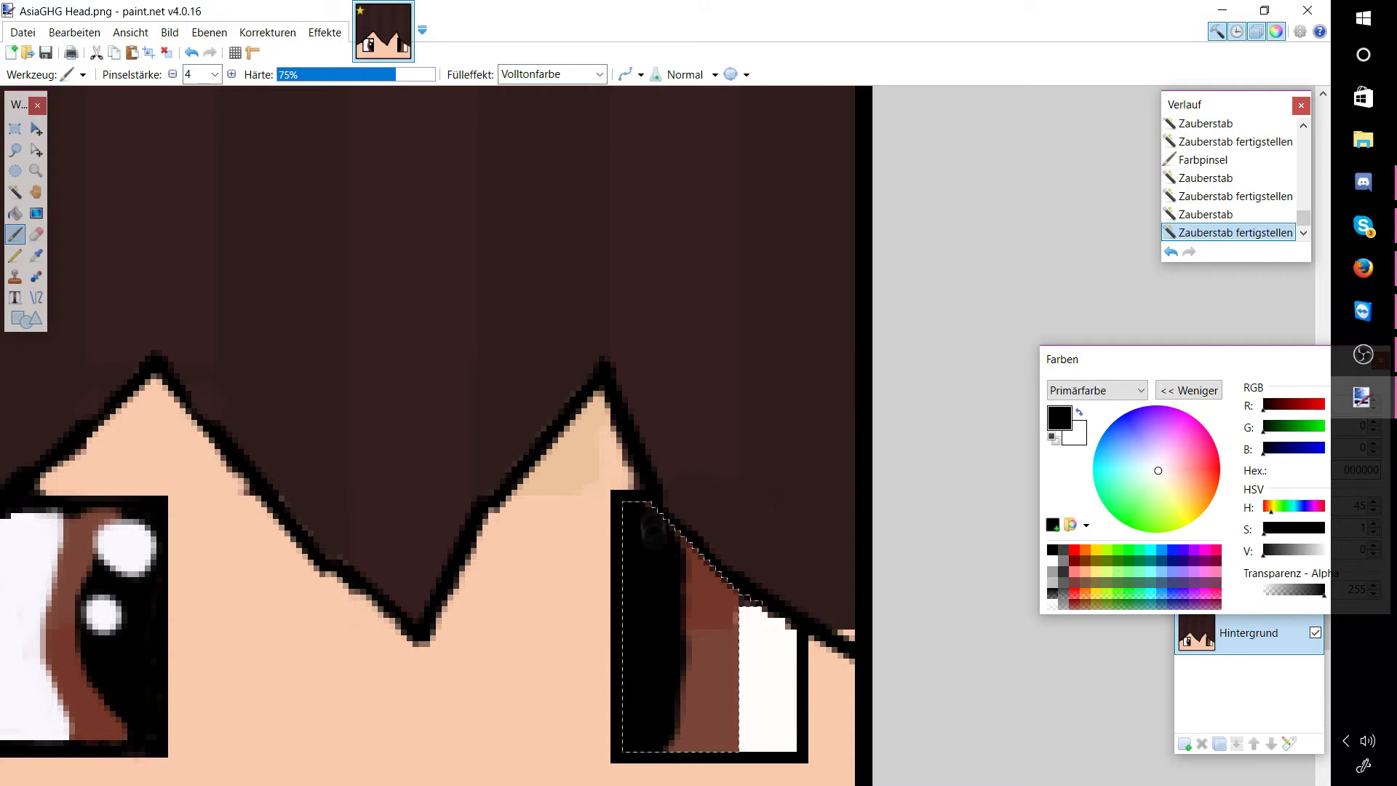
pyautogui.moveTo(676, 535); pyautogui.dragTo(686, 727)
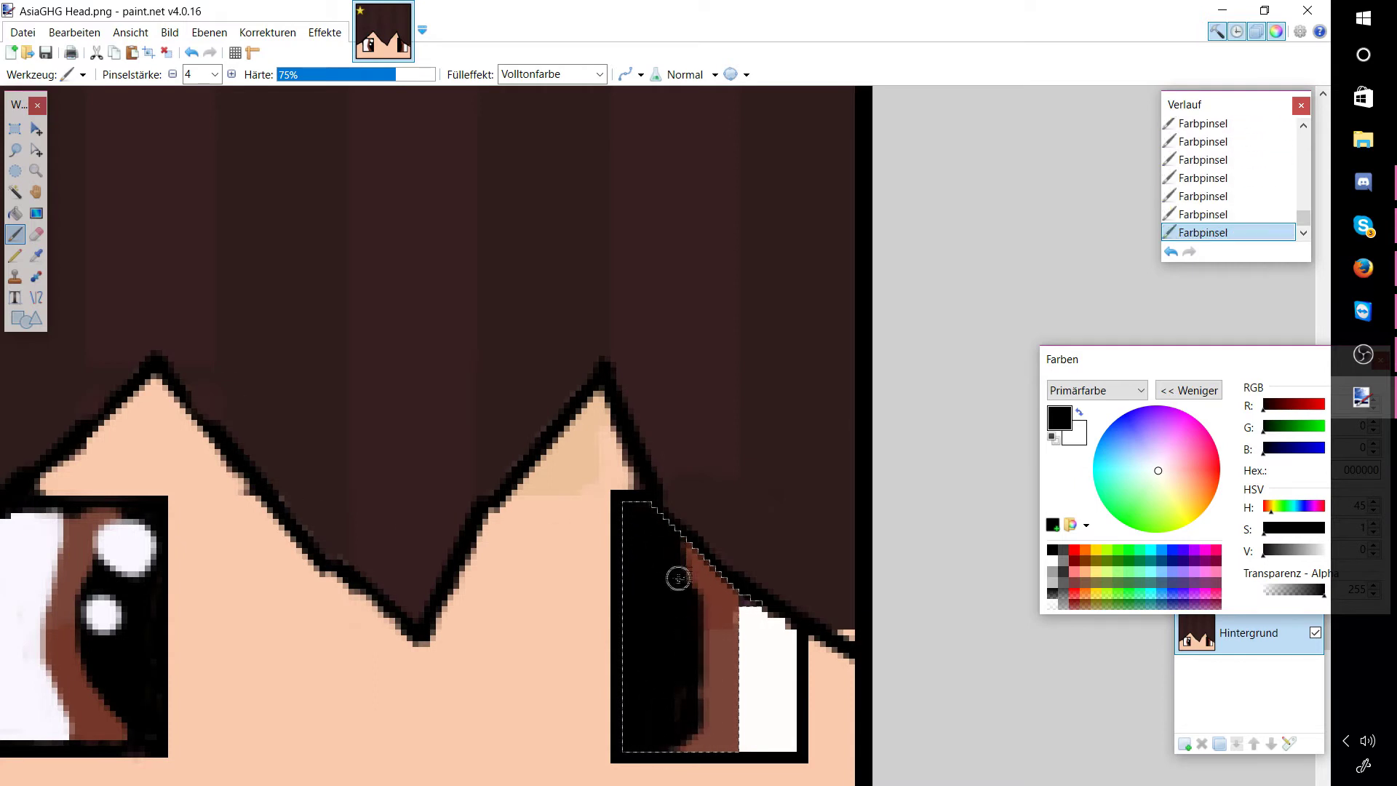
# Step: Sample the dark brown 74372A and paint over lighter brown beside the right pupil, and pick up the pupil's black
pyautogui.press('k')
pyautogui.click(700, 603)
pyautogui.press('b')
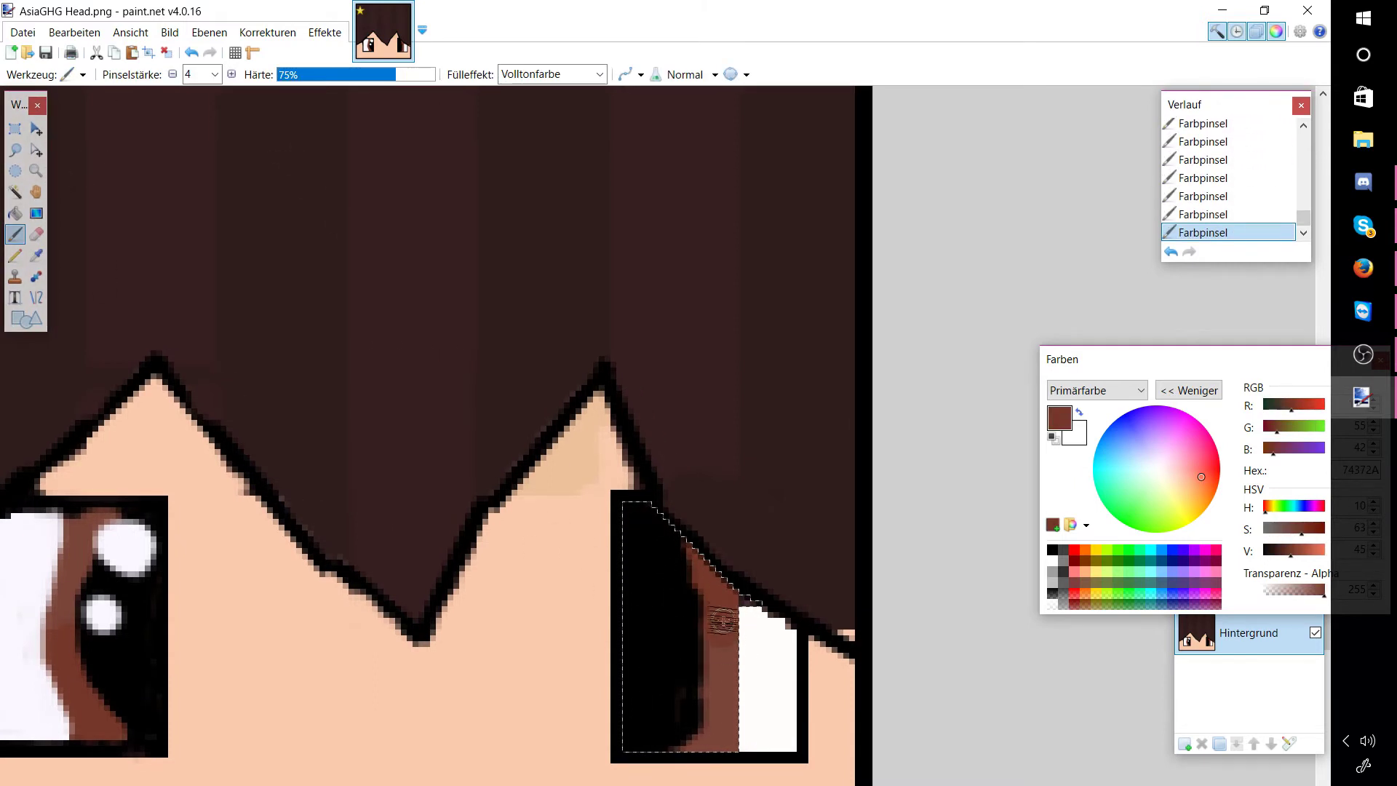
pyautogui.moveTo(712, 644); pyautogui.dragTo(722, 666)
pyautogui.click(36, 256)
pyautogui.click(670, 623)
pyautogui.click(15, 235)
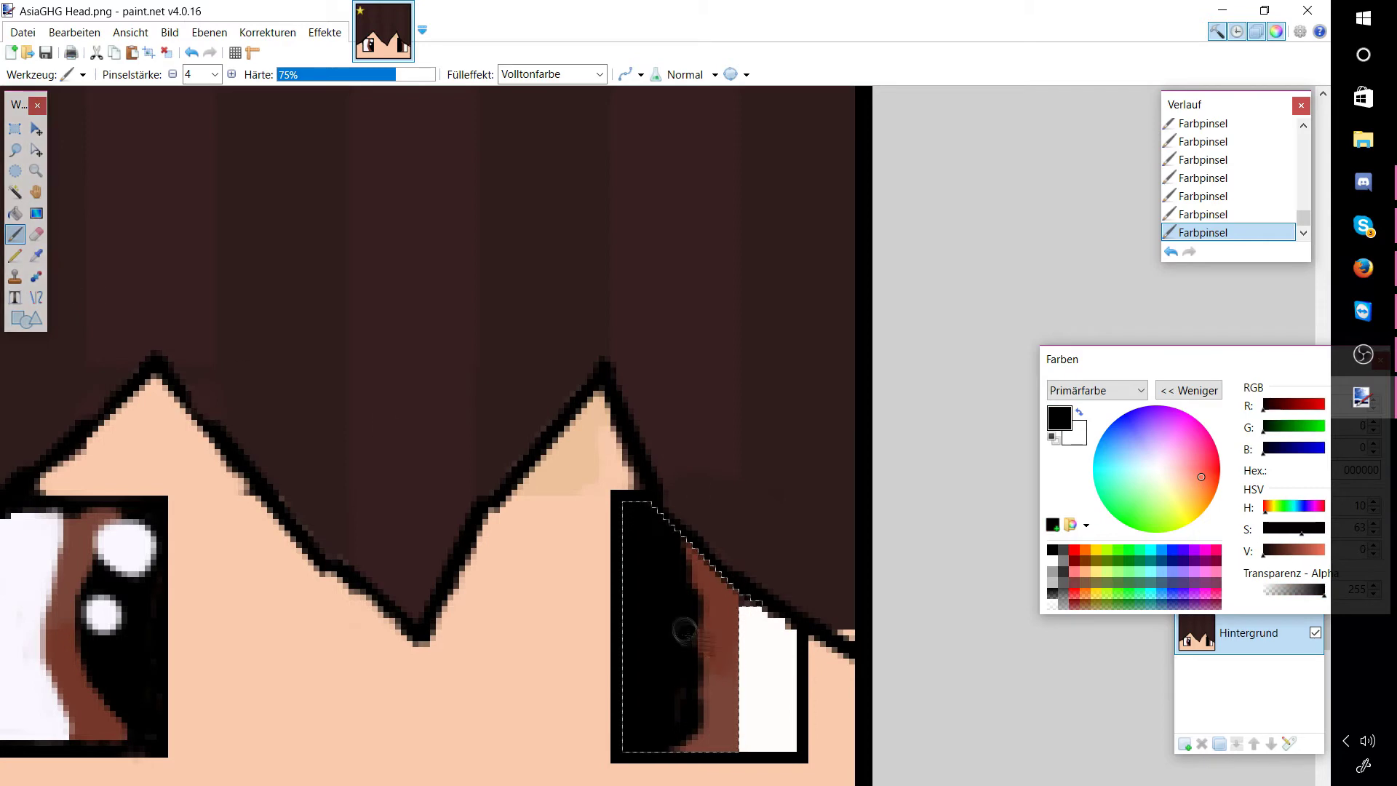
# Step: Try placing two near-white highlights on the right eye's pupil and undo them
pyautogui.click(1157, 473)
pyautogui.moveTo(644, 574)
pyautogui.mouseDown()
pyautogui.moveTo(664, 560)
pyautogui.moveTo(649, 556)
pyautogui.mouseUp()
pyautogui.click(689, 618)
pyautogui.click(37, 192)
pyautogui.scroll(-3, 337, 518)
pyautogui.moveTo(337, 518); pyautogui.dragTo(600, 553)
pyautogui.click(16, 192)
pyautogui.click(209, 326)
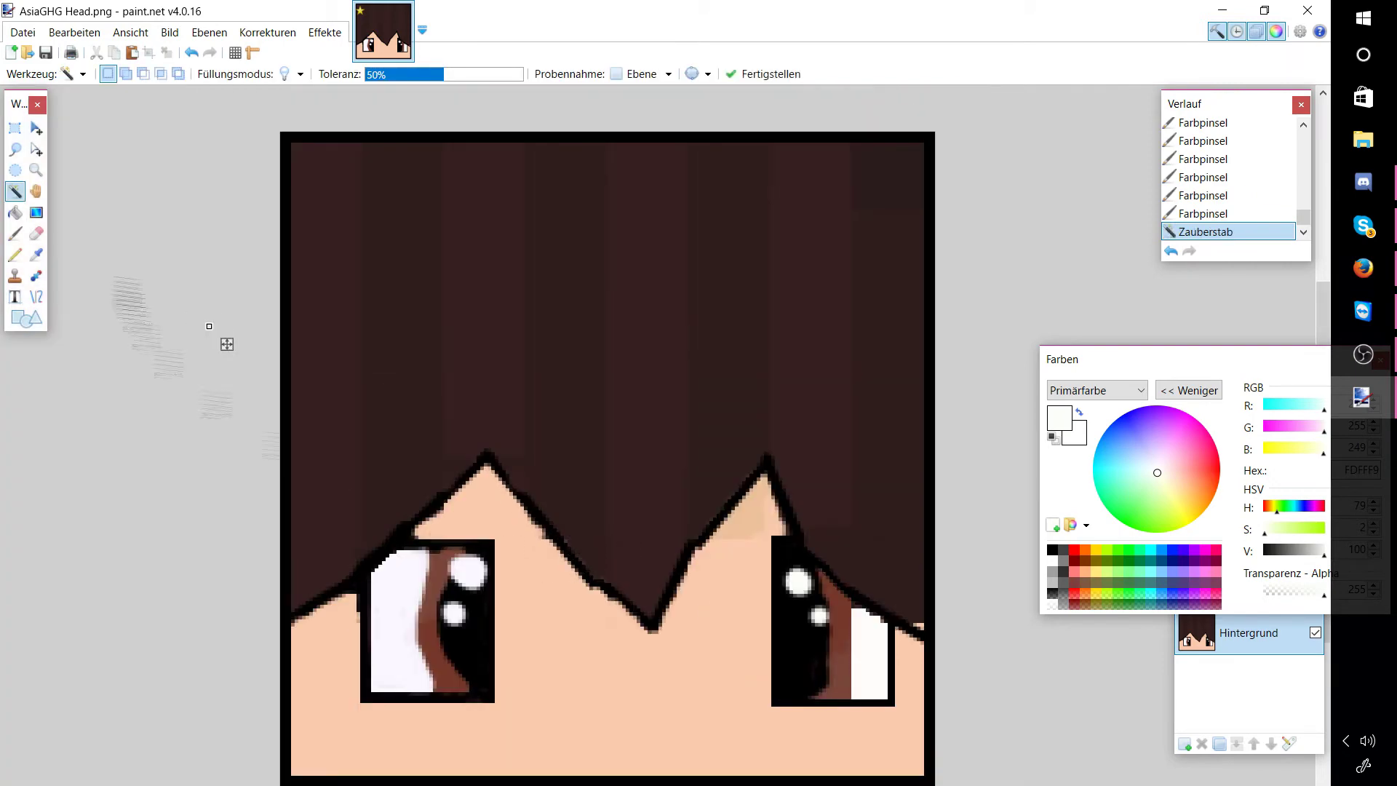
pyautogui.click(192, 52)
pyautogui.click(192, 51)
pyautogui.click(191, 51)
# Step: Dab a larger near-white highlight near the top of the right pupil and a smaller one below it, and clear the selection
pyautogui.press('b')
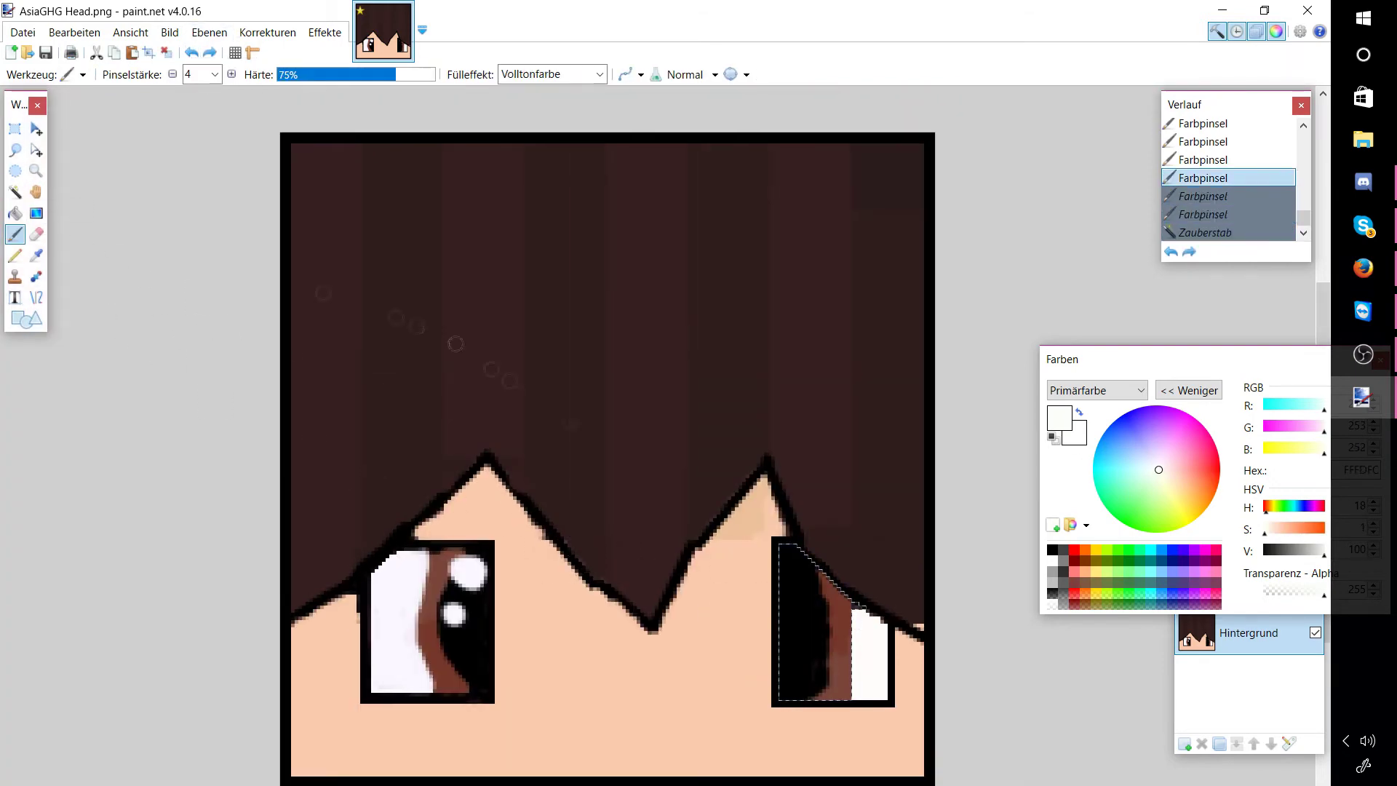
pyautogui.moveTo(795, 570); pyautogui.dragTo(799, 571)
pyautogui.click(818, 607)
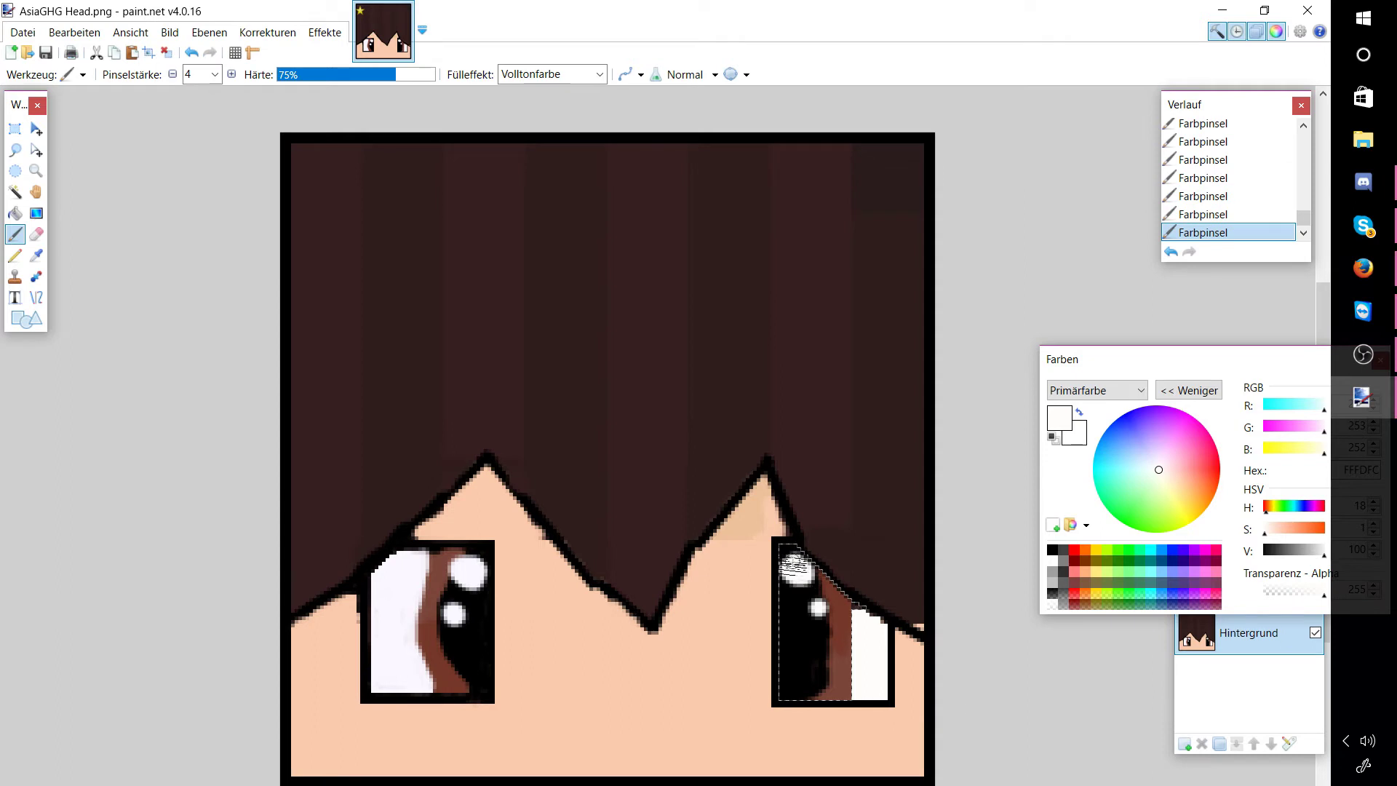
pyautogui.click(16, 192)
pyautogui.click(184, 275)
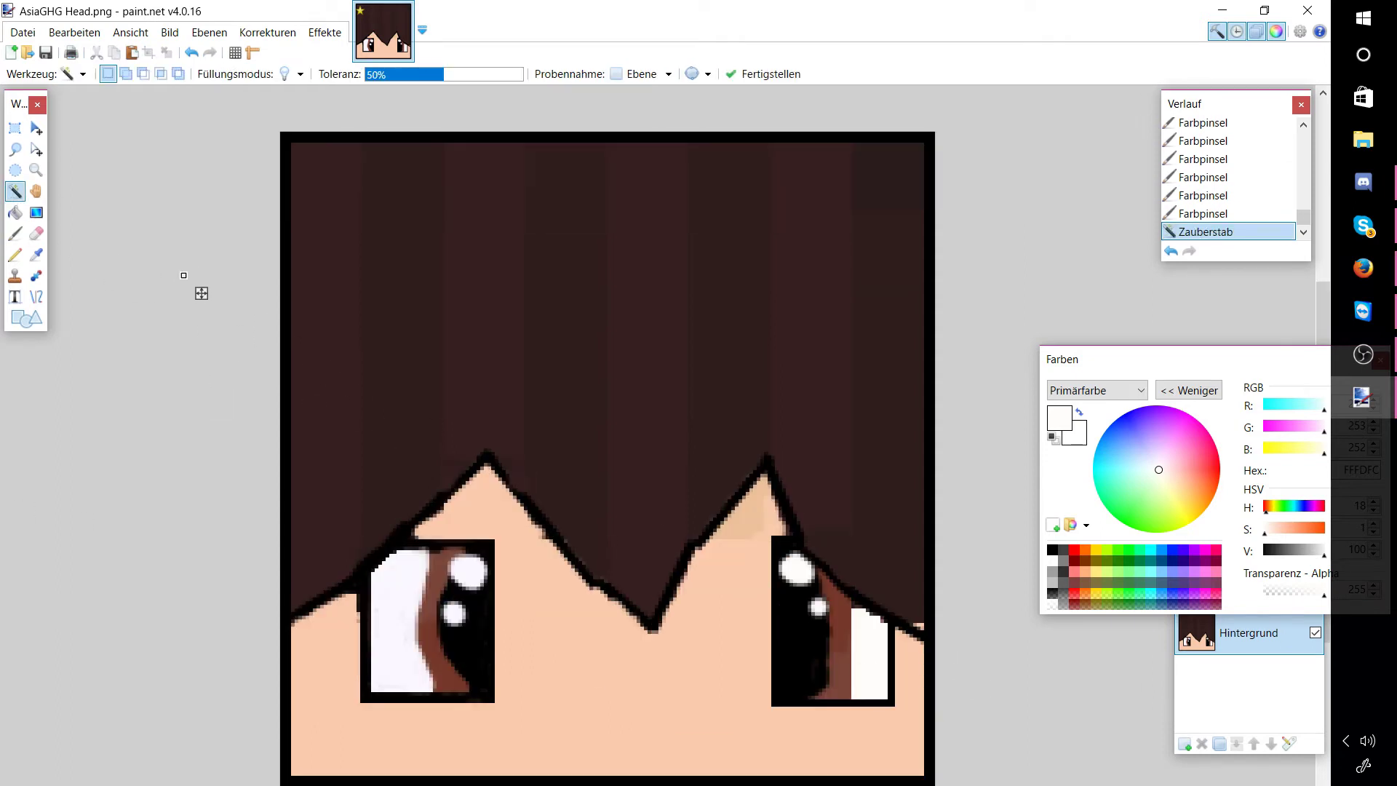
pyautogui.hotkey('alt', 'Tab')
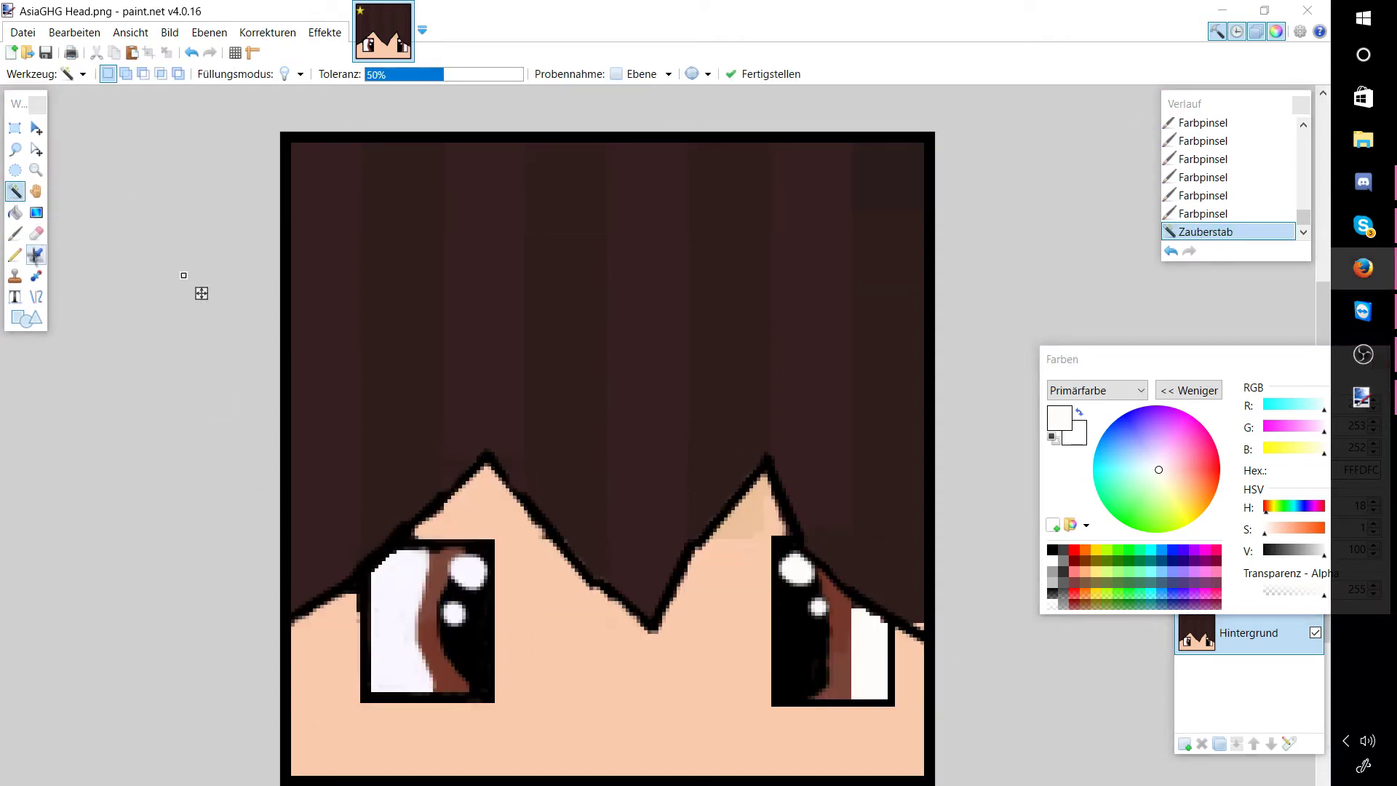
pyautogui.click(24, 313)
pyautogui.click(71, 75)
pyautogui.click(81, 435)
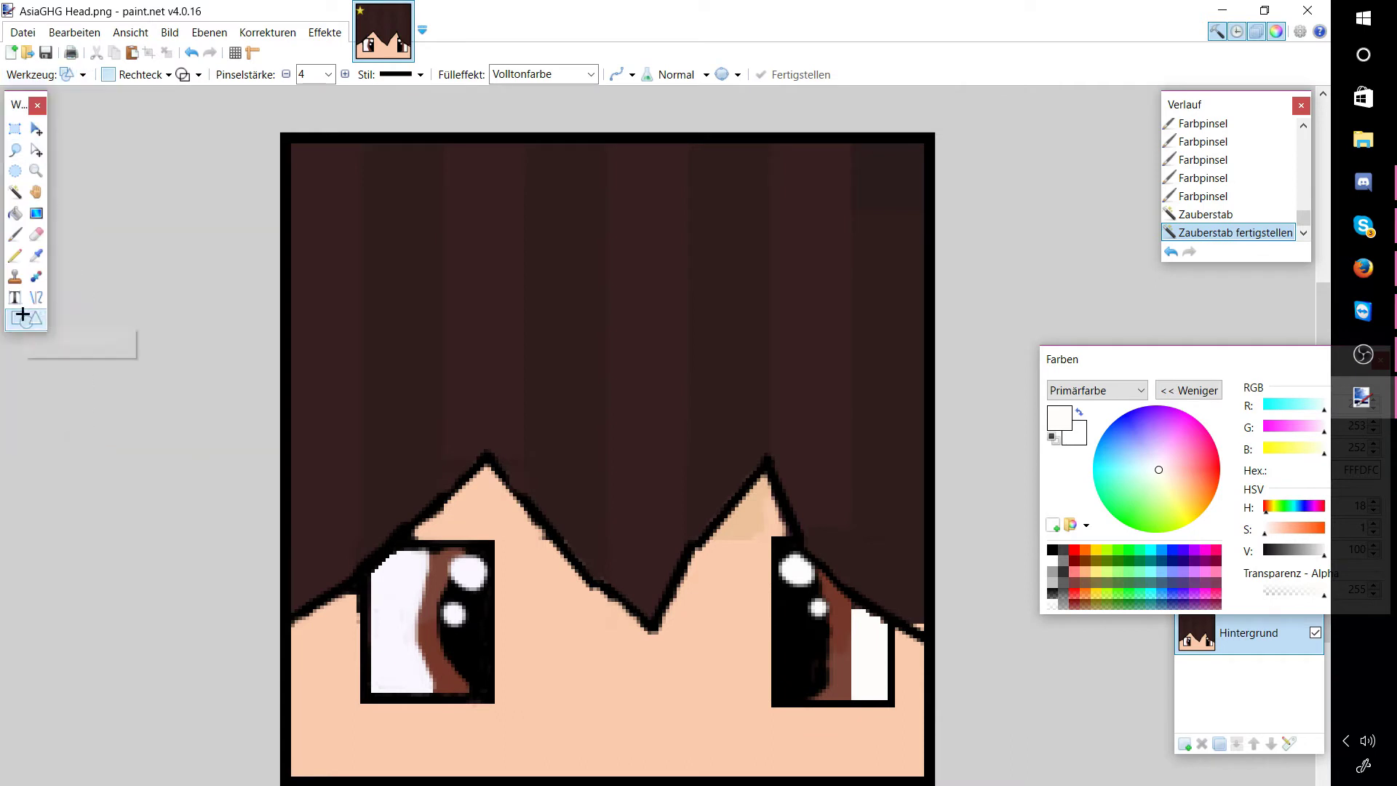
pyautogui.click(140, 74)
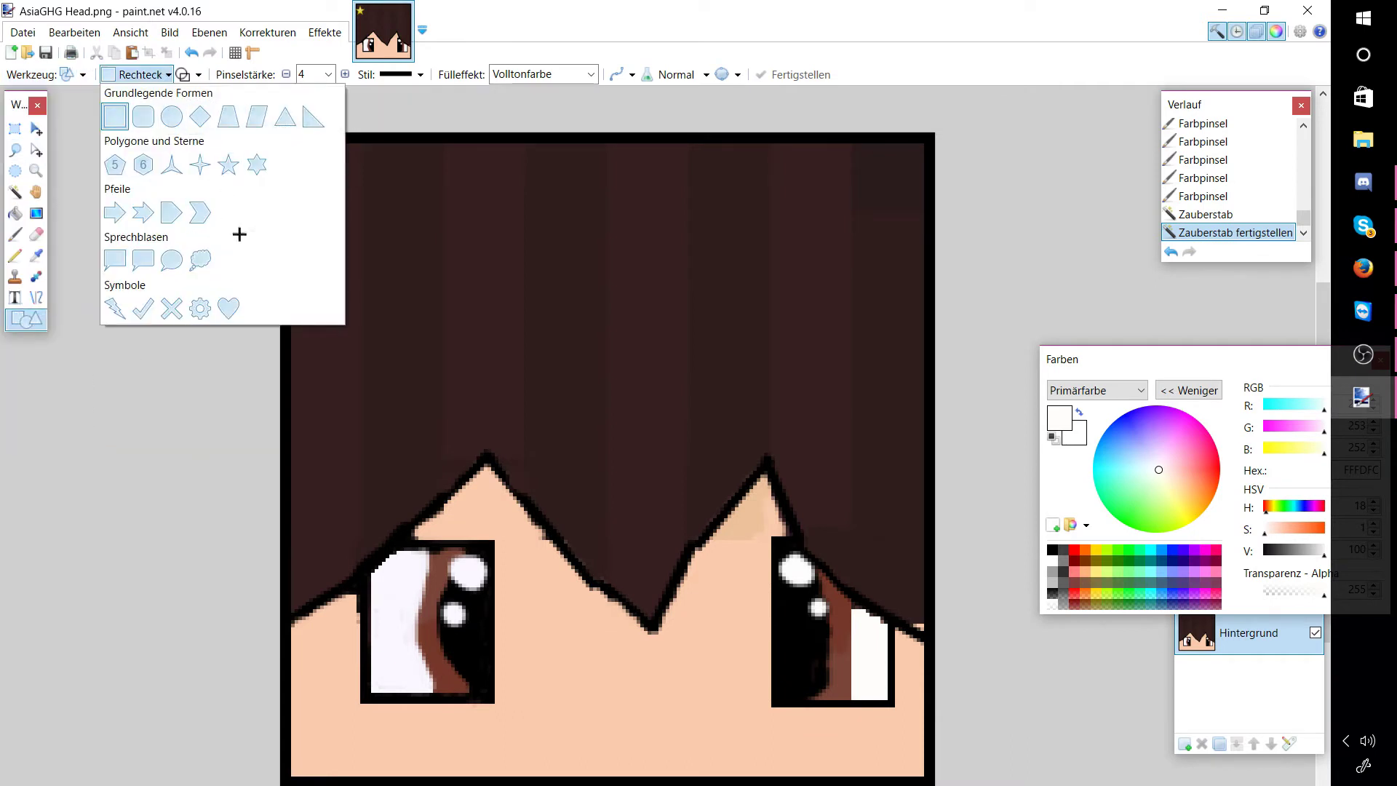
pyautogui.click(1363, 268)
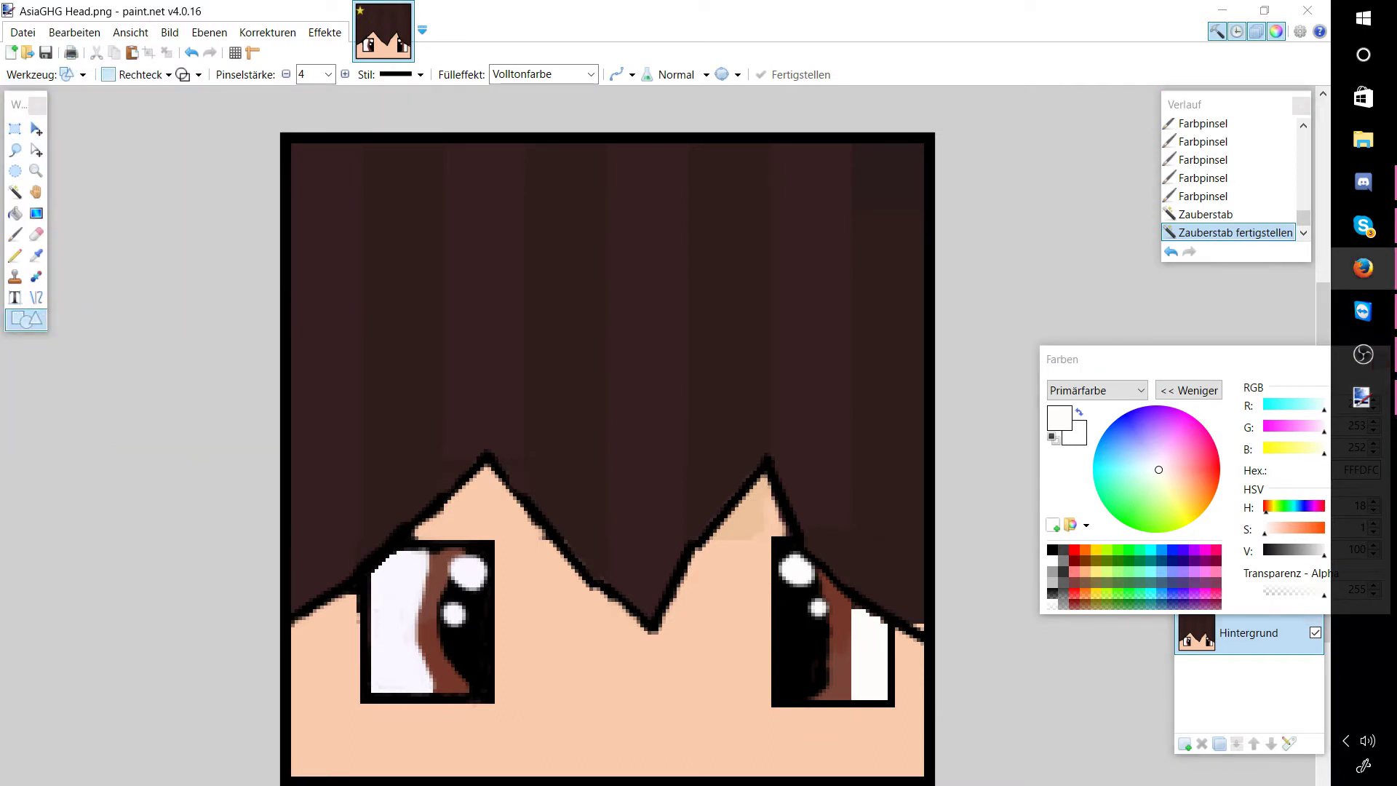
pyautogui.click(144, 75)
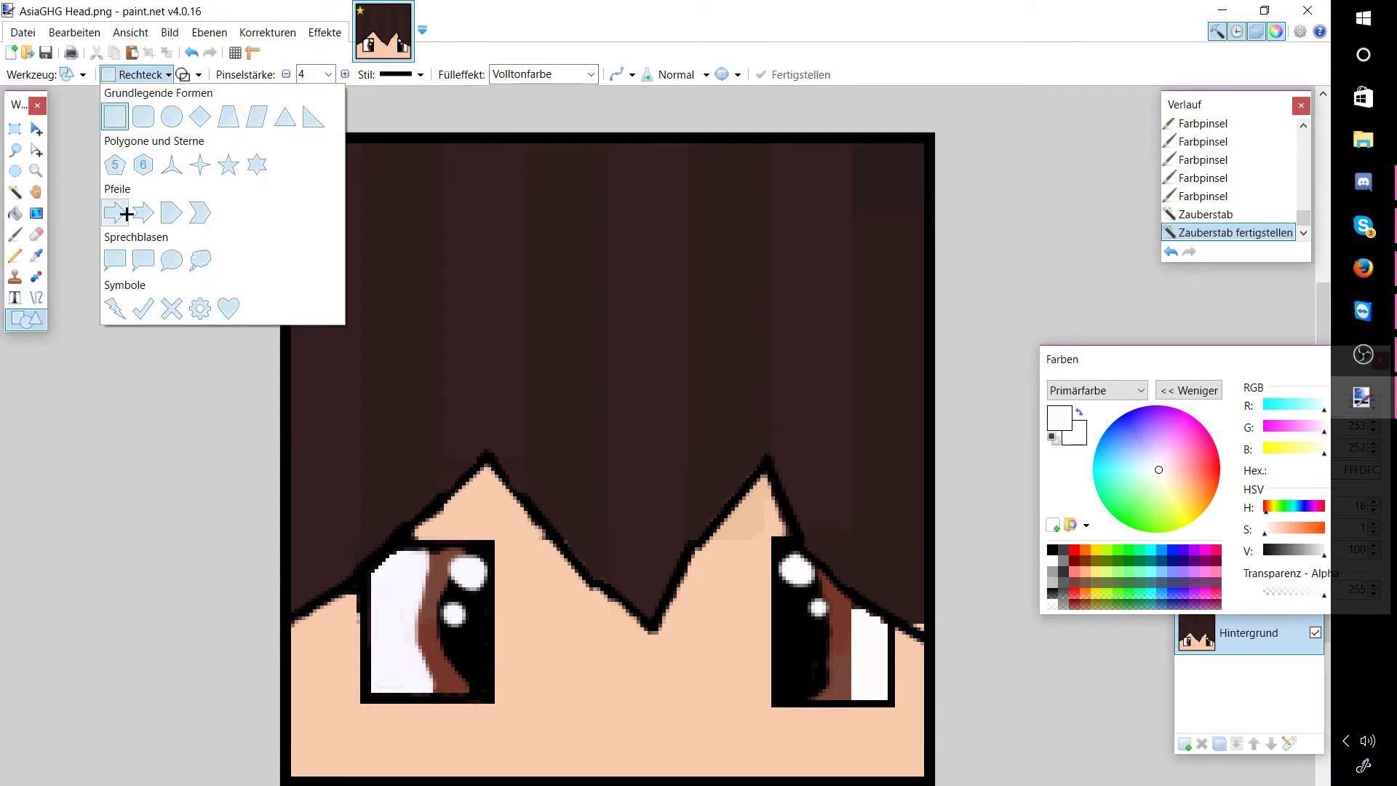
pyautogui.click(82, 211)
pyautogui.hotkey('alt', 'Tab')
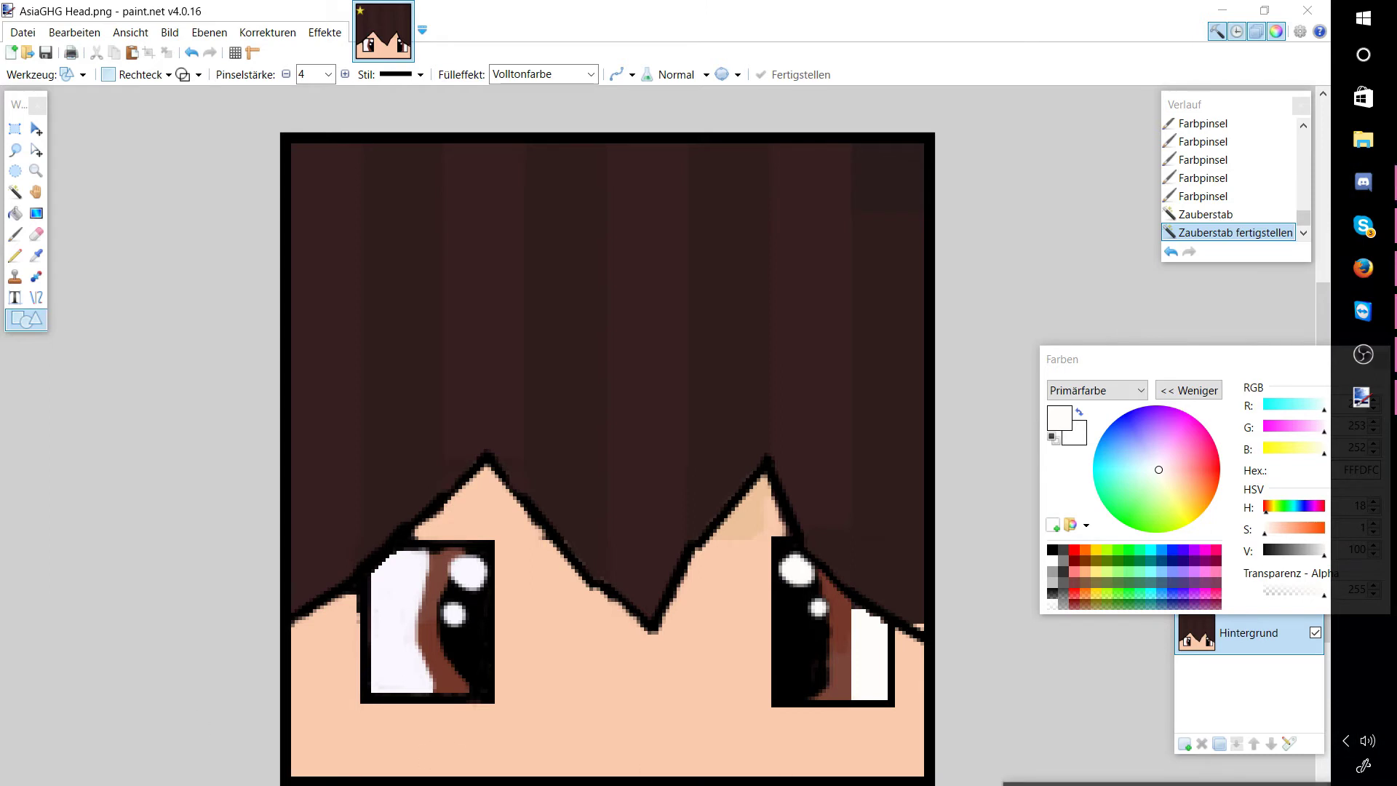
pyautogui.click(212, 577)
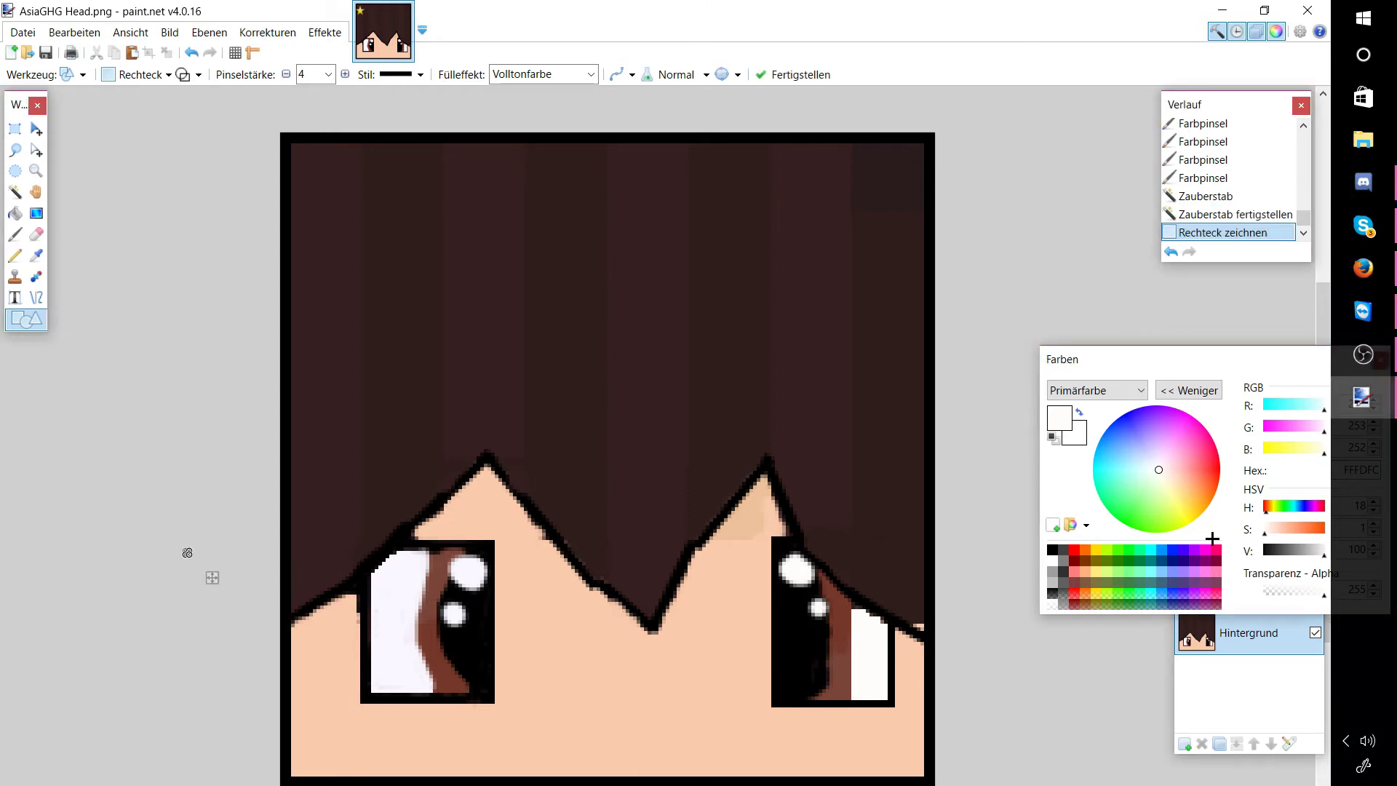
pyautogui.hotkey('alt', 'Tab')
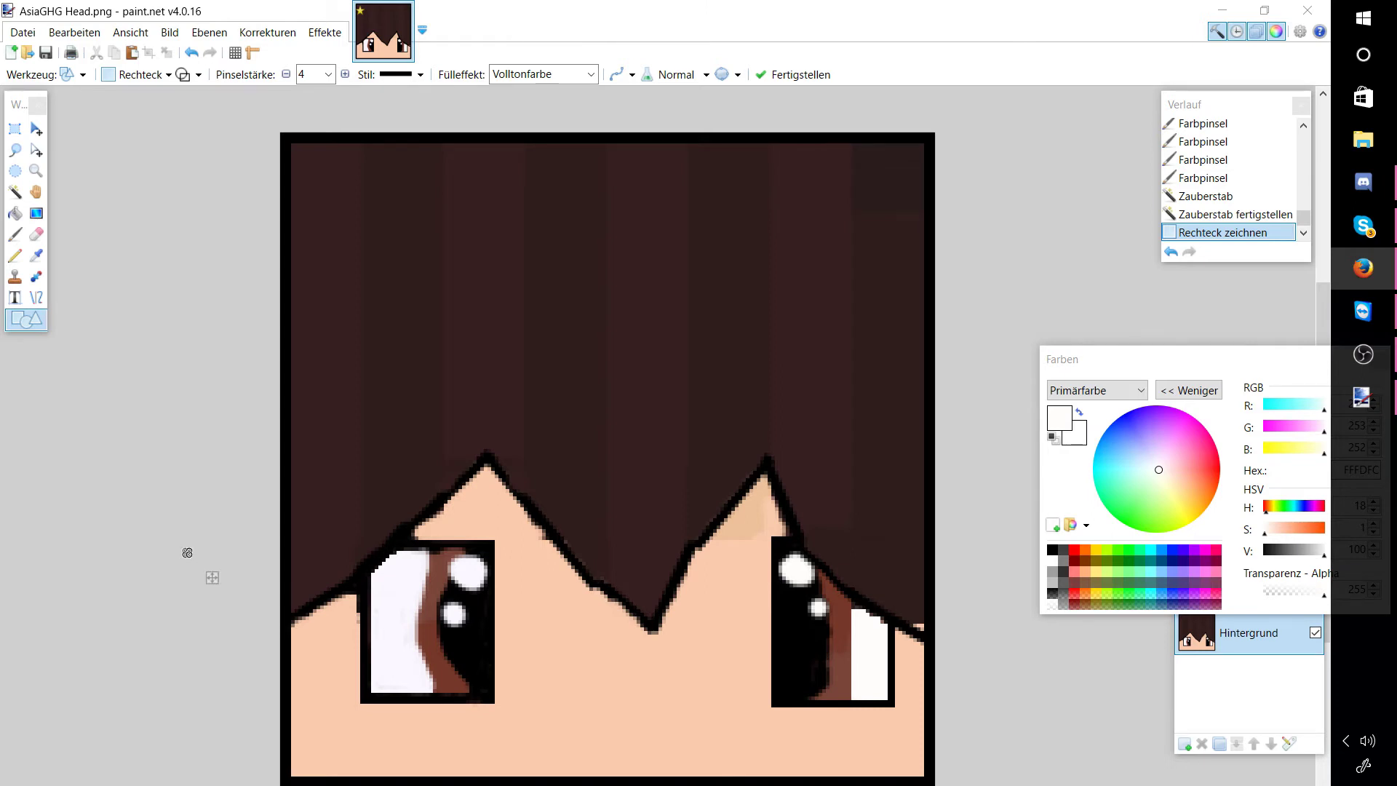
# Step: Draw a nearly horizontal black line of width 4 on the lower face between the eyes as the mouth
pyautogui.click(37, 297)
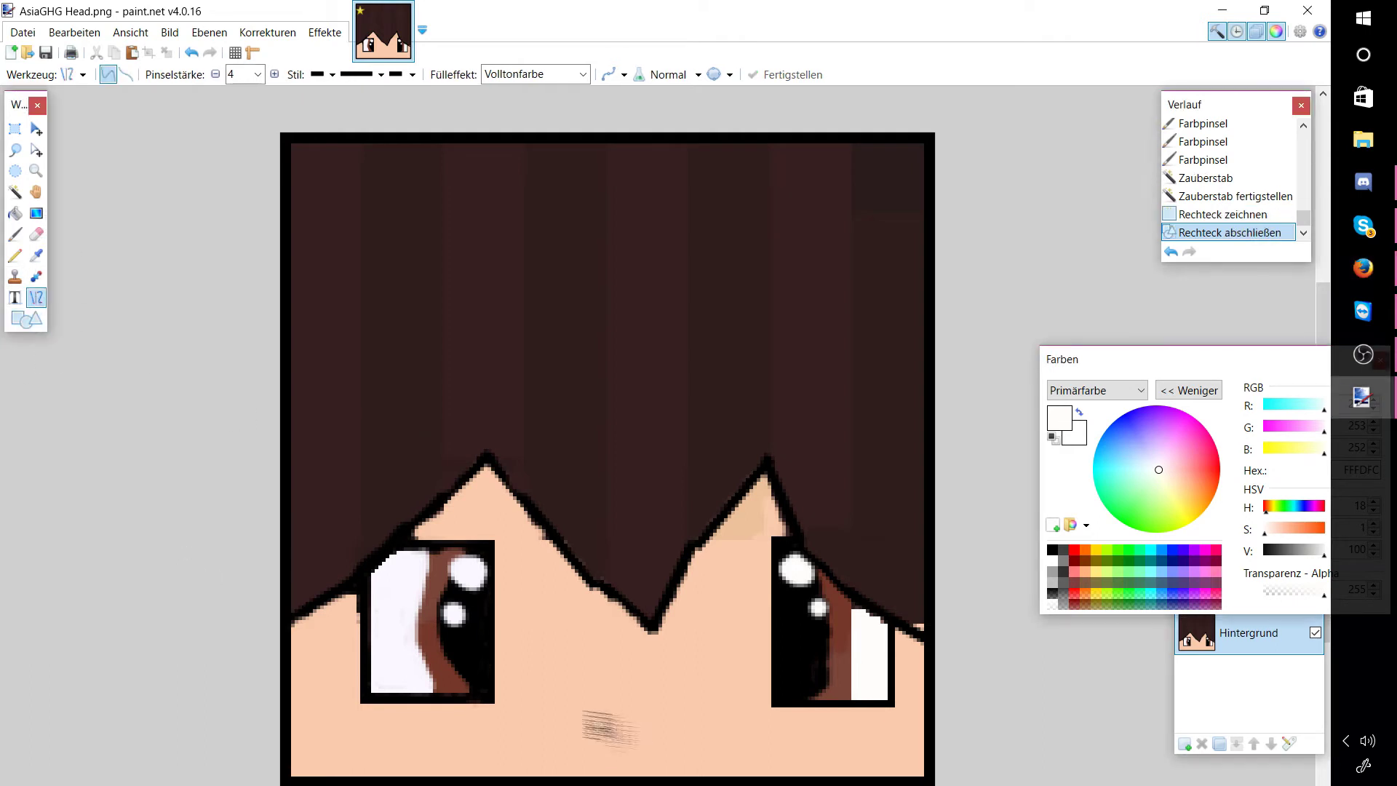
pyautogui.click(1052, 550)
pyautogui.moveTo(573, 706); pyautogui.dragTo(726, 703)
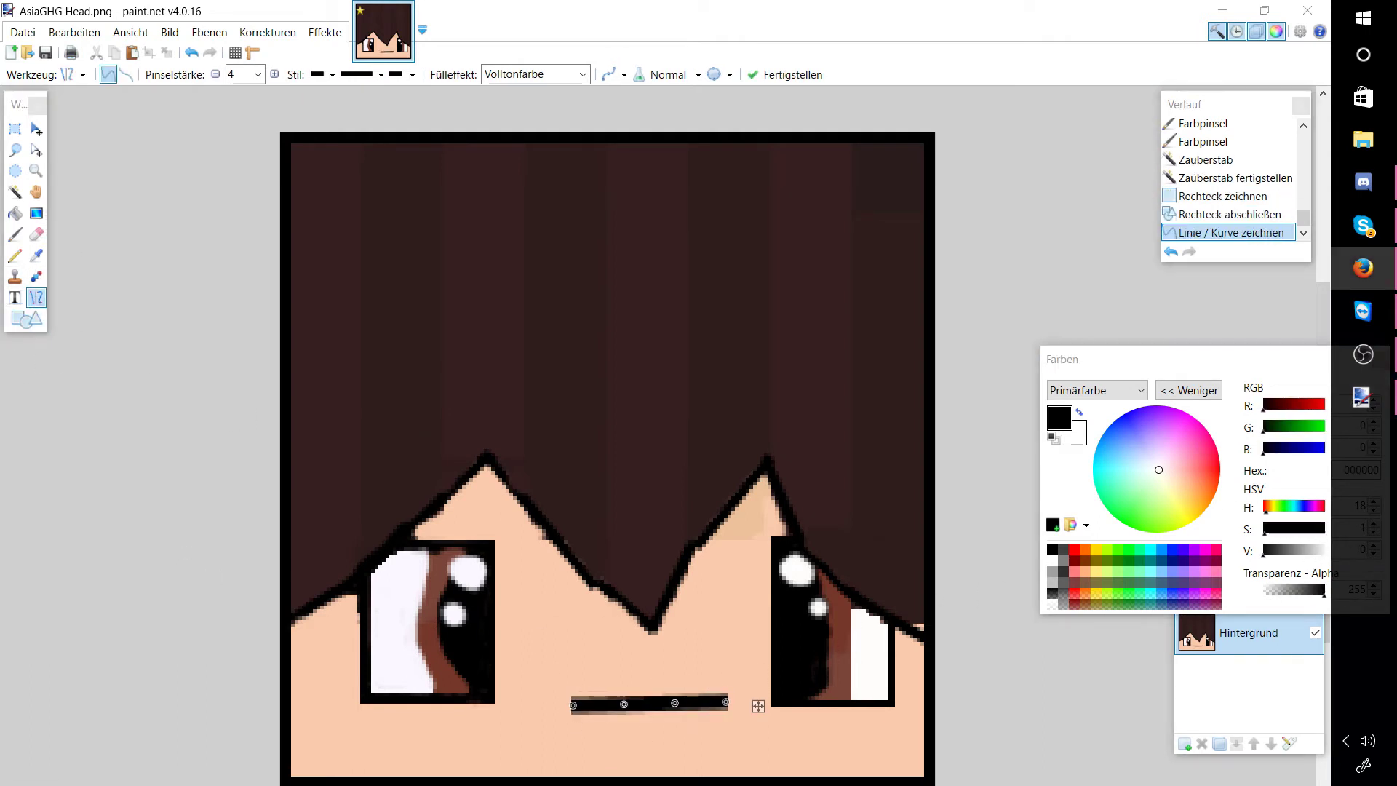
pyautogui.click(353, 77)
pyautogui.click(412, 74)
pyautogui.click(370, 75)
pyautogui.click(370, 75)
pyautogui.click(370, 75)
pyautogui.click(370, 74)
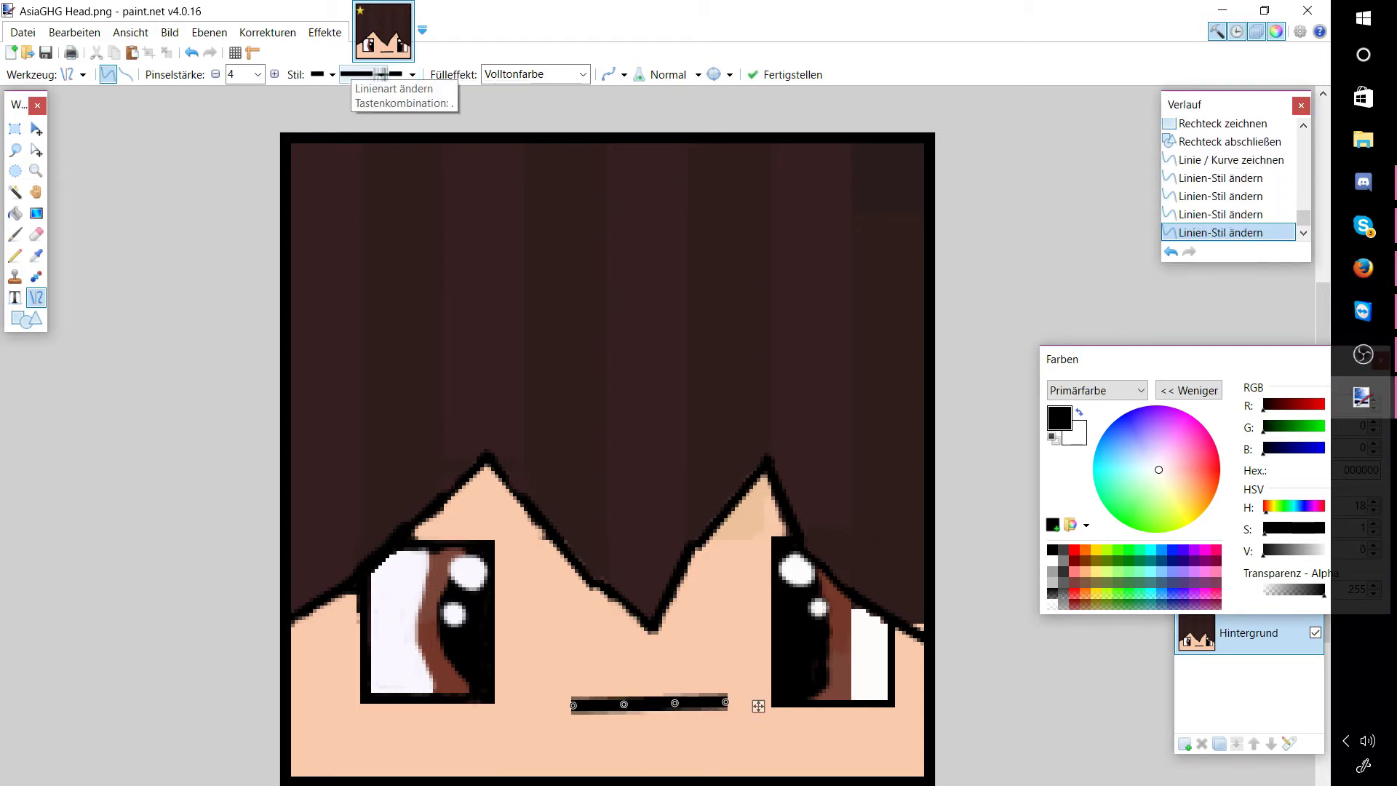
pyautogui.click(92, 551)
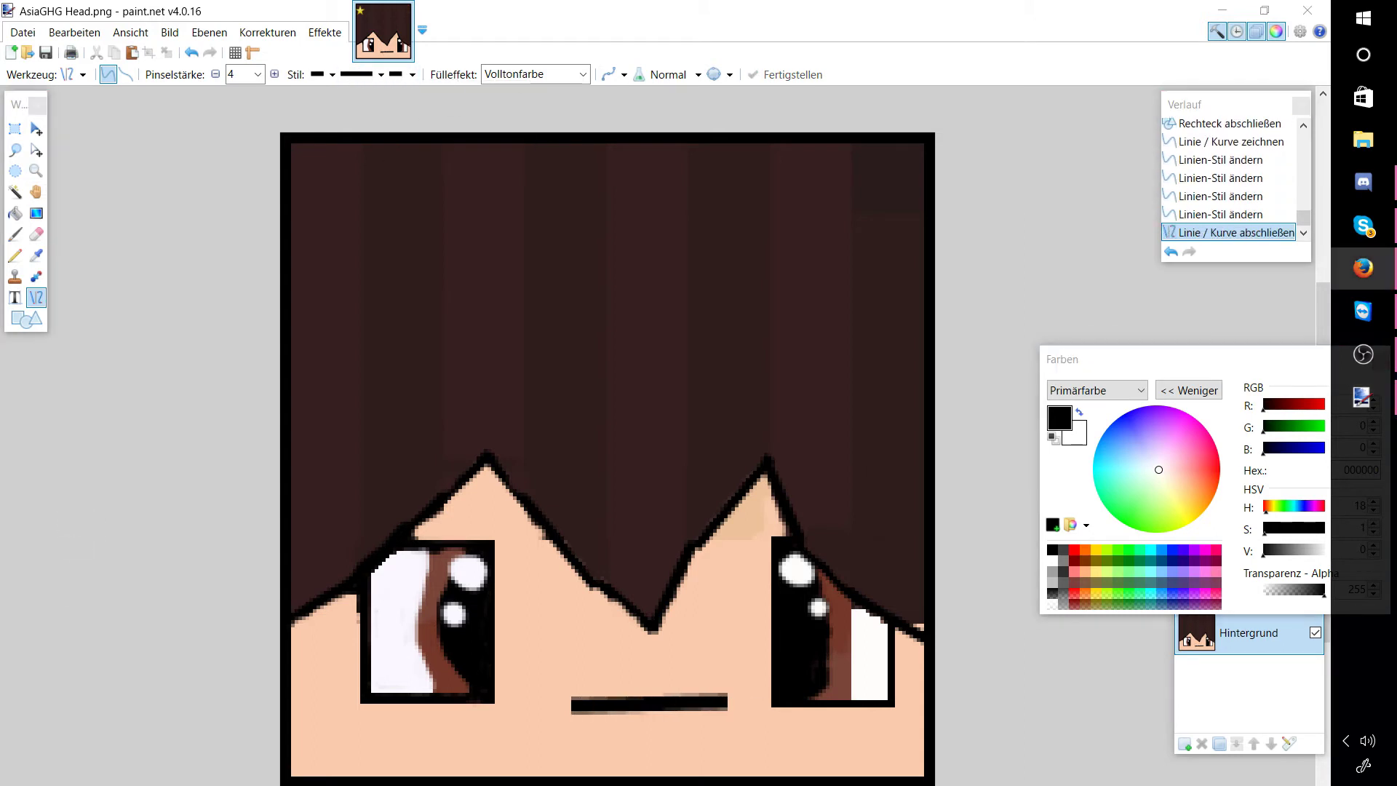
# Step: Try drawing the mouth's lower edge as a black spline below the mouth line and undo it
pyautogui.click(412, 74)
pyautogui.click(444, 150)
pyautogui.moveTo(578, 709); pyautogui.dragTo(630, 763)
pyautogui.hotkey('ctrl', 'z')
pyautogui.click(413, 75)
pyautogui.click(444, 150)
pyautogui.click(333, 74)
pyautogui.click(363, 150)
pyautogui.moveTo(576, 709); pyautogui.dragTo(632, 761)
pyautogui.moveTo(632, 760); pyautogui.dragTo(726, 724)
pyautogui.click(192, 53)
pyautogui.click(192, 52)
pyautogui.click(192, 52)
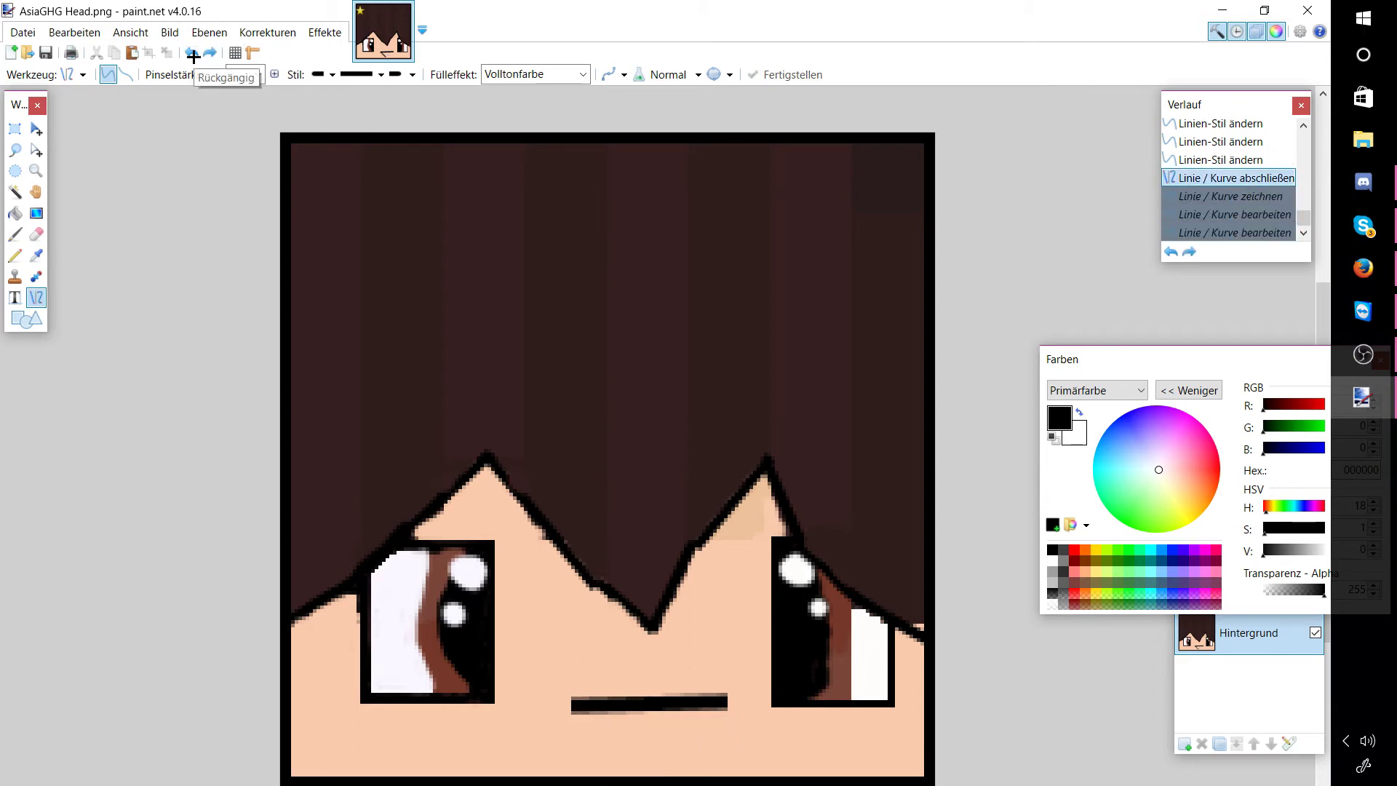
# Step: Switch the curve type and try a black lower lip made of several joined strokes, and undo all of them
pyautogui.click(125, 74)
pyautogui.moveTo(573, 709)
pyautogui.mouseDown()
pyautogui.moveTo(728, 719)
pyautogui.moveTo(614, 752)
pyautogui.moveTo(650, 753)
pyautogui.mouseUp()
pyautogui.moveTo(650, 756); pyautogui.dragTo(731, 745)
pyautogui.moveTo(740, 745); pyautogui.dragTo(757, 722)
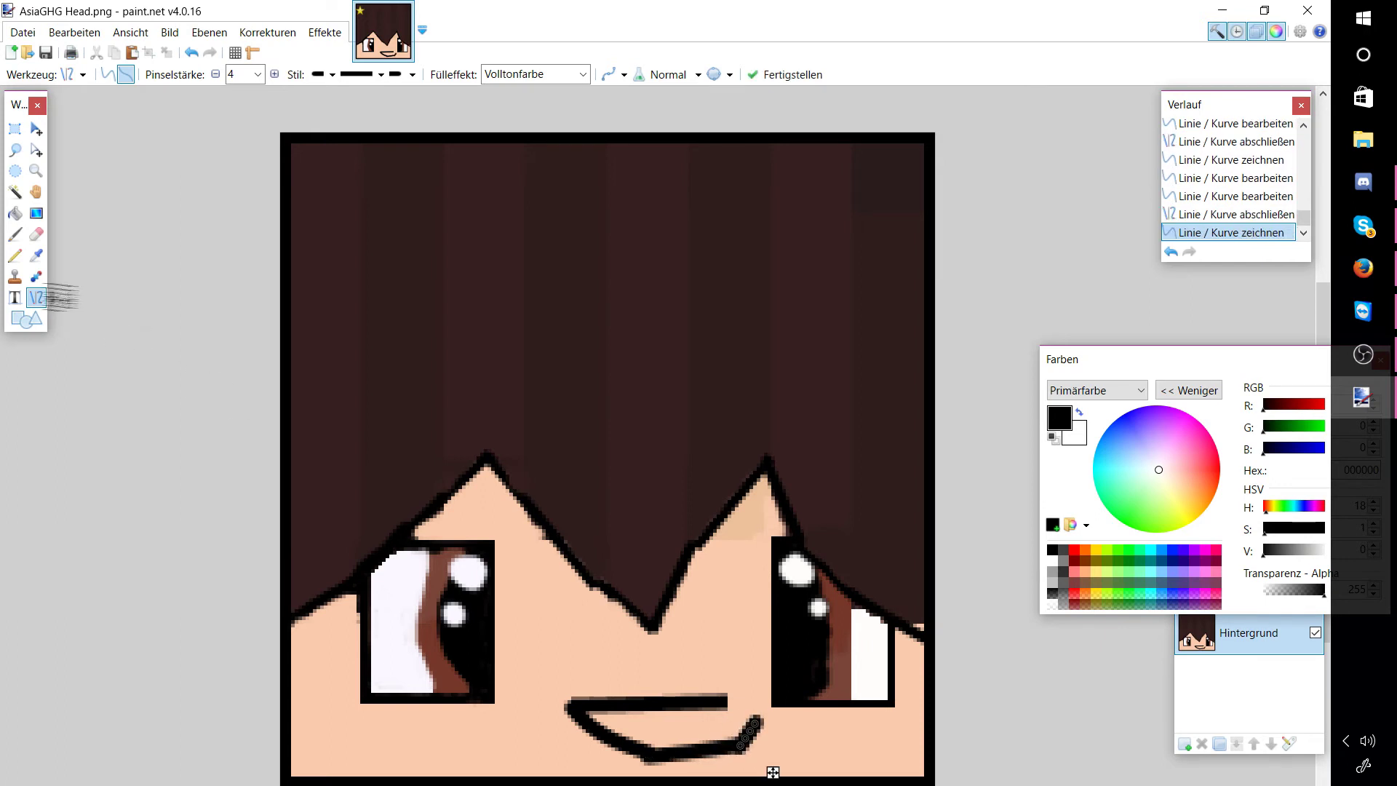
pyautogui.hotkey('ctrl', 'z')
pyautogui.hotkey('ctrl', 'z')
pyautogui.hotkey('ctrl', 'z')
pyautogui.hotkey('ctrl', 'z')
pyautogui.hotkey('ctrl', 'z')
pyautogui.hotkey('ctrl', 'z')
pyautogui.hotkey('ctrl', 'z')
pyautogui.hotkey('ctrl', 'z')
pyautogui.hotkey('ctrl', 'z')
# Step: Try drawing a black ellipse around the mouth line and undo it
pyautogui.click(73, 75)
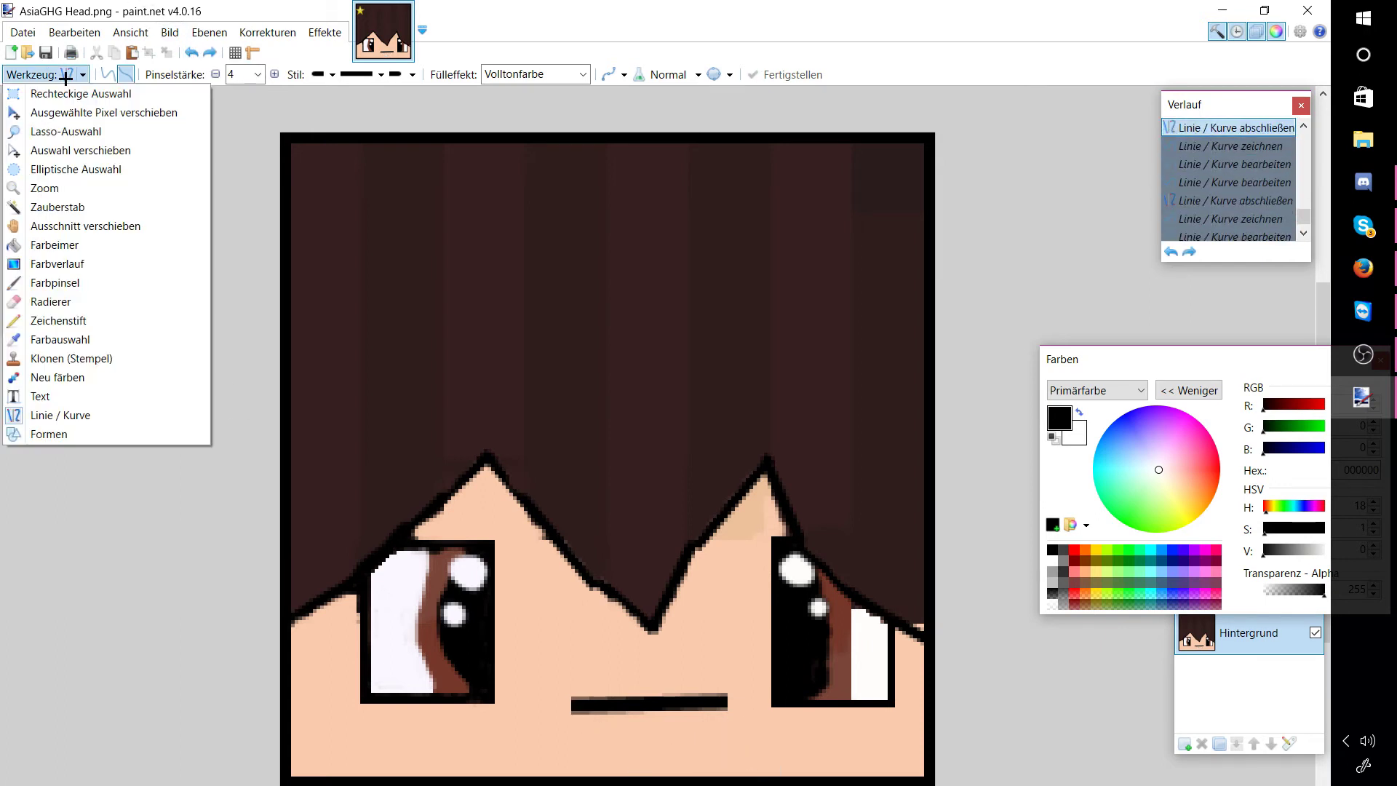
pyautogui.click(75, 434)
pyautogui.click(134, 74)
pyautogui.click(178, 114)
pyautogui.moveTo(569, 689); pyautogui.dragTo(731, 781)
pyautogui.hotkey('ctrl', 'z')
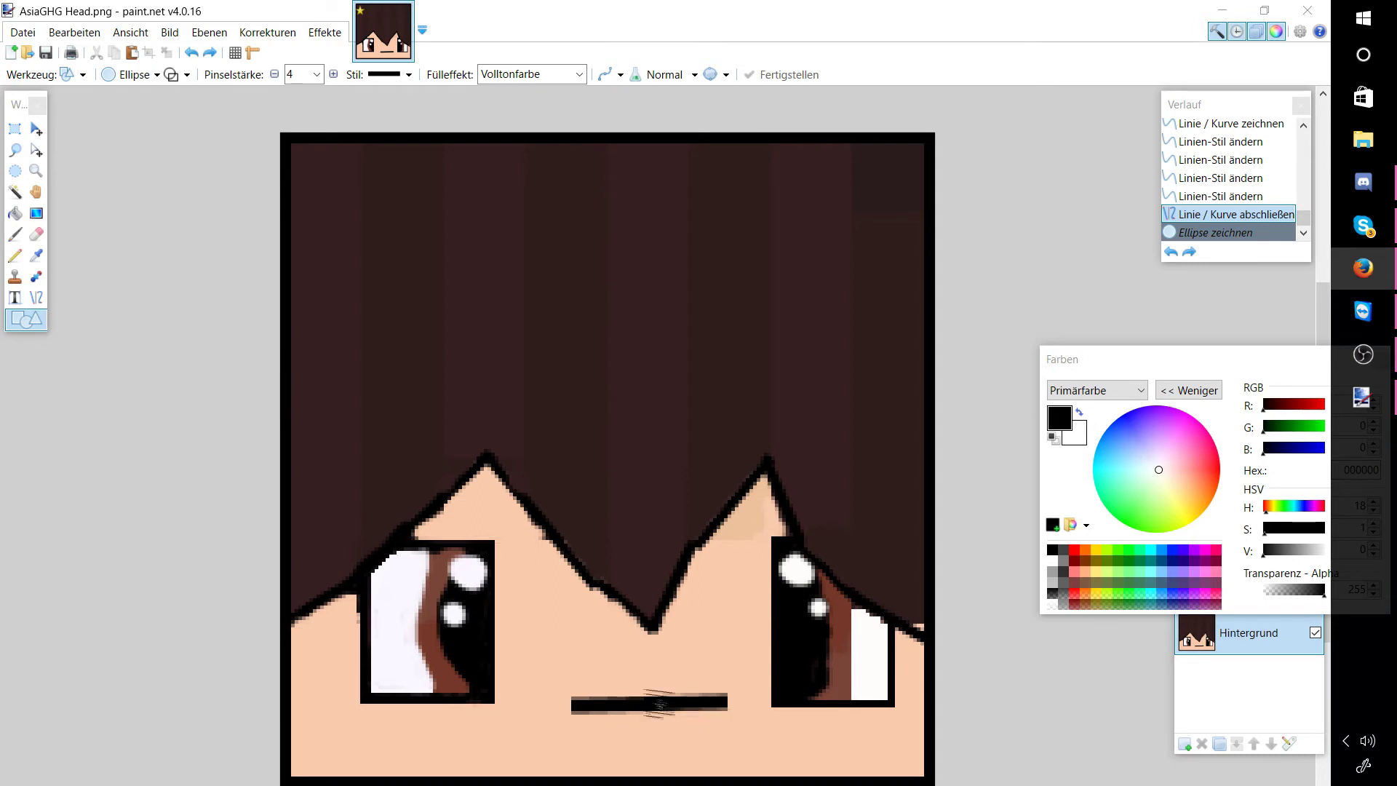
# Step: Try drawing an ellipse and several curves below the mouth line and undo all of them
pyautogui.moveTo(660, 704)
pyautogui.mouseDown()
pyautogui.moveTo(693, 773)
pyautogui.moveTo(658, 761)
pyautogui.mouseUp()
pyautogui.hotkey('ctrl', 'z')
pyautogui.click(37, 297)
pyautogui.moveTo(649, 707); pyautogui.dragTo(713, 737)
pyautogui.hotkey('ctrl', 'z')
pyautogui.hotkey('alt', 'Tab')
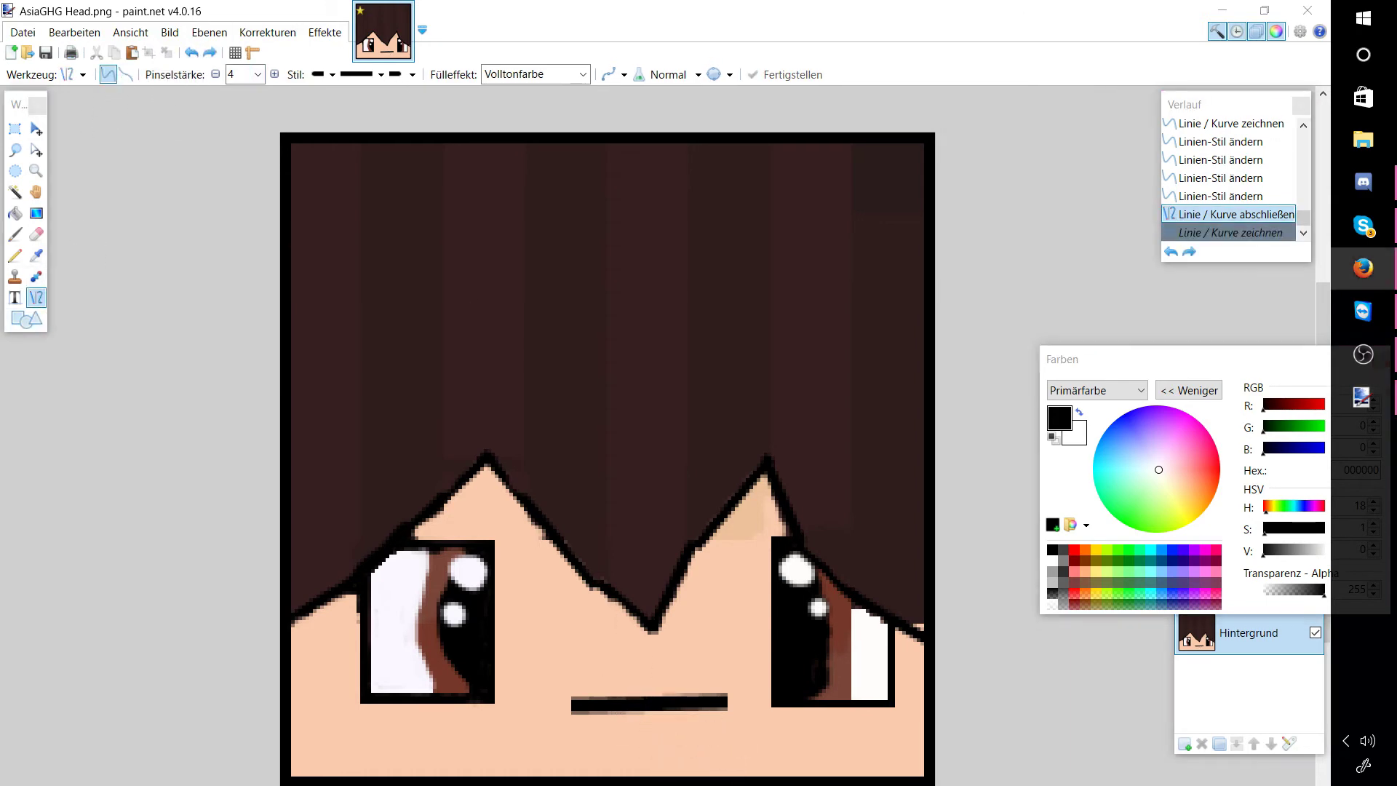
pyautogui.scroll(6, 649, 451)
pyautogui.scroll(-5, 649, 451)
pyautogui.moveTo(558, 756); pyautogui.dragTo(746, 756)
pyautogui.moveTo(649, 757)
pyautogui.mouseDown()
pyautogui.moveTo(649, 771)
pyautogui.moveTo(728, 785)
pyautogui.mouseUp()
pyautogui.click(191, 53)
pyautogui.click(192, 52)
# Step: Draw a curved black lower lip of width 4 joining both ends of the mouth line into an open mouth
pyautogui.moveTo(621, 712); pyautogui.dragTo(587, 780)
pyautogui.moveTo(720, 783); pyautogui.dragTo(708, 781)
pyautogui.moveTo(587, 780); pyautogui.dragTo(590, 779)
pyautogui.moveTo(707, 783); pyautogui.dragTo(707, 777)
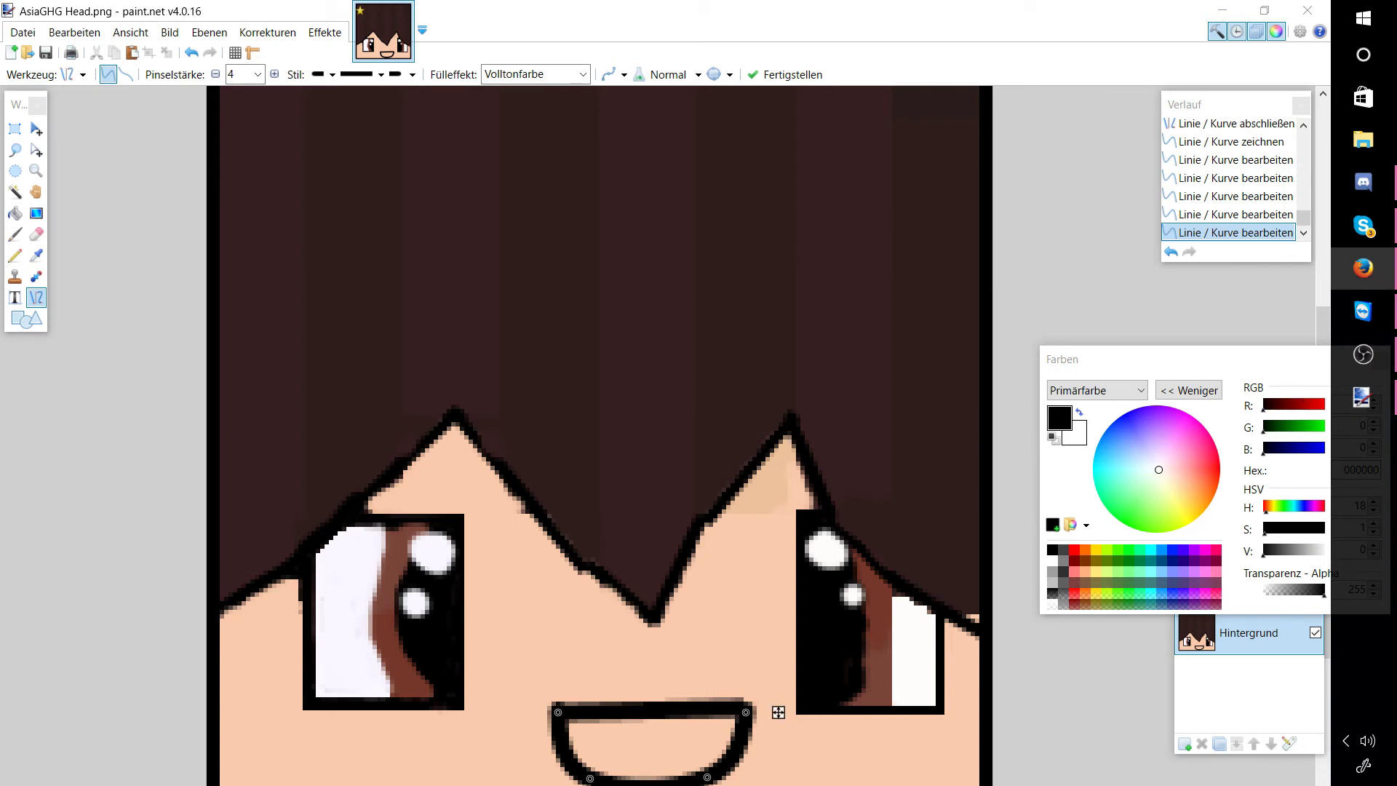
pyautogui.click(126, 74)
pyautogui.click(109, 74)
pyautogui.press('Return')
# Step: Set the line width to 3 and draw a row of teeth in the upper mouth from a horizontal line and vertical dividers
pyautogui.moveTo(567, 739); pyautogui.dragTo(738, 738)
pyautogui.hotkey('ctrl', 'z')
pyautogui.click(258, 73)
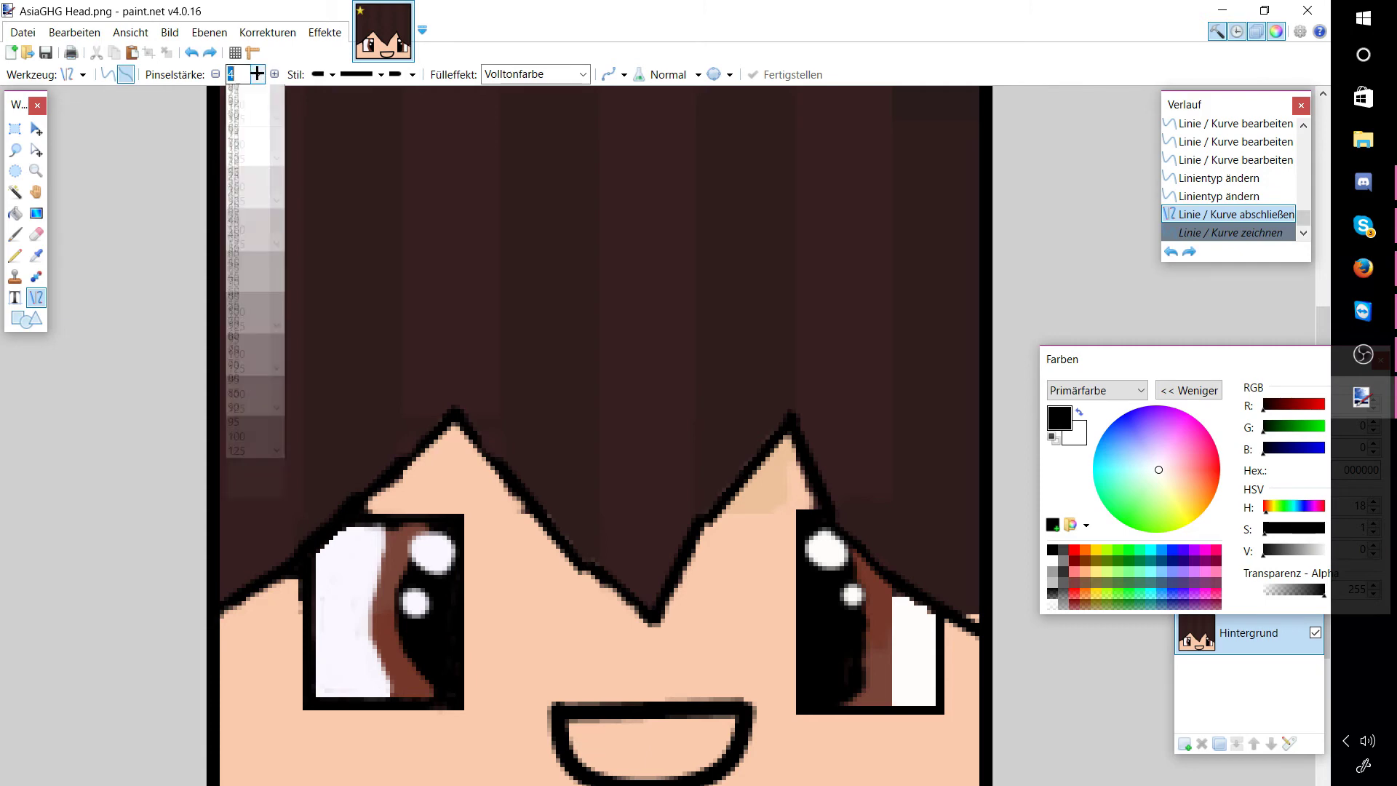
pyautogui.click(240, 119)
pyautogui.moveTo(567, 728)
pyautogui.mouseDown()
pyautogui.moveTo(740, 734)
pyautogui.moveTo(590, 733)
pyautogui.moveTo(637, 732)
pyautogui.mouseUp()
pyautogui.moveTo(660, 718); pyautogui.dragTo(662, 731)
pyautogui.moveTo(688, 716); pyautogui.dragTo(689, 731)
pyautogui.moveTo(714, 717); pyautogui.dragTo(714, 731)
pyautogui.hotkey('alt', 'Tab')
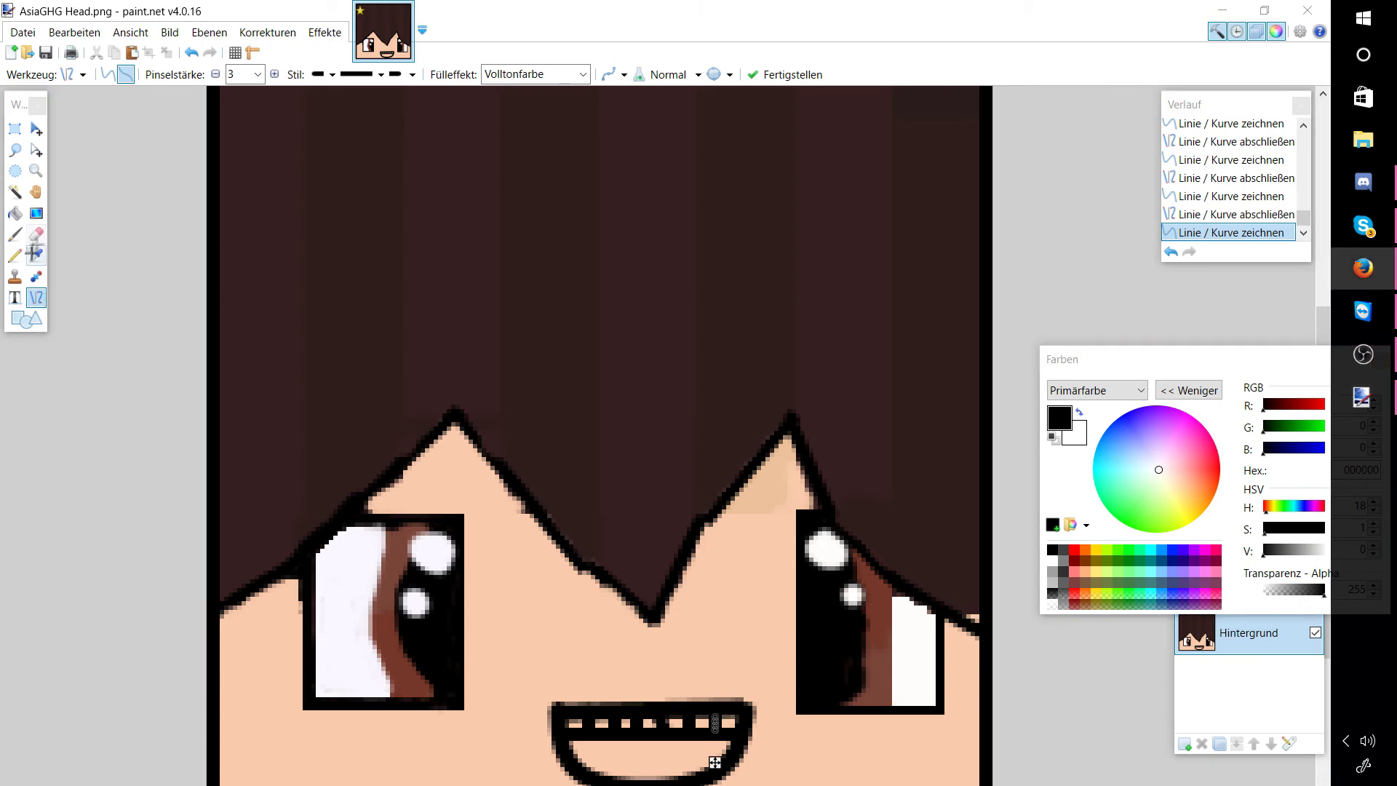
# Step: Fill the seven gaps between the tooth dividers with white
pyautogui.click(14, 213)
pyautogui.click(1323, 550)
pyautogui.click(729, 723)
pyautogui.click(702, 721)
pyautogui.click(676, 722)
pyautogui.click(650, 722)
pyautogui.click(626, 721)
pyautogui.click(601, 722)
pyautogui.click(572, 722)
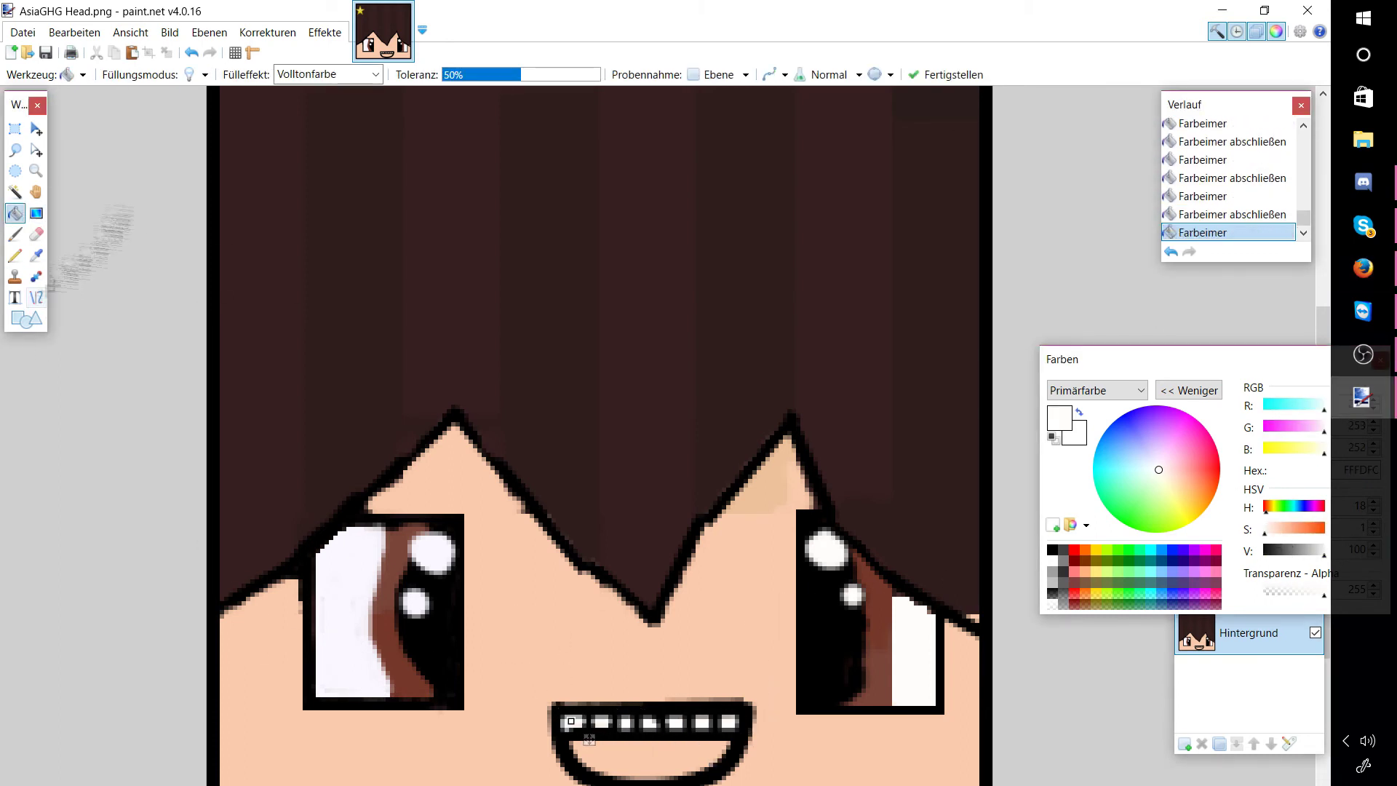
# Step: Fill the mouth area below the teeth with black and switch back to white as primary colour
pyautogui.press('x')
pyautogui.click(650, 760)
pyautogui.press('x')
pyautogui.click(1275, 550)
pyautogui.click(1264, 550)
pyautogui.click(125, 411)
pyautogui.click(1323, 550)
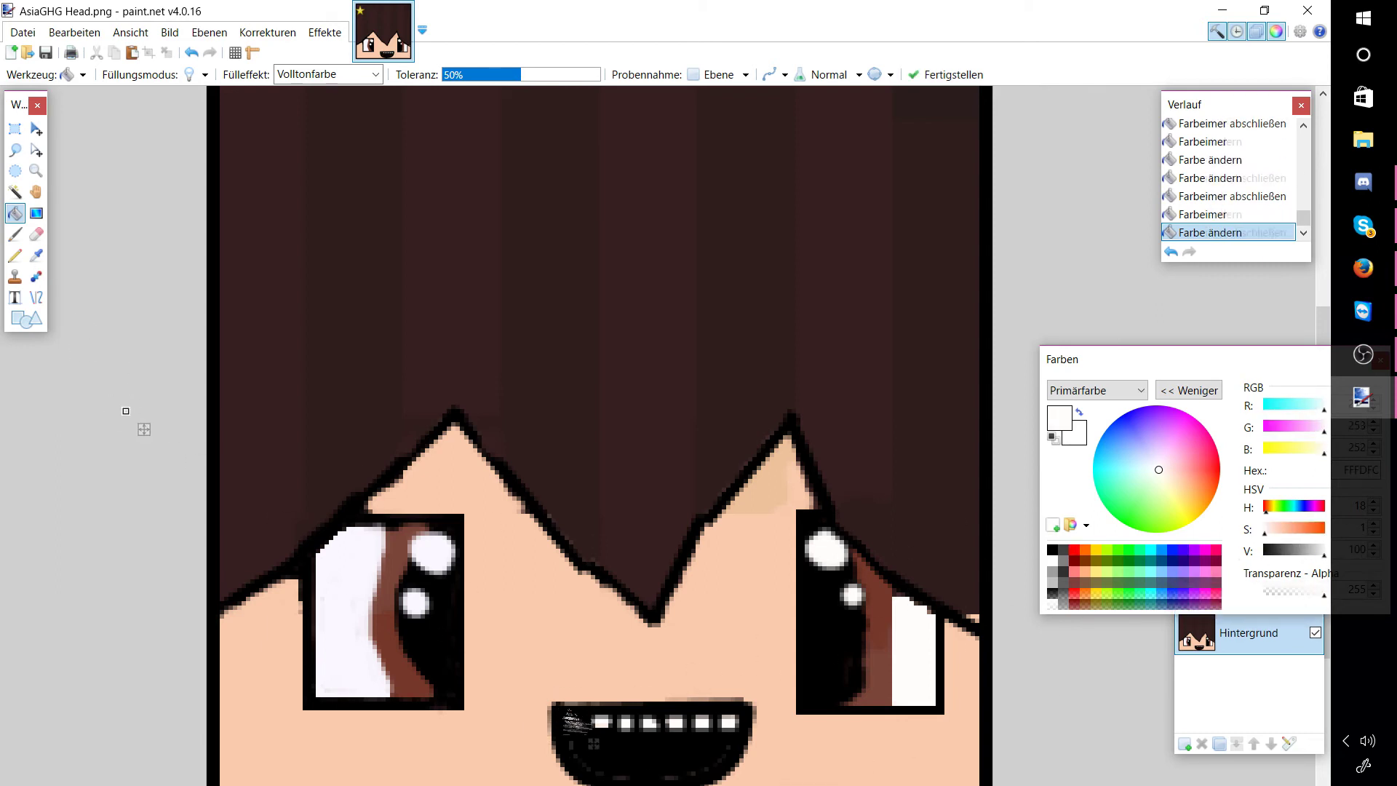
# Step: Touch up the interior of the mouth below the teeth with the black pencil
pyautogui.press('p')
pyautogui.click(698, 724)
pyautogui.hotkey('ctrl', 'z')
pyautogui.press('x')
pyautogui.click(741, 769)
pyautogui.hotkey('ctrl', 'z')
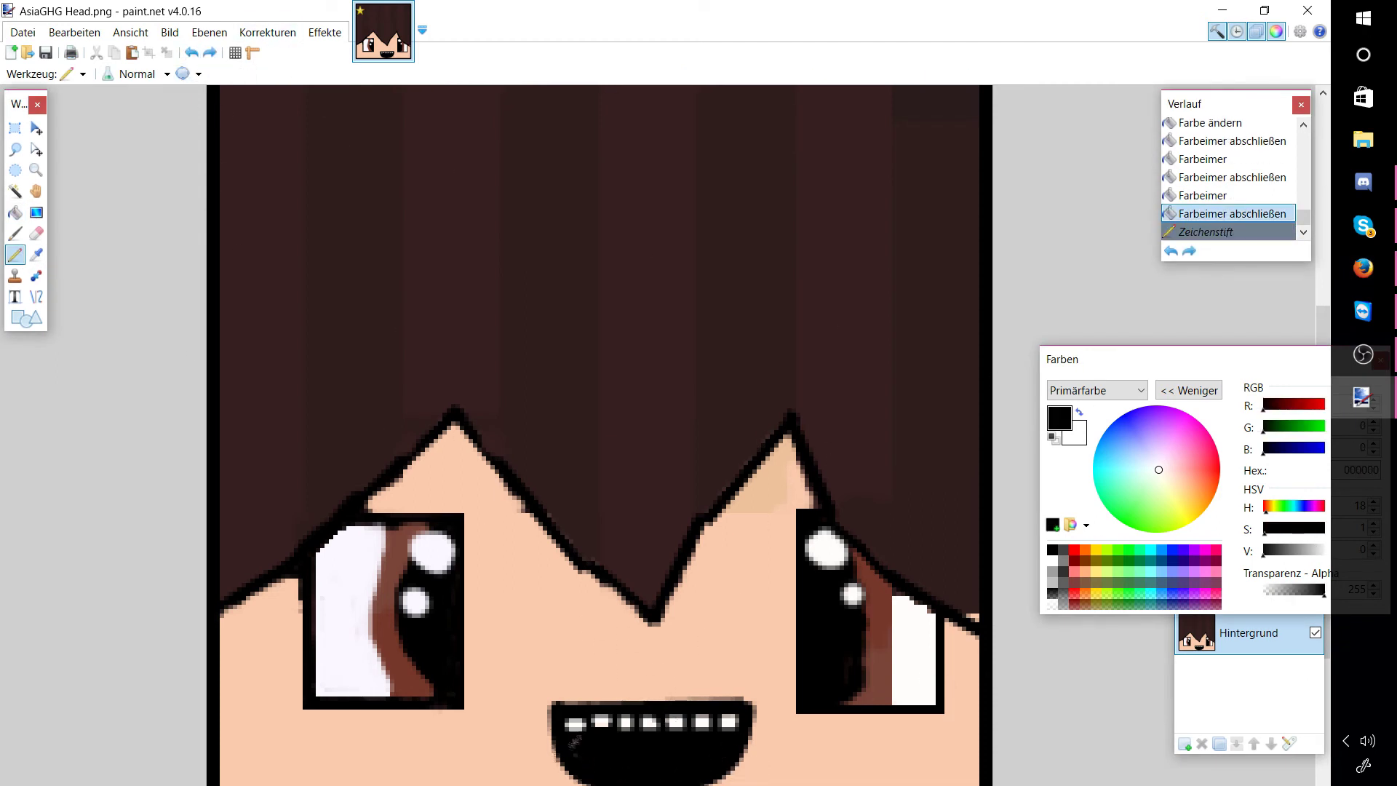
pyautogui.moveTo(585, 746); pyautogui.dragTo(697, 740)
# Step: Draw a two-lobed tongue outline at the bottom of the mouth with the pencil in red A70000
pyautogui.moveTo(1276, 409); pyautogui.dragTo(1316, 409)
pyautogui.moveTo(633, 759)
pyautogui.mouseDown()
pyautogui.moveTo(660, 739)
pyautogui.moveTo(615, 783)
pyautogui.mouseUp()
pyautogui.hotkey('ctrl', 'z')
pyautogui.click(1304, 407)
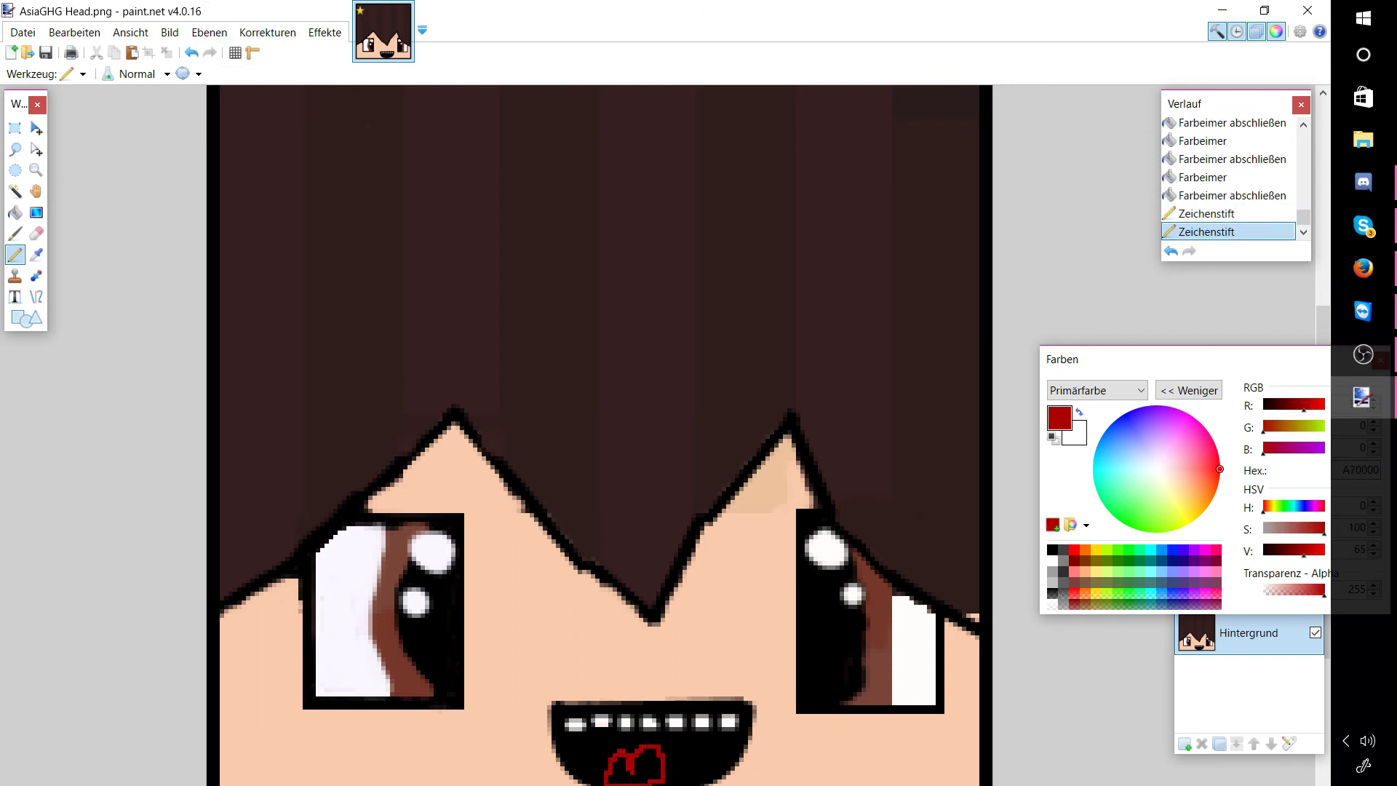
pyautogui.click(191, 53)
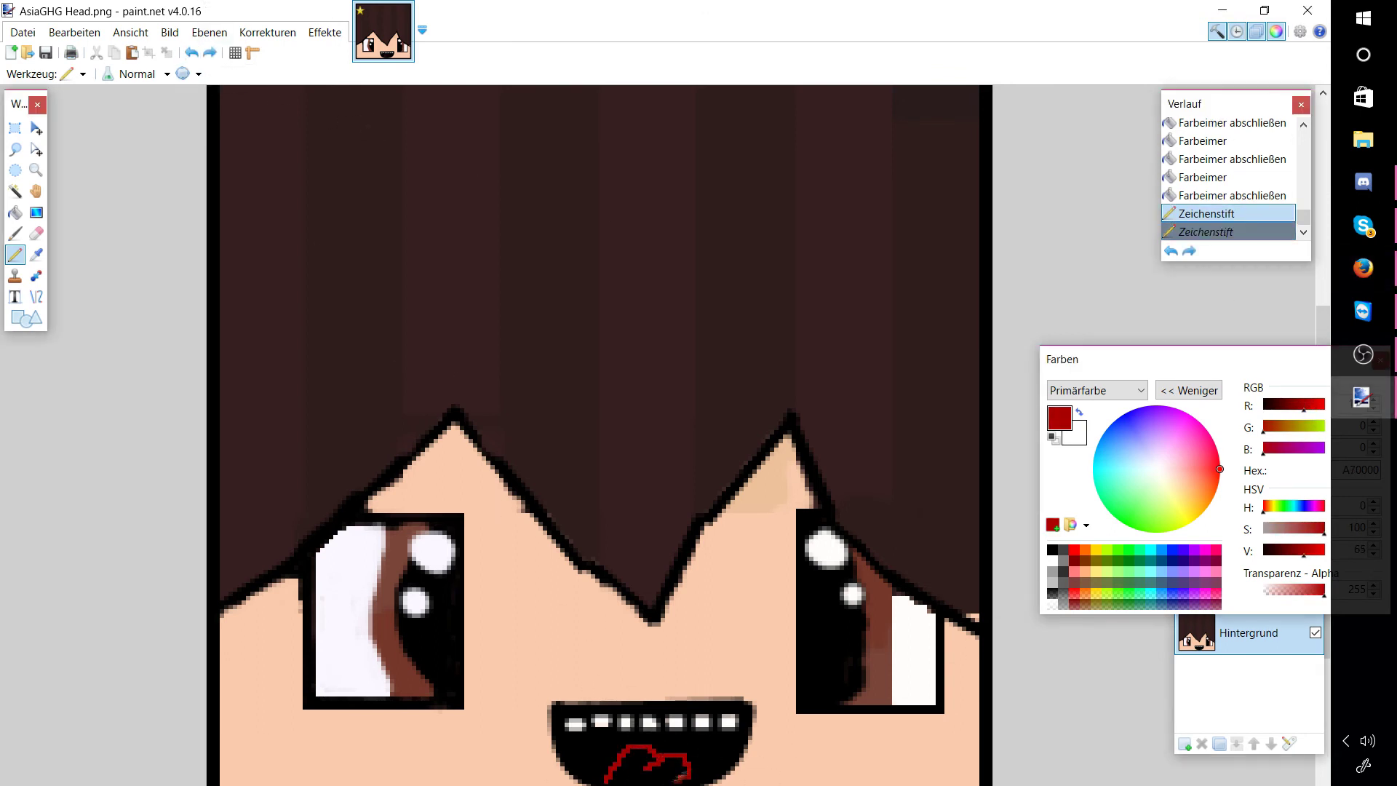
pyautogui.hotkey('ctrl', 'y')
# Step: Paint the inside of the tongue outline red with the paintbrush
pyautogui.moveTo(1299, 552); pyautogui.dragTo(1302, 551)
pyautogui.click(15, 234)
pyautogui.moveTo(630, 766)
pyautogui.mouseDown()
pyautogui.moveTo(669, 778)
pyautogui.moveTo(610, 774)
pyautogui.moveTo(634, 753)
pyautogui.moveTo(682, 760)
pyautogui.mouseUp()
# Step: Draw a crease down the middle of the tongue with the pencil in darker red 7A0000
pyautogui.moveTo(1305, 412); pyautogui.dragTo(1293, 409)
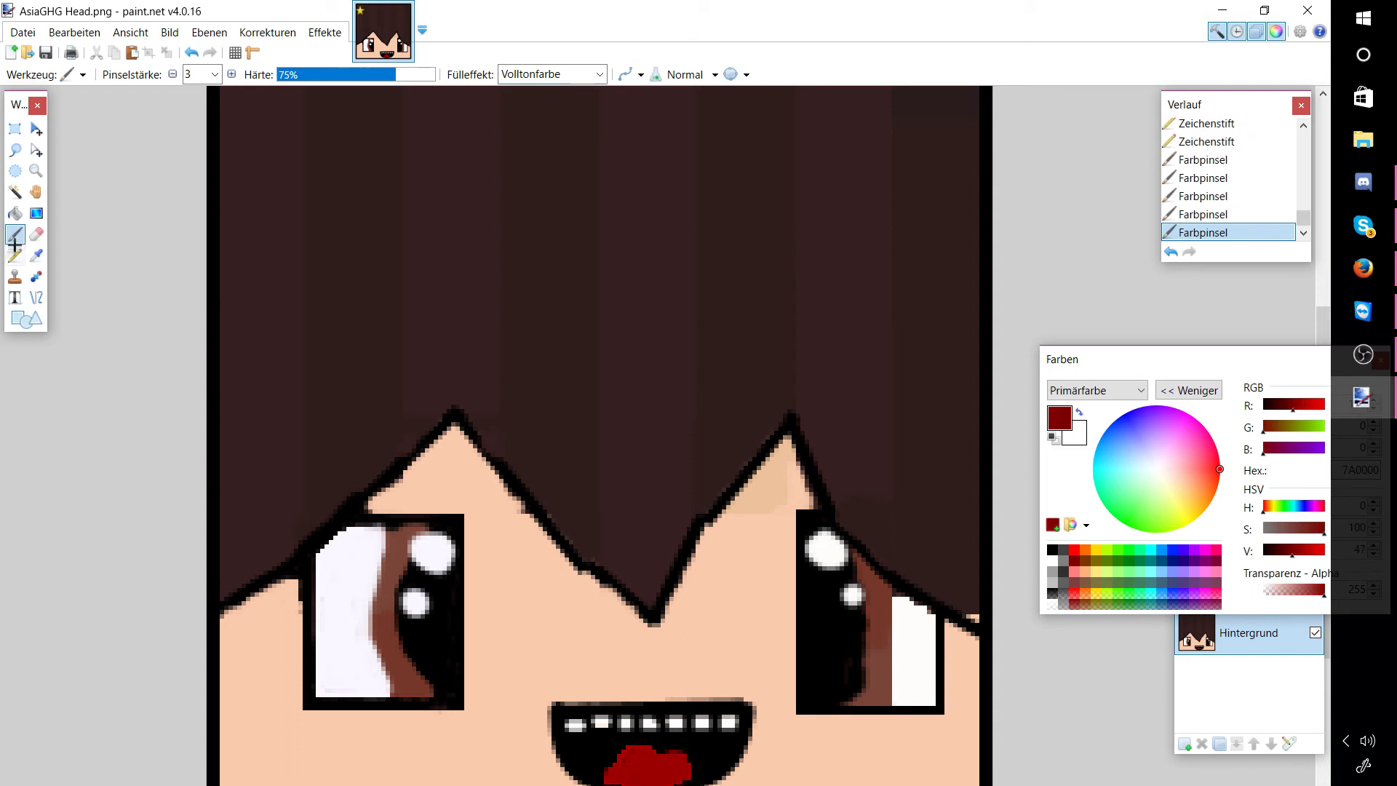
pyautogui.click(14, 256)
pyautogui.moveTo(663, 752); pyautogui.dragTo(648, 775)
pyautogui.hotkey('alt', 'Tab')
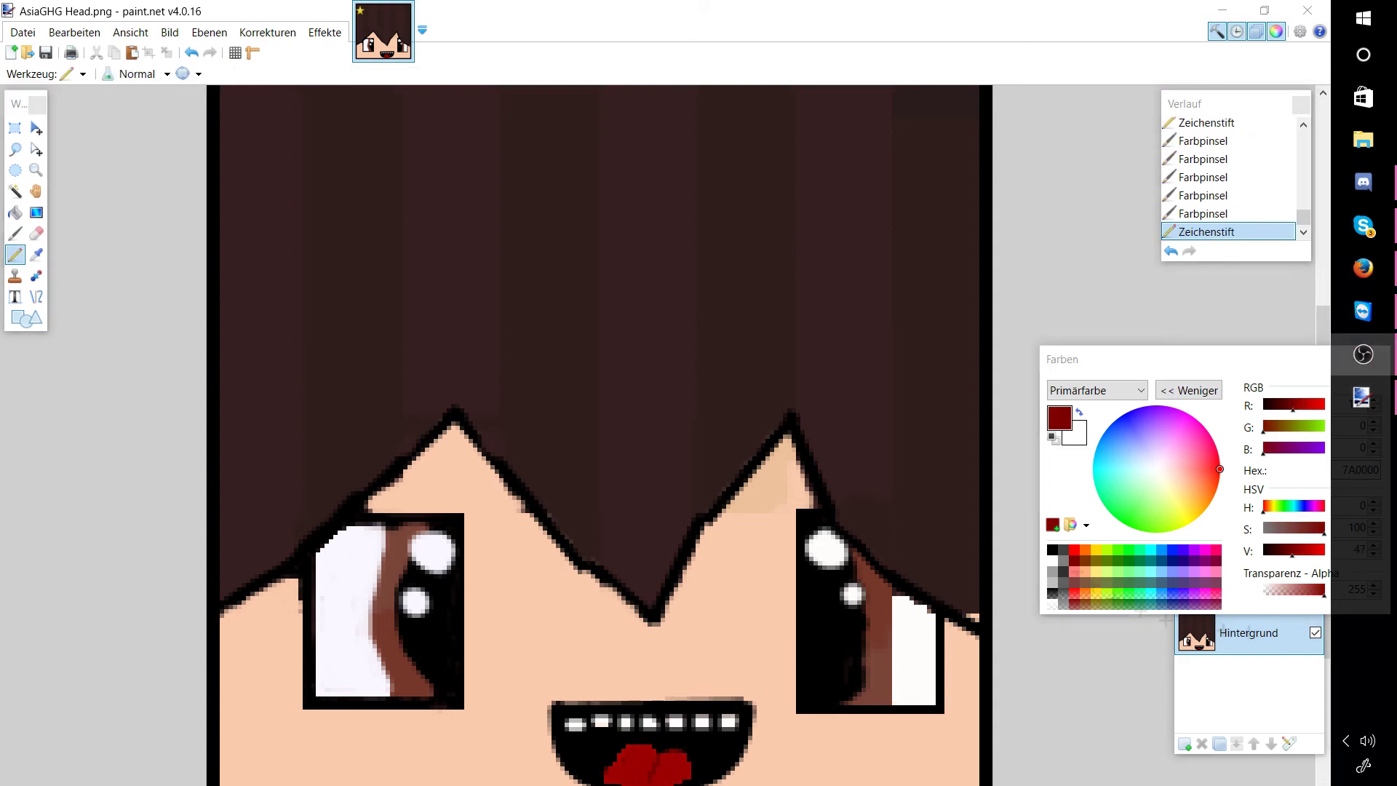
# Step: Set the paintbrush colour to semi-transparent black with an alpha of 37
pyautogui.click(17, 233)
pyautogui.moveTo(1307, 592)
pyautogui.mouseDown()
pyautogui.moveTo(1279, 591)
pyautogui.moveTo(1263, 559)
pyautogui.mouseUp()
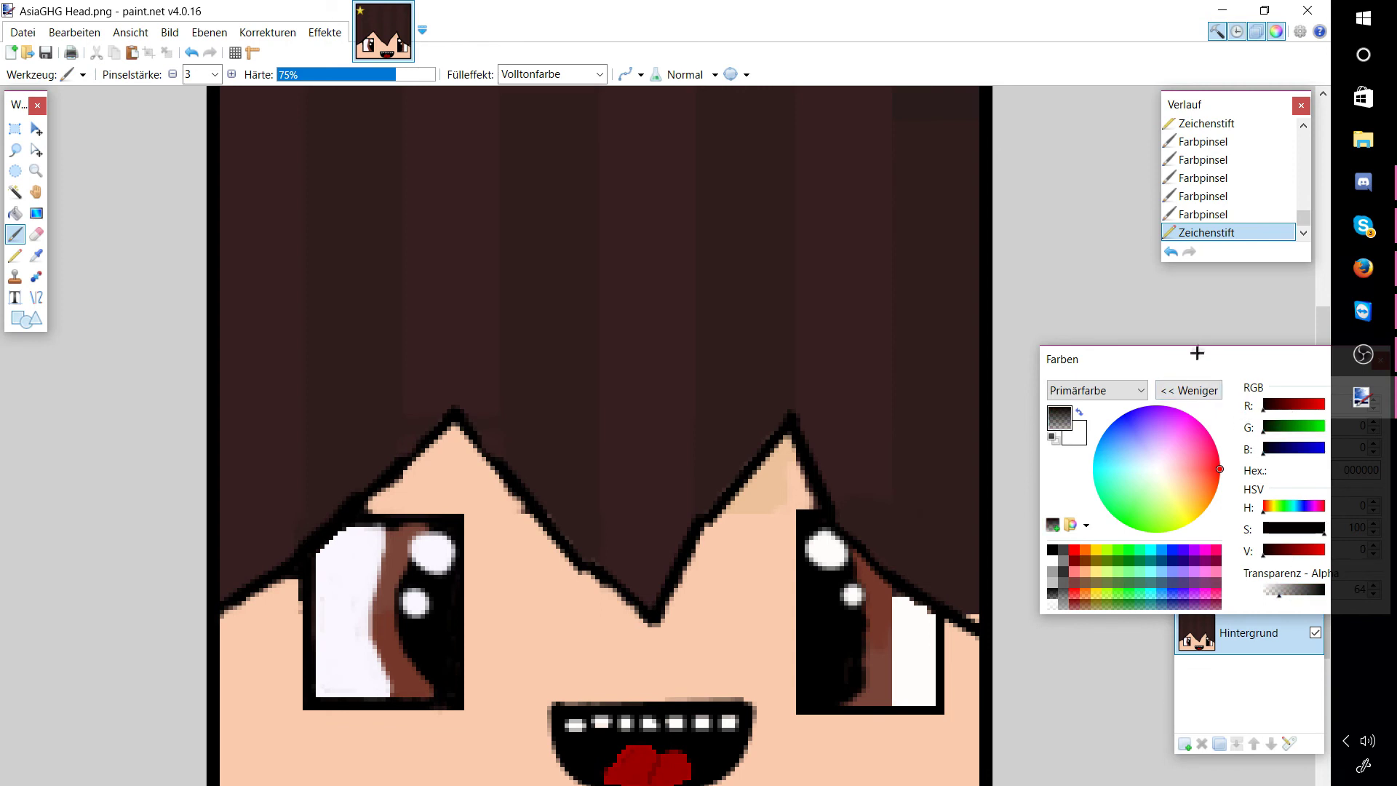
pyautogui.moveTo(1198, 353); pyautogui.dragTo(1050, 317)
pyautogui.click(1126, 559)
# Step: Try painting semi-transparent shadows beneath both eyes and undo the strokes
pyautogui.moveTo(824, 721)
pyautogui.mouseDown()
pyautogui.moveTo(906, 730)
pyautogui.moveTo(877, 731)
pyautogui.moveTo(884, 745)
pyautogui.moveTo(815, 731)
pyautogui.mouseUp()
pyautogui.moveTo(339, 721)
pyautogui.mouseDown()
pyautogui.moveTo(416, 731)
pyautogui.moveTo(340, 729)
pyautogui.moveTo(387, 737)
pyautogui.mouseUp()
pyautogui.click(387, 738)
pyautogui.click(192, 51)
pyautogui.click(192, 51)
pyautogui.click(192, 52)
pyautogui.click(192, 52)
pyautogui.click(209, 52)
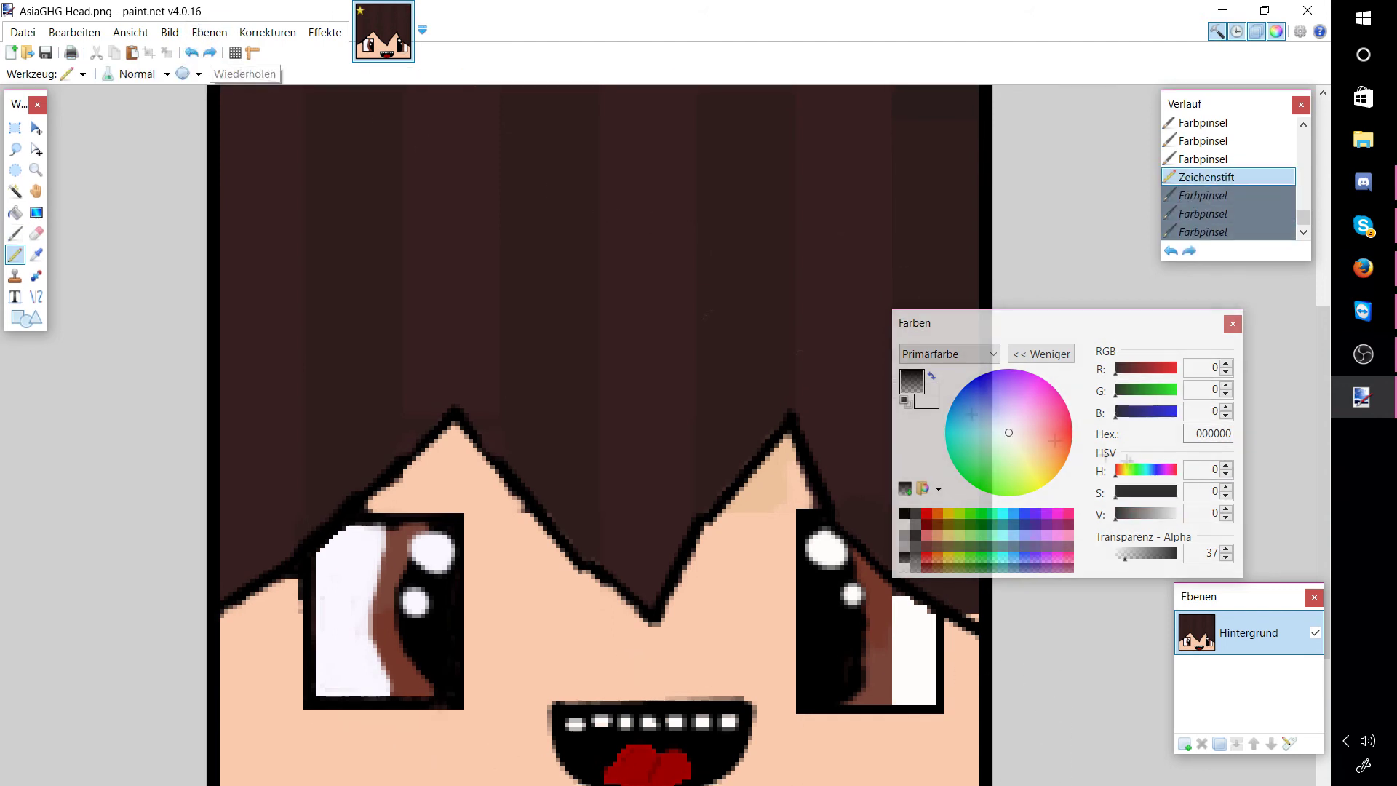
# Step: Shade beneath both eyes, below the hairline and along the face edges with a semi-transparent black brush of width 4
pyautogui.click(1119, 555)
pyautogui.write('4')
pyautogui.moveTo(822, 726)
pyautogui.mouseDown()
pyautogui.moveTo(892, 735)
pyautogui.moveTo(878, 737)
pyautogui.mouseUp()
pyautogui.moveTo(321, 721)
pyautogui.mouseDown()
pyautogui.moveTo(330, 732)
pyautogui.moveTo(358, 722)
pyautogui.mouseUp()
pyautogui.moveTo(458, 443)
pyautogui.mouseDown()
pyautogui.moveTo(474, 469)
pyautogui.moveTo(444, 428)
pyautogui.moveTo(449, 454)
pyautogui.moveTo(587, 591)
pyautogui.moveTo(675, 629)
pyautogui.moveTo(702, 562)
pyautogui.moveTo(786, 480)
pyautogui.mouseUp()
pyautogui.click(1121, 555)
pyautogui.moveTo(968, 777); pyautogui.dragTo(939, 766)
pyautogui.moveTo(233, 720)
pyautogui.mouseDown()
pyautogui.moveTo(240, 766)
pyautogui.moveTo(224, 646)
pyautogui.moveTo(289, 586)
pyautogui.mouseUp()
pyautogui.moveTo(369, 497)
pyautogui.mouseDown()
pyautogui.moveTo(458, 445)
pyautogui.moveTo(438, 459)
pyautogui.mouseUp()
# Step: Sample skin colour F9CAAD from the face and paint over the darker patch below the right hairline peak
pyautogui.click(36, 256)
pyautogui.click(728, 537)
pyautogui.click(16, 234)
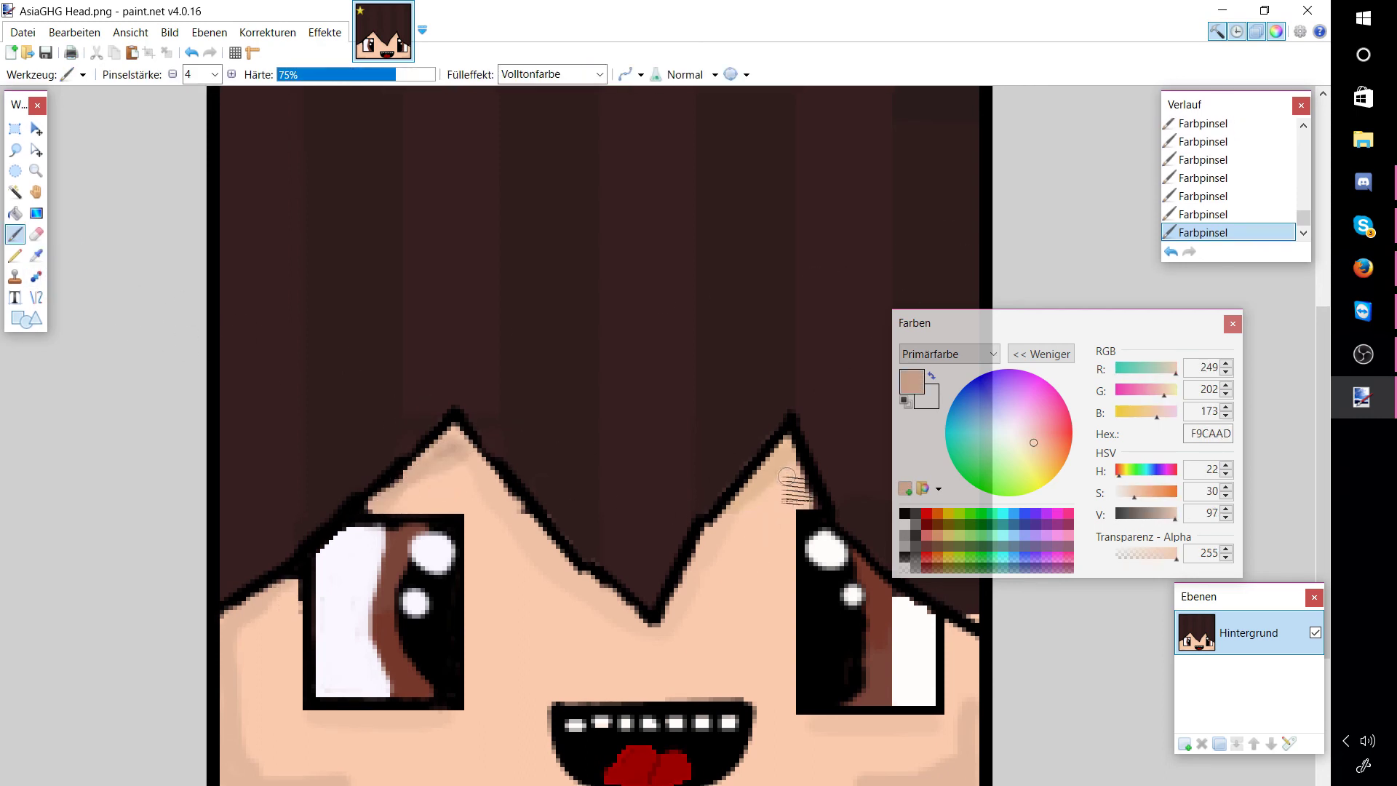
# Step: Sample brown 372020 from the hair and brush over the straight stripe edges to make the strands uneven
pyautogui.click(36, 255)
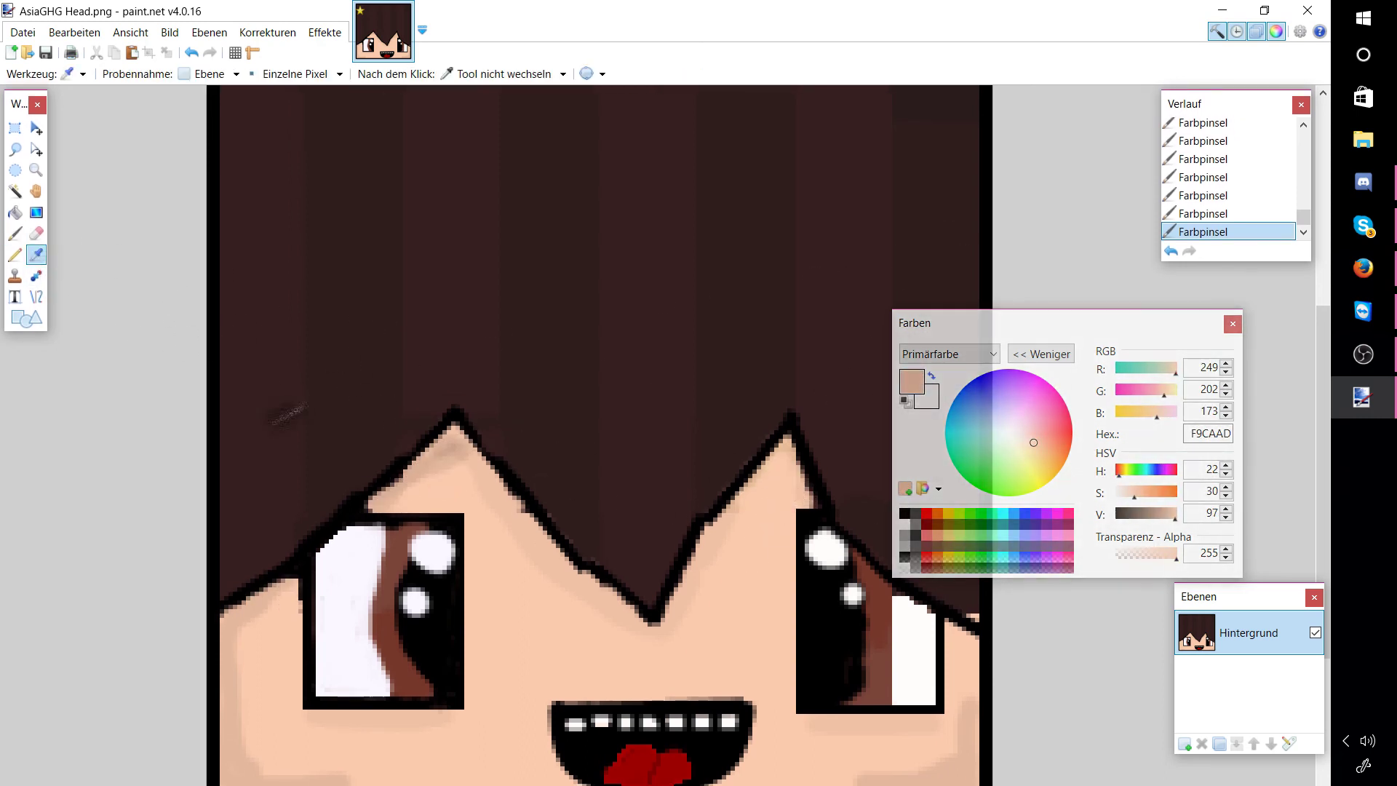
pyautogui.click(297, 390)
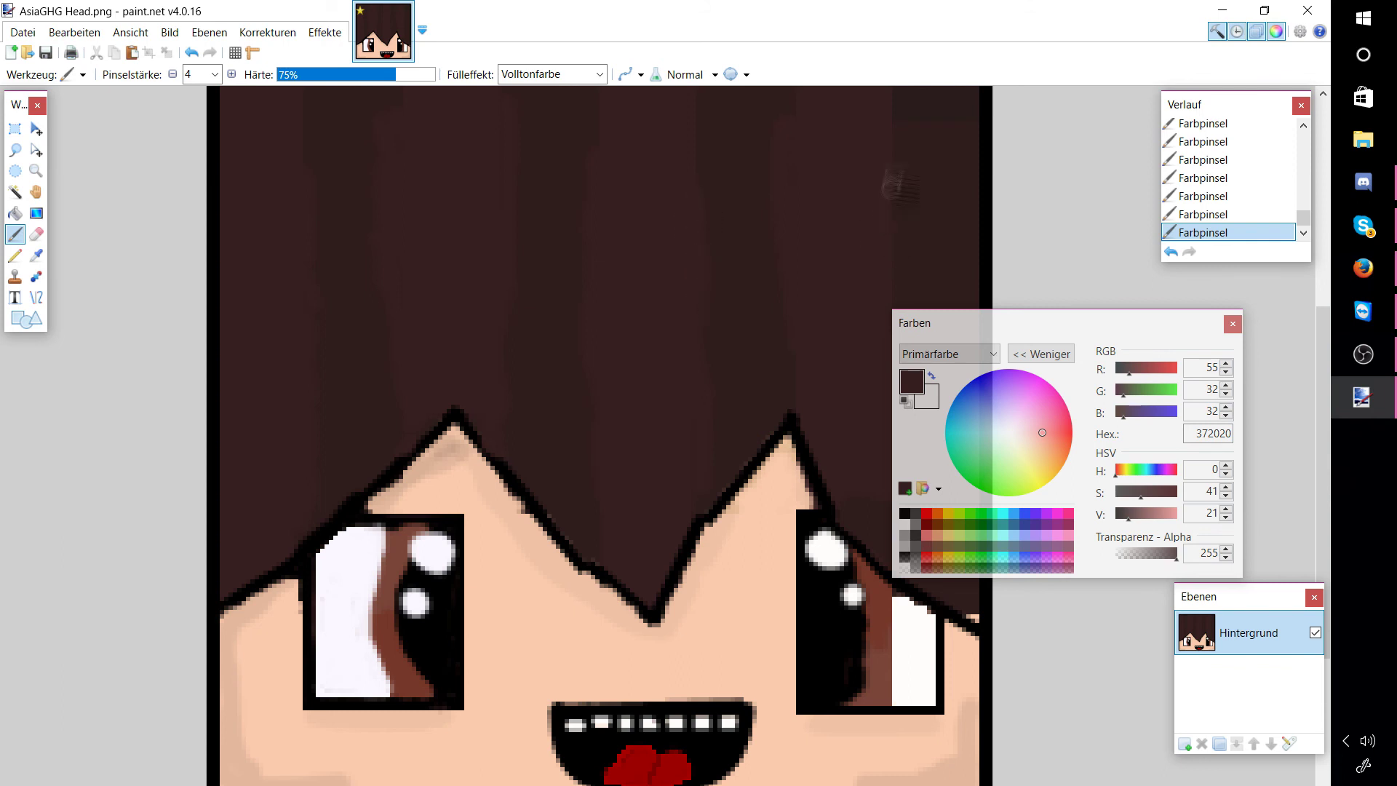
pyautogui.moveTo(989, 317); pyautogui.dragTo(1128, 367)
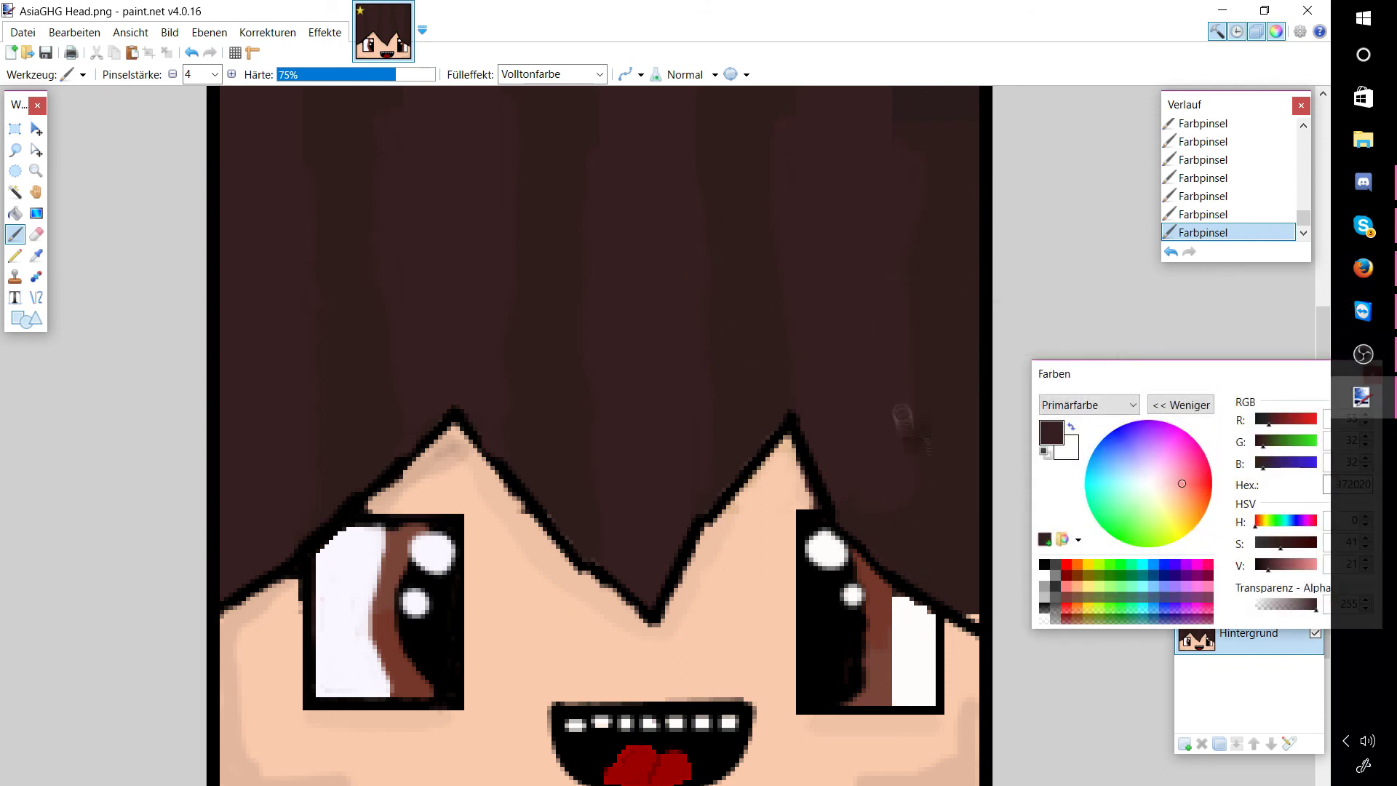
# Step: Shade the outer edges of the hair with black at an alpha of 22
pyautogui.moveTo(1269, 566); pyautogui.dragTo(1261, 604)
pyautogui.moveTo(1157, 373); pyautogui.dragTo(1095, 363)
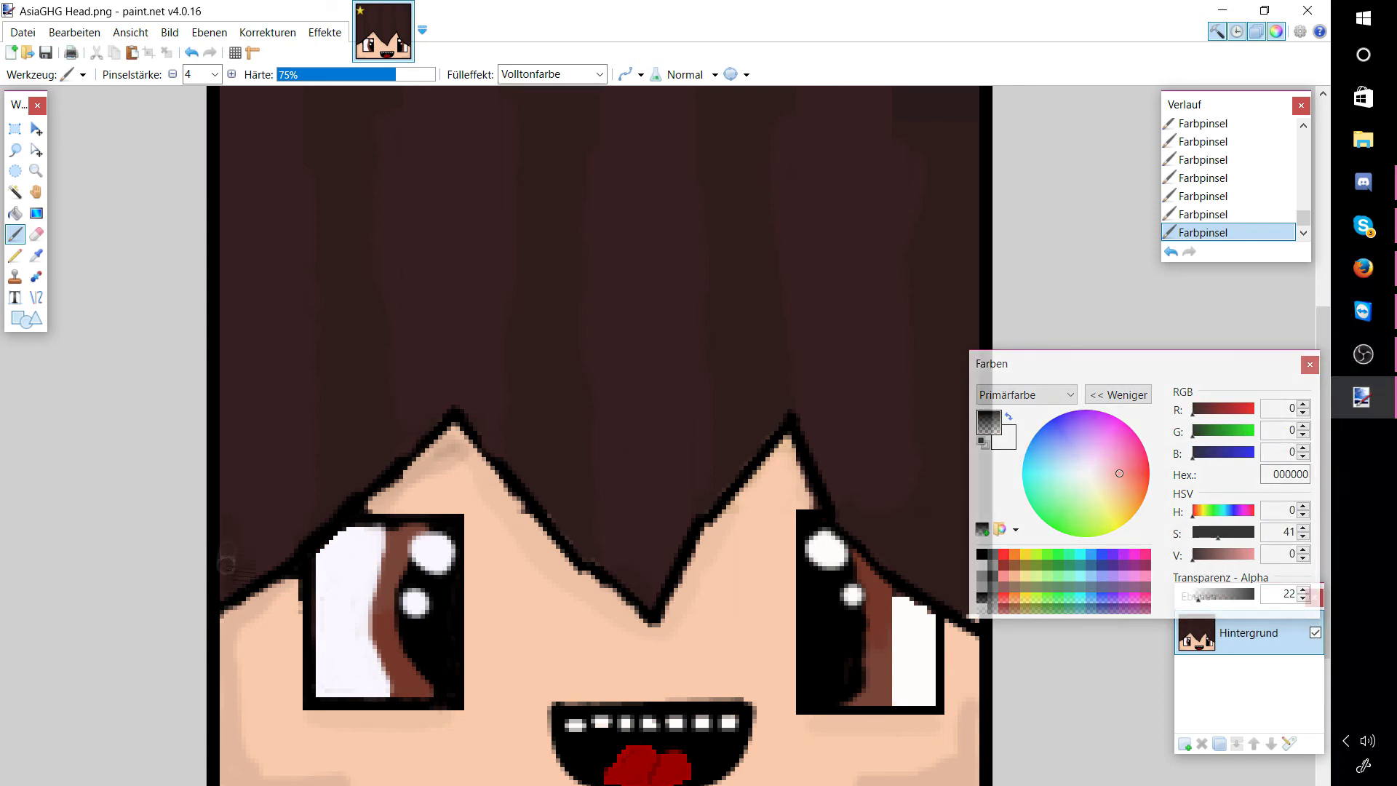
pyautogui.scroll(2, 241, 142)
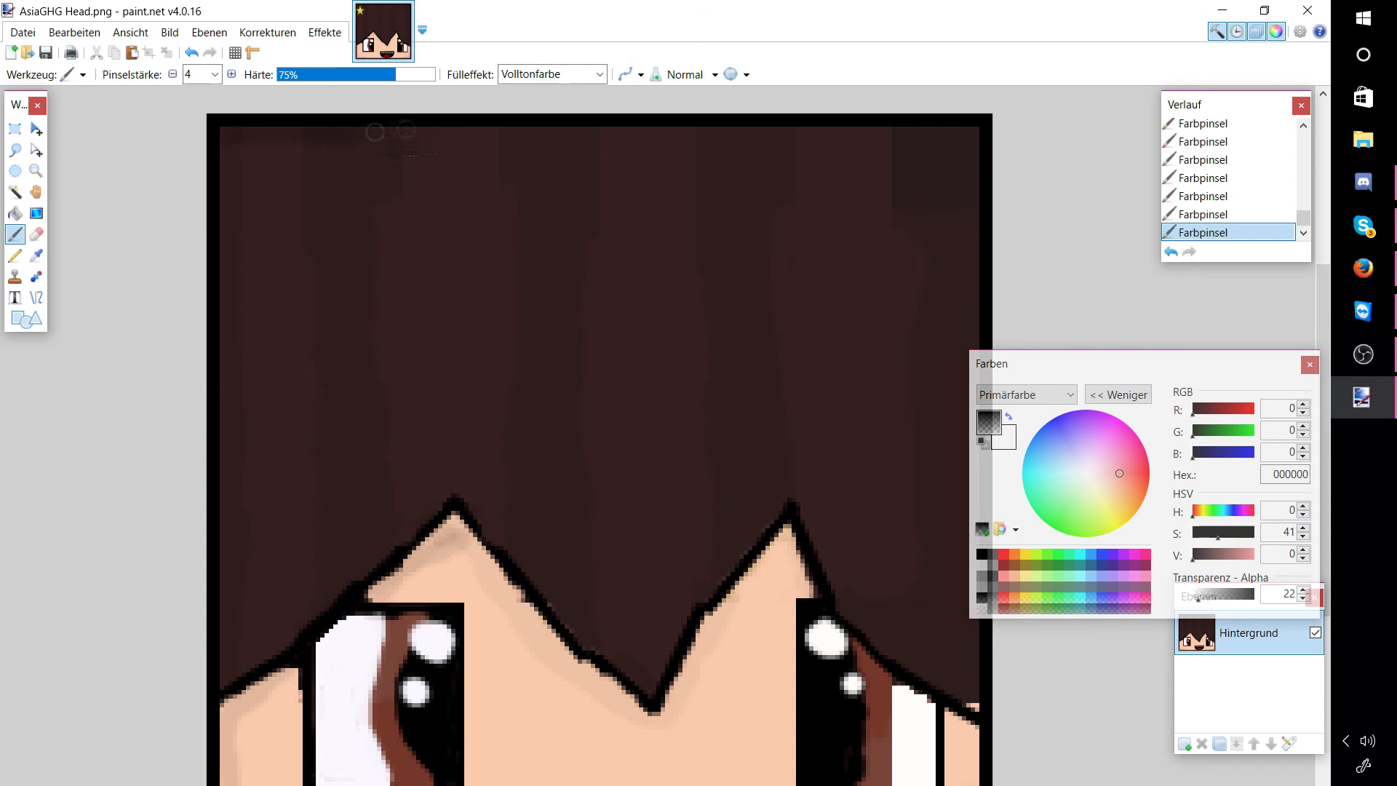
# Step: Sample hair colour 372020 again and touch up the right end of the hairline with it
pyautogui.click(36, 255)
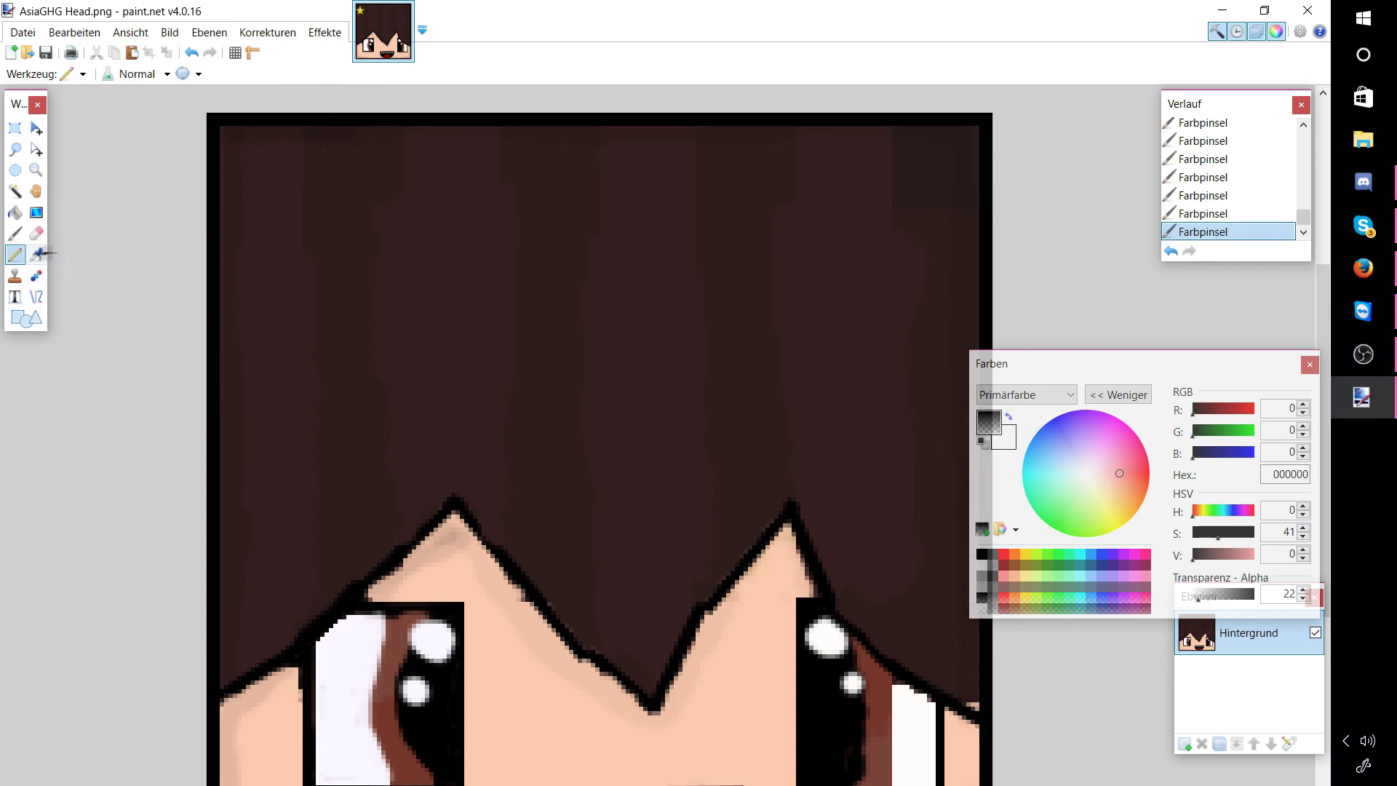
pyautogui.click(641, 511)
pyautogui.moveTo(1258, 365); pyautogui.dragTo(1294, 344)
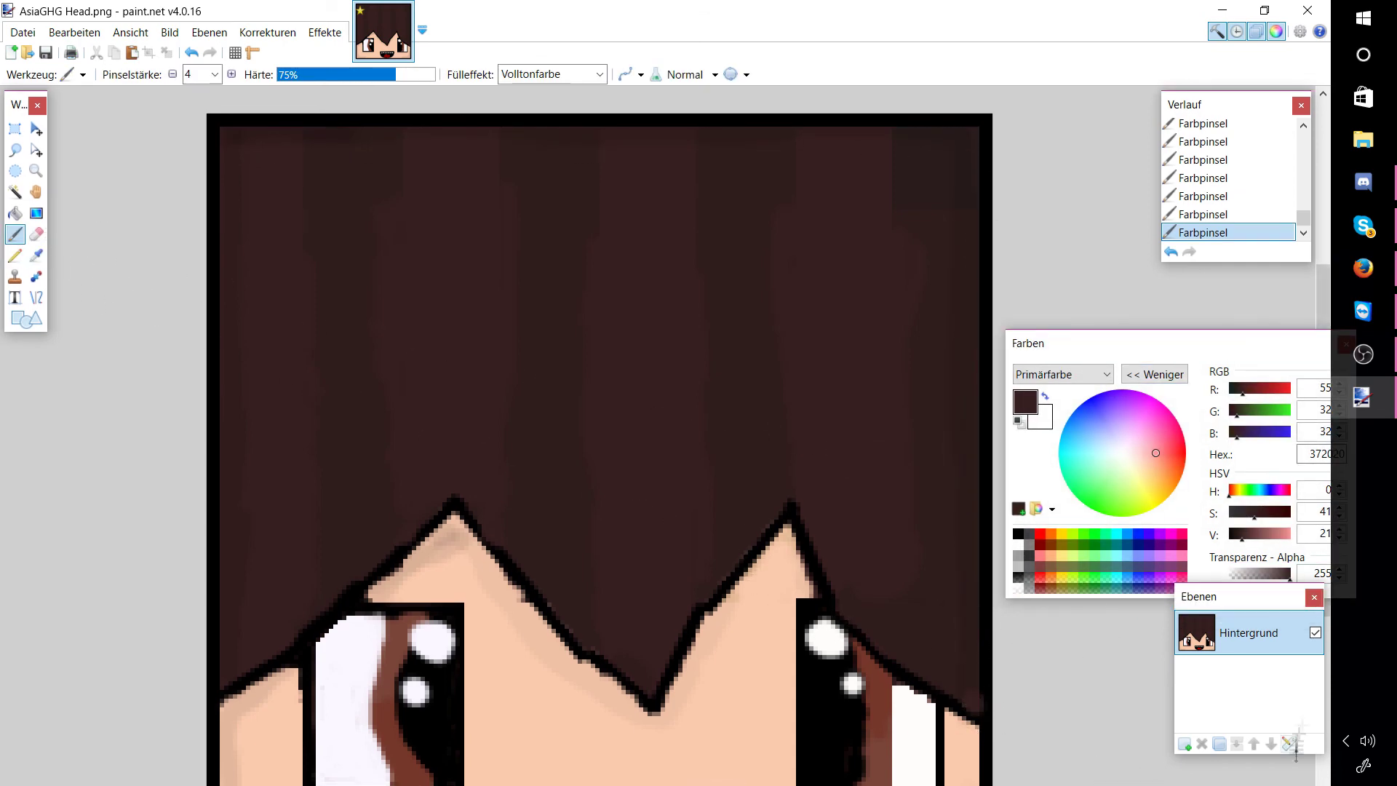
pyautogui.click(1306, 785)
pyautogui.moveTo(1307, 785); pyautogui.dragTo(1266, 785)
# Step: Deepen the shadows below the hairline and beneath the eyes with black at an alpha of 19
pyautogui.moveTo(1269, 575); pyautogui.dragTo(1206, 538)
pyautogui.hotkey('ctrl', '+')
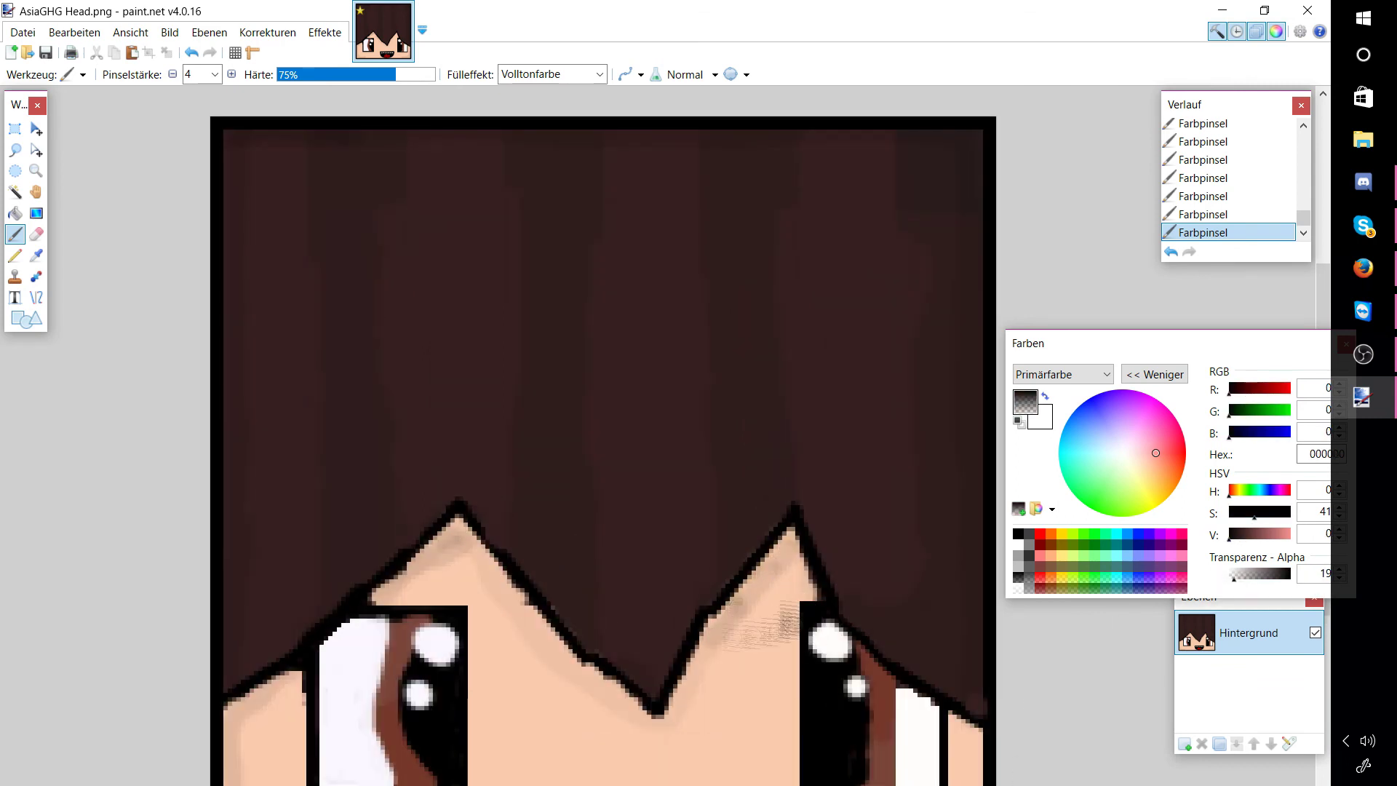
pyautogui.moveTo(959, 721); pyautogui.dragTo(998, 771)
pyautogui.scroll(-1, 604, 437)
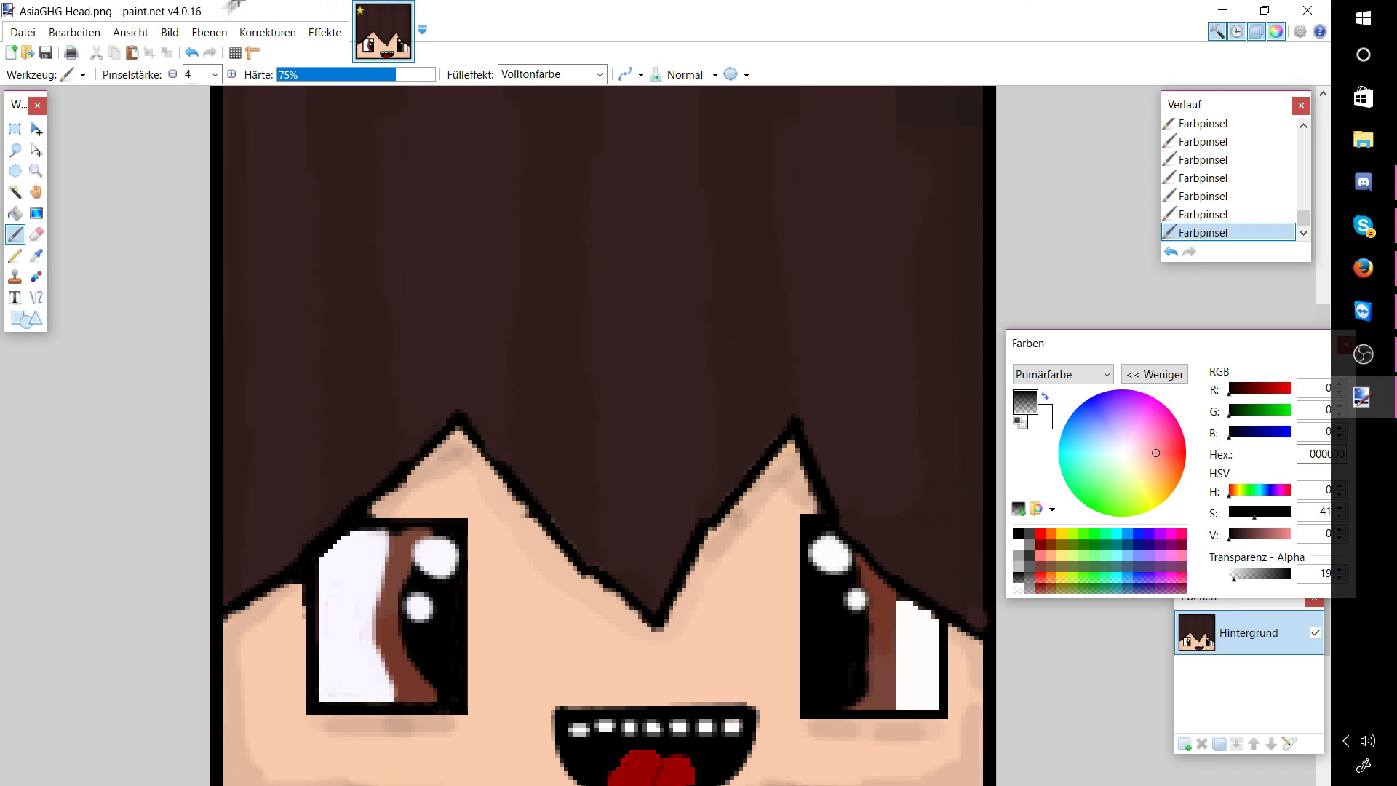
# Step: Compare the face with and without the last three shading strokes by undoing and redoing them
pyautogui.hotkey('ctrl', 'z')
pyautogui.hotkey('ctrl', 'z')
pyautogui.hotkey('ctrl', 'z')
pyautogui.hotkey('ctrl', 'y')
pyautogui.hotkey('ctrl', 'y')
pyautogui.hotkey('ctrl', 'y')
# Step: Set the black brush's alpha to 16 and lightly shade the tongue and the lower edge of the face
pyautogui.click(1233, 575)
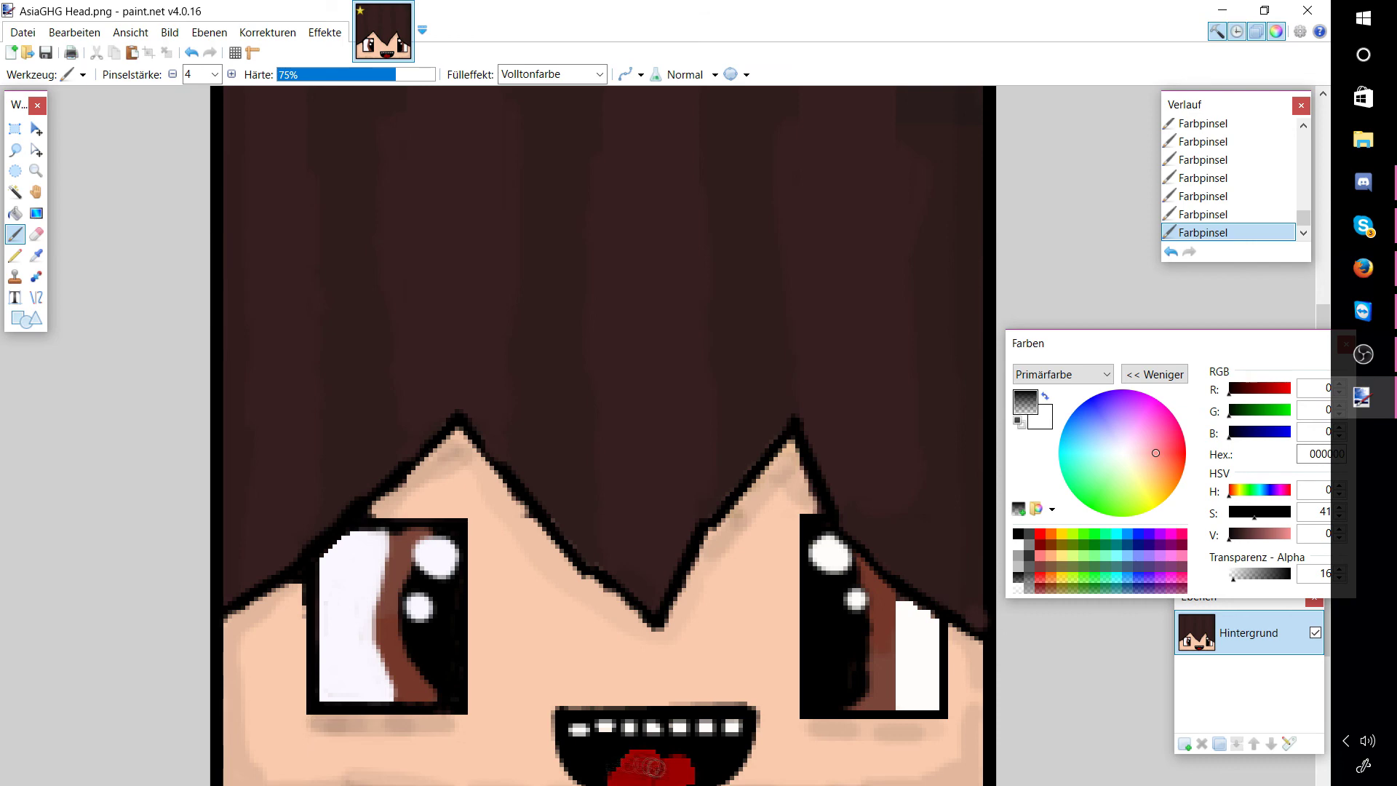
pyautogui.scroll(-2, 658, 459)
pyautogui.scroll(1, 868, 763)
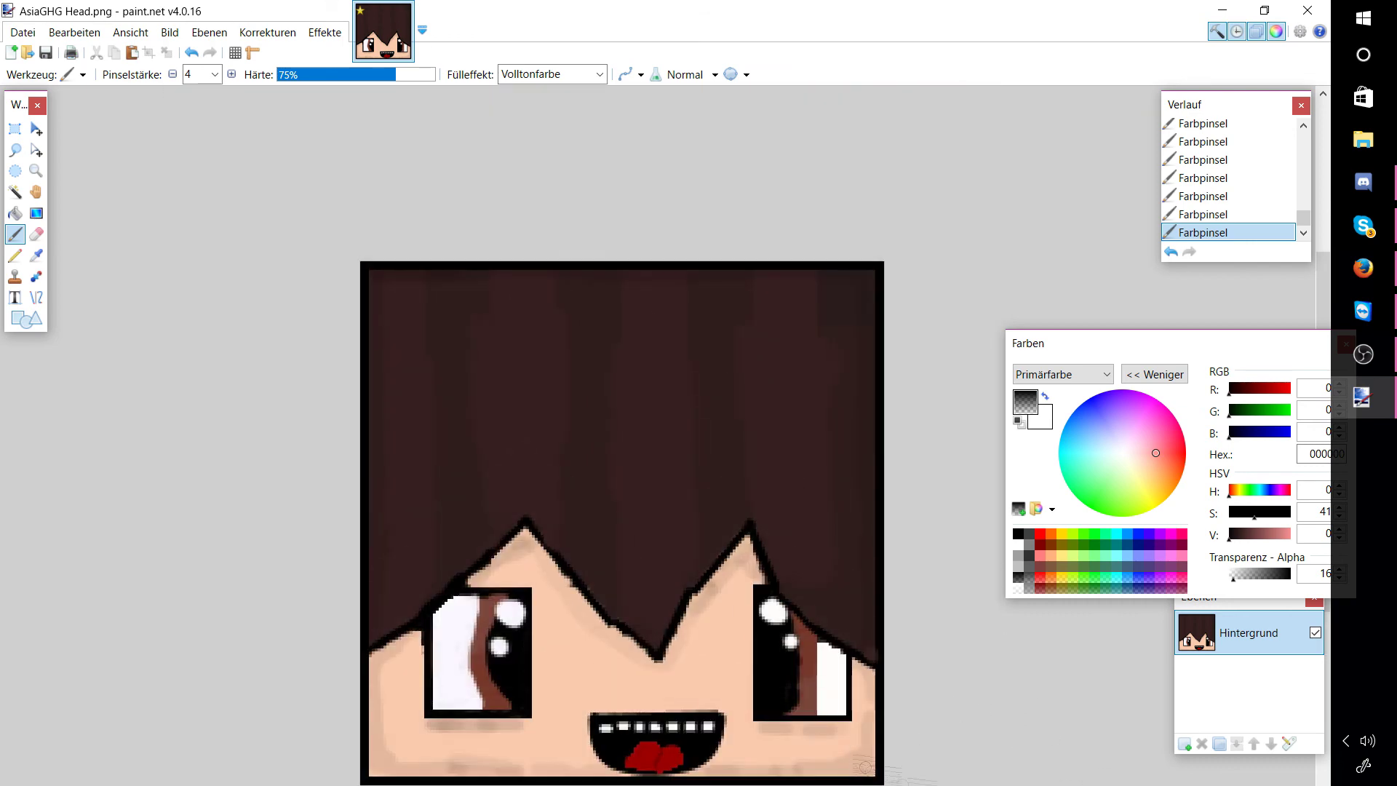
pyautogui.scroll(-1, 869, 763)
pyautogui.scroll(1, 659, 459)
pyautogui.click(37, 256)
pyautogui.click(293, 291)
pyautogui.click(16, 256)
pyautogui.click(1059, 717)
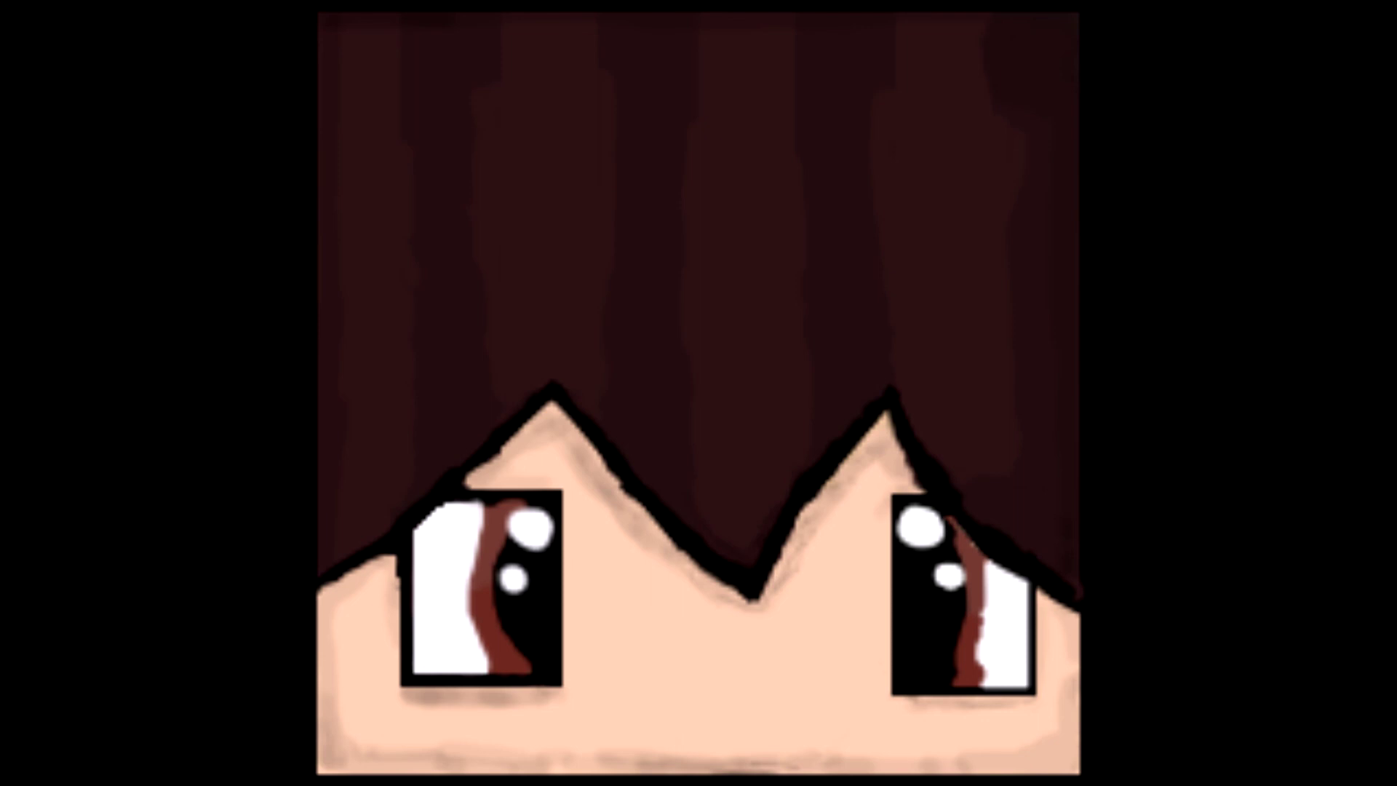